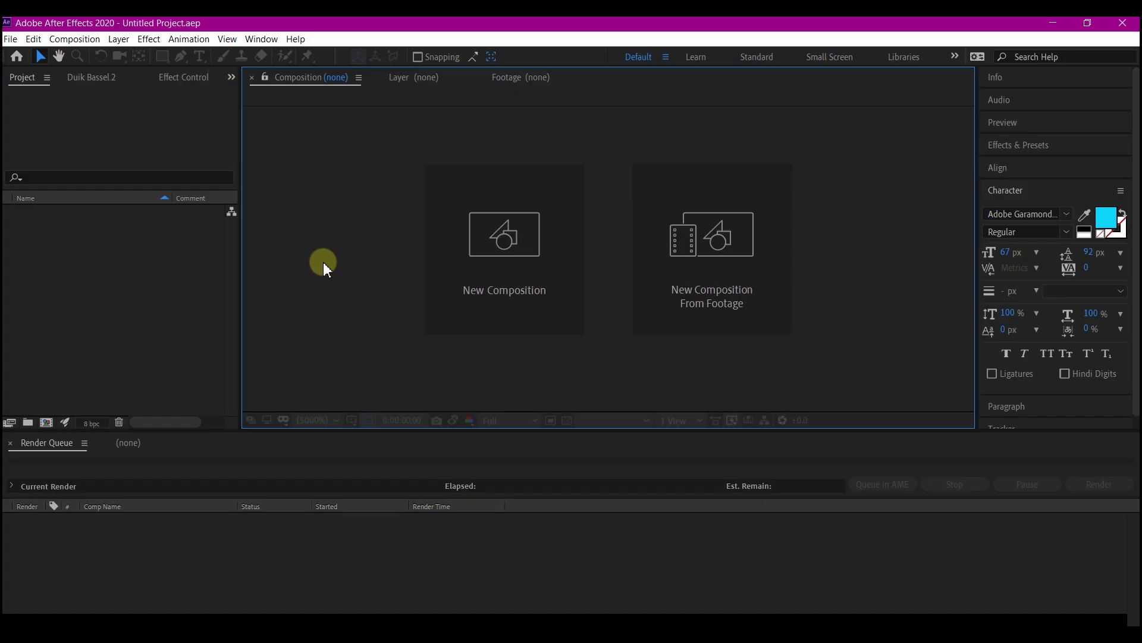
# - Create a composition named LOGOHOLDER at HDTV 1080 25 fps, 0:00:15:00 long
pyautogui.click(544, 243)
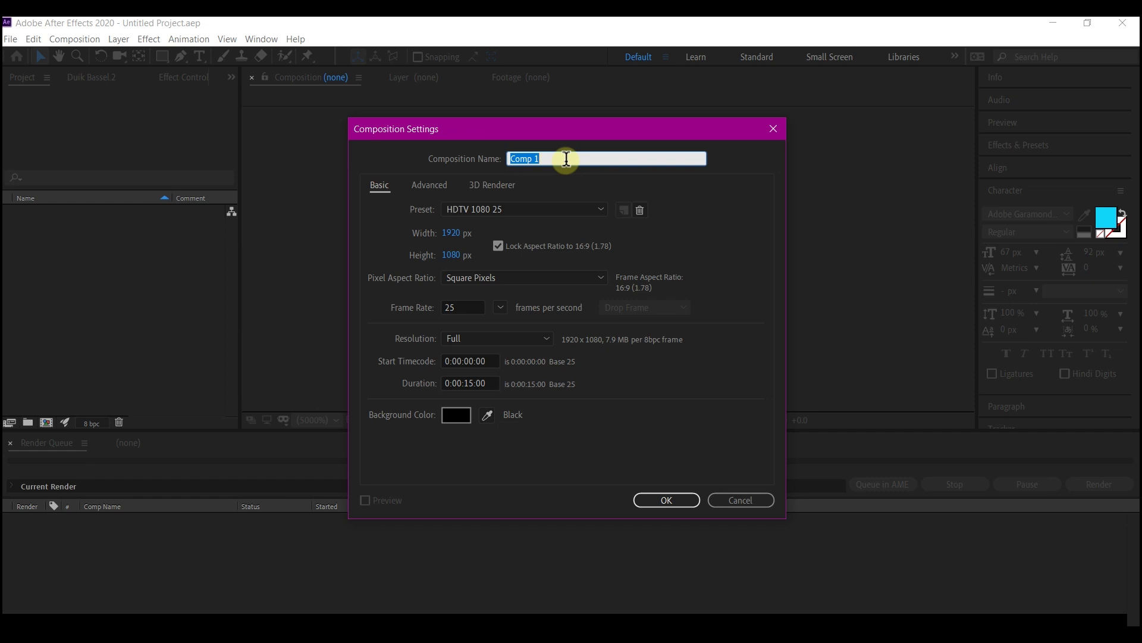
pyautogui.write('LOGOHOLDER')
pyautogui.click(481, 383)
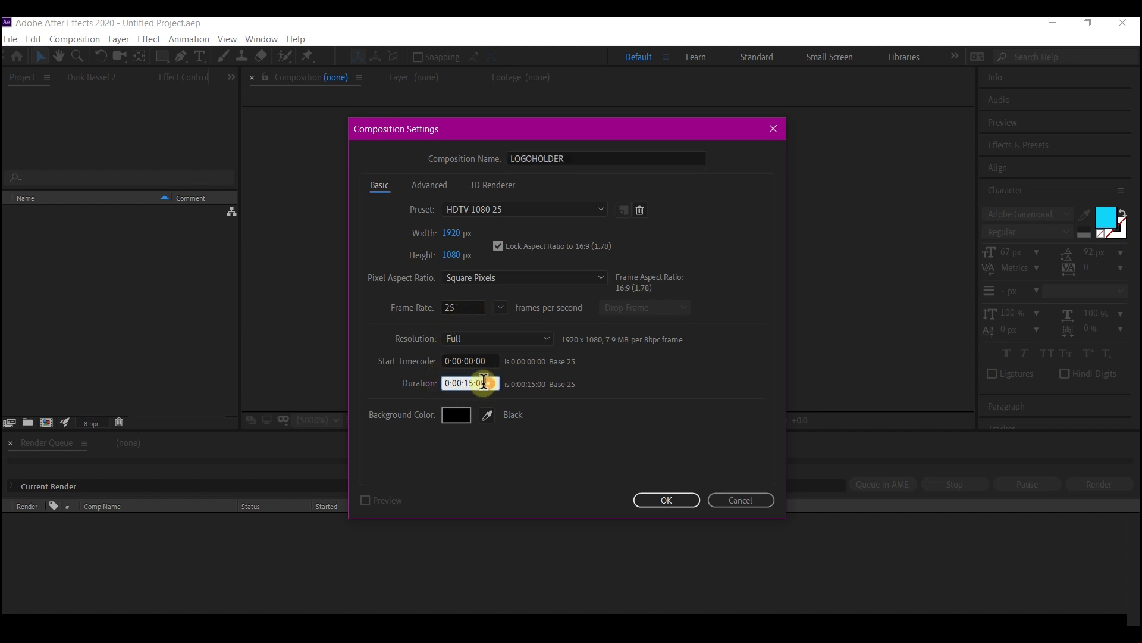
pyautogui.click(385, 386)
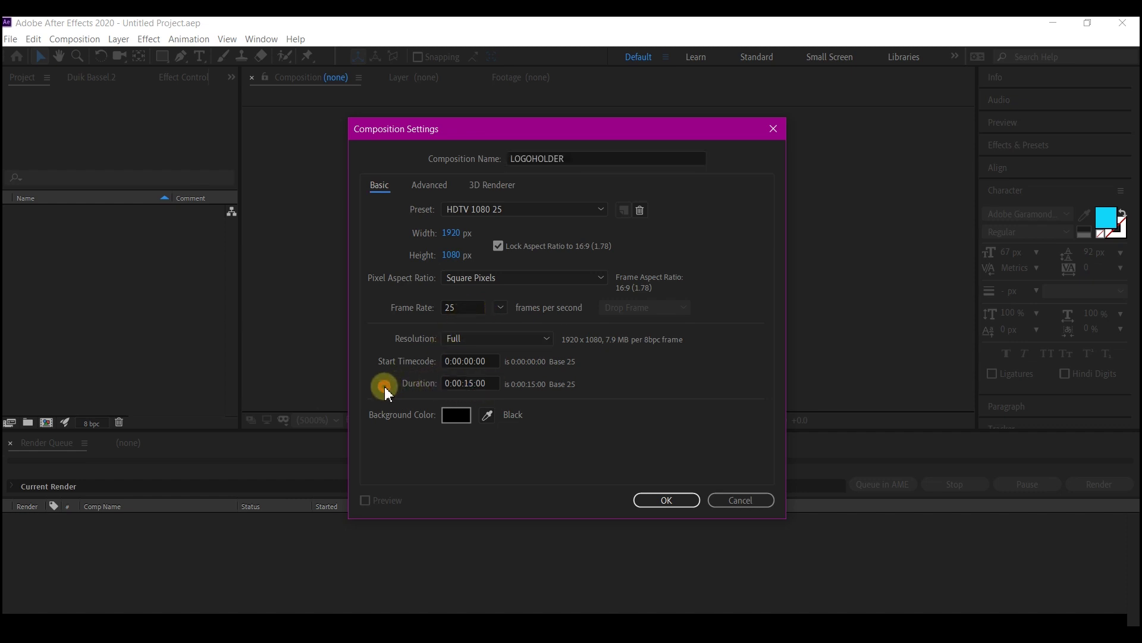
pyautogui.click(669, 503)
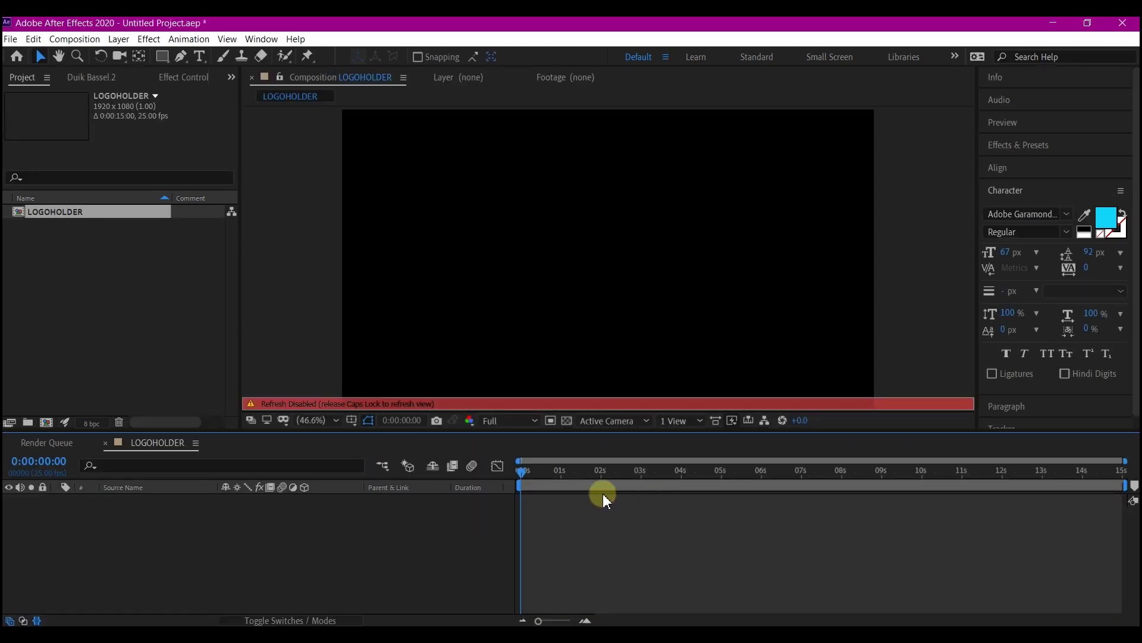
# - Import square.ai from the Particle Logo folder as a layered composition
pyautogui.press('capslock')
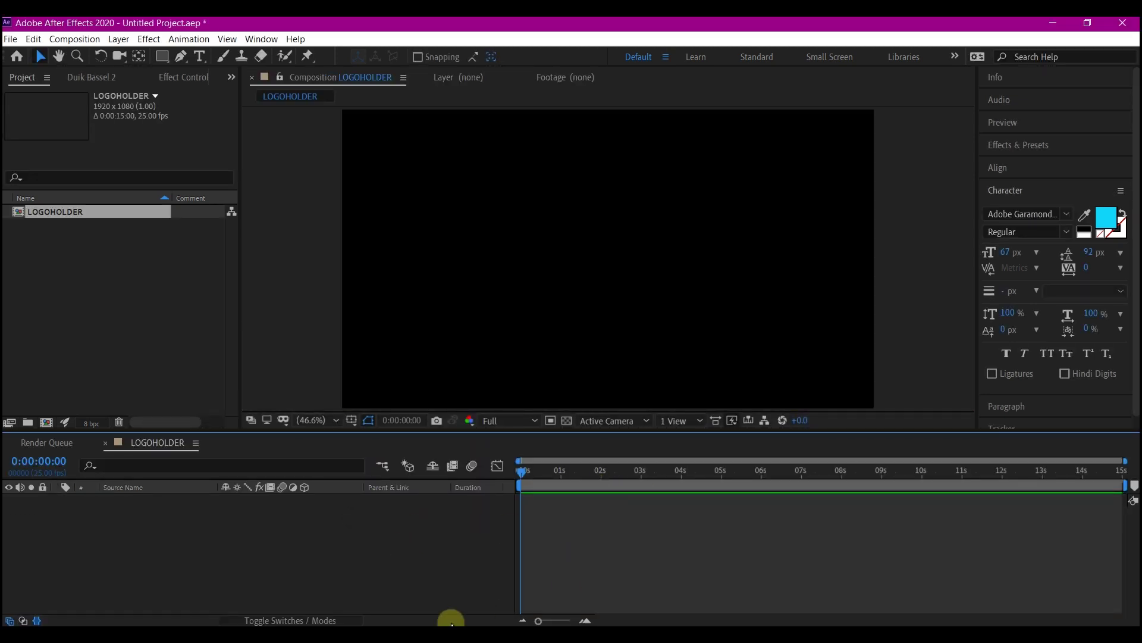
pyautogui.moveTo(342, 634)
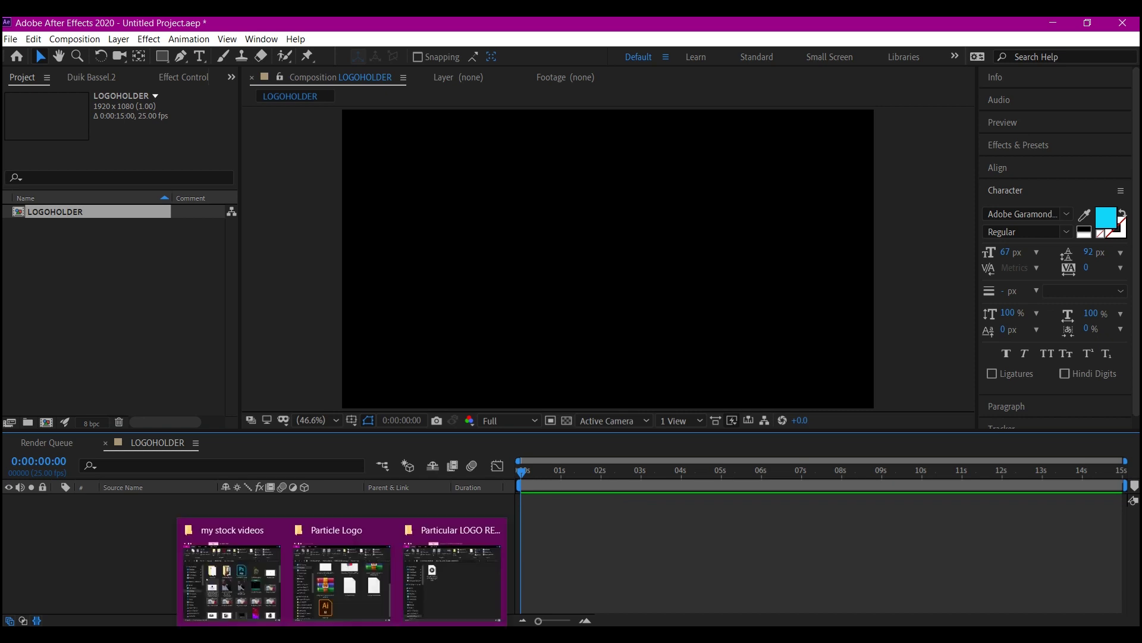
pyautogui.click(342, 575)
pyautogui.moveTo(654, 470); pyautogui.dragTo(109, 311)
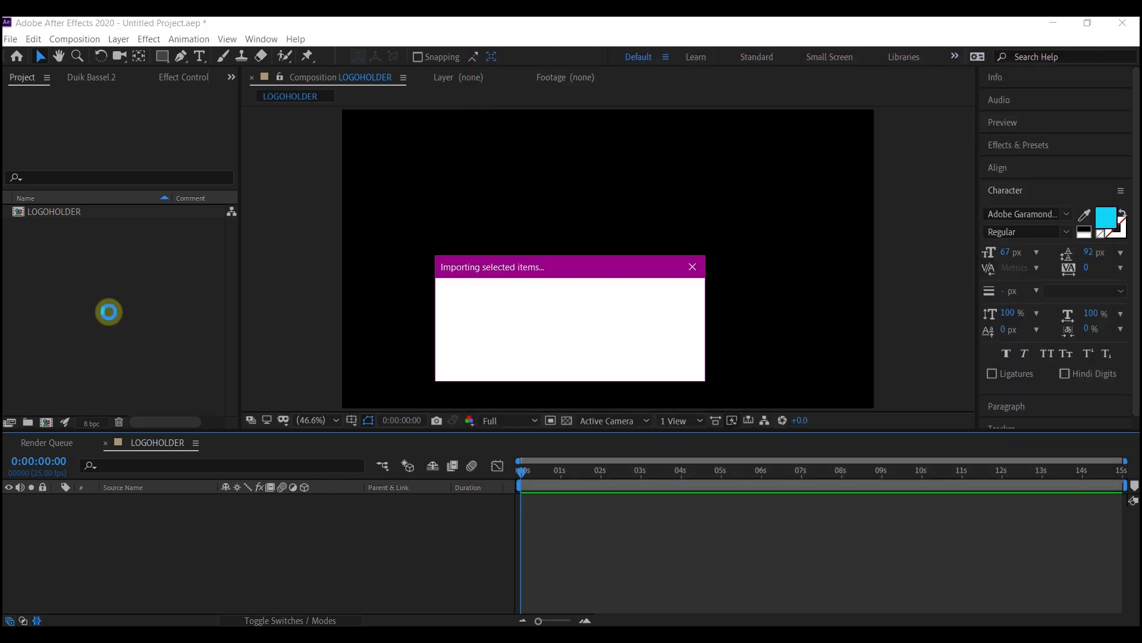
pyautogui.click(595, 388)
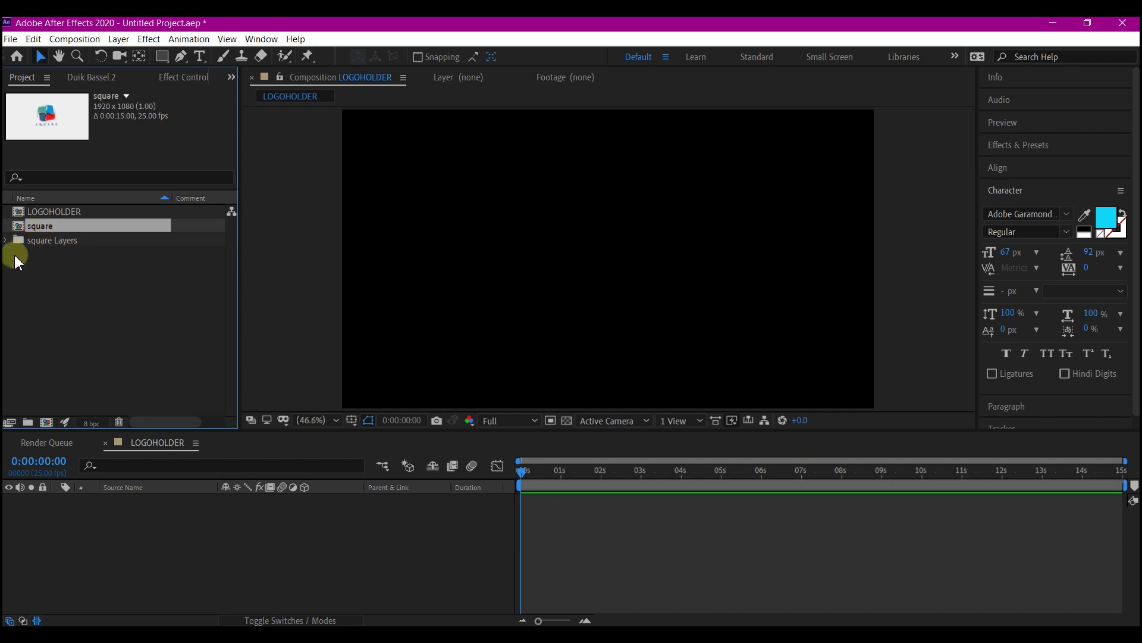
# - Place the logo/square.ai layer from square Layers into the LOGOHOLDER timeline
pyautogui.click(7, 239)
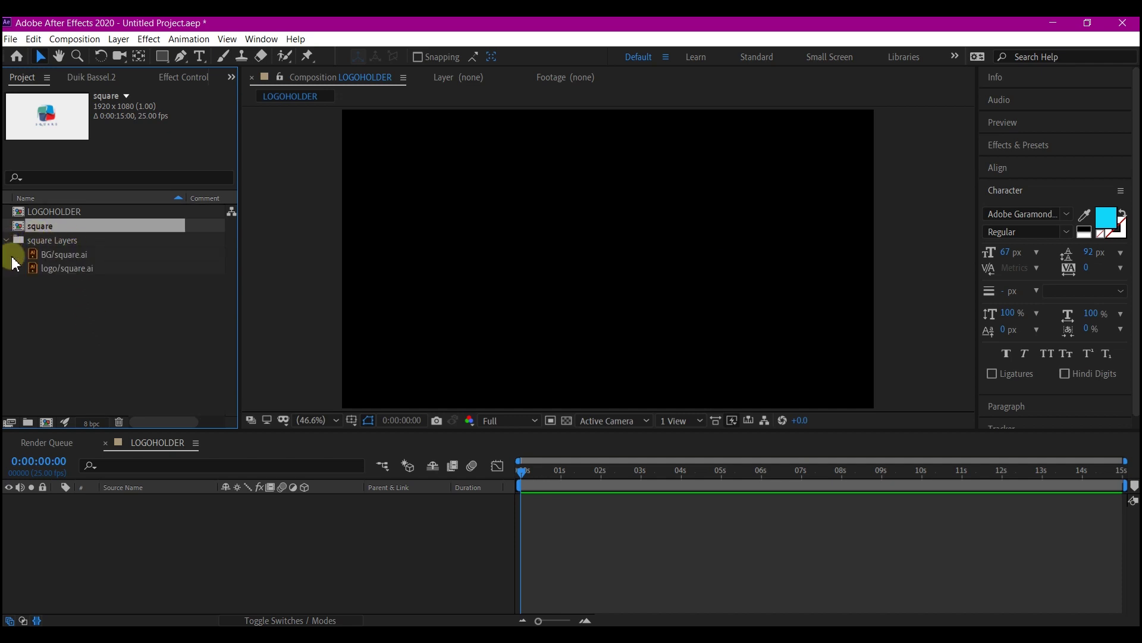
pyautogui.click(62, 269)
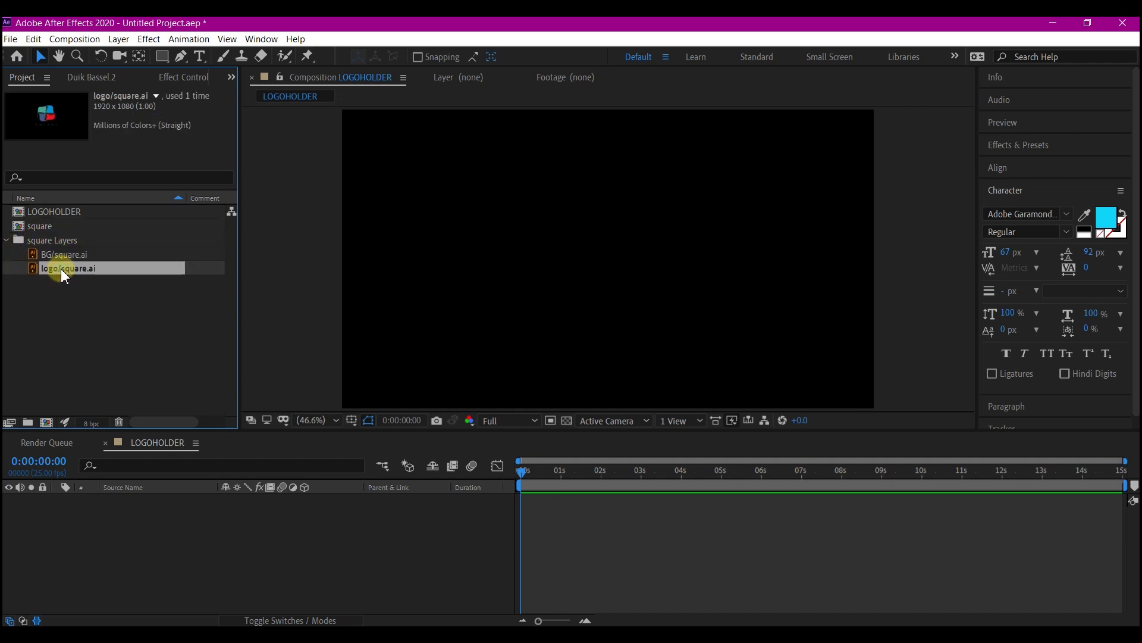
pyautogui.moveTo(61, 269); pyautogui.dragTo(347, 566)
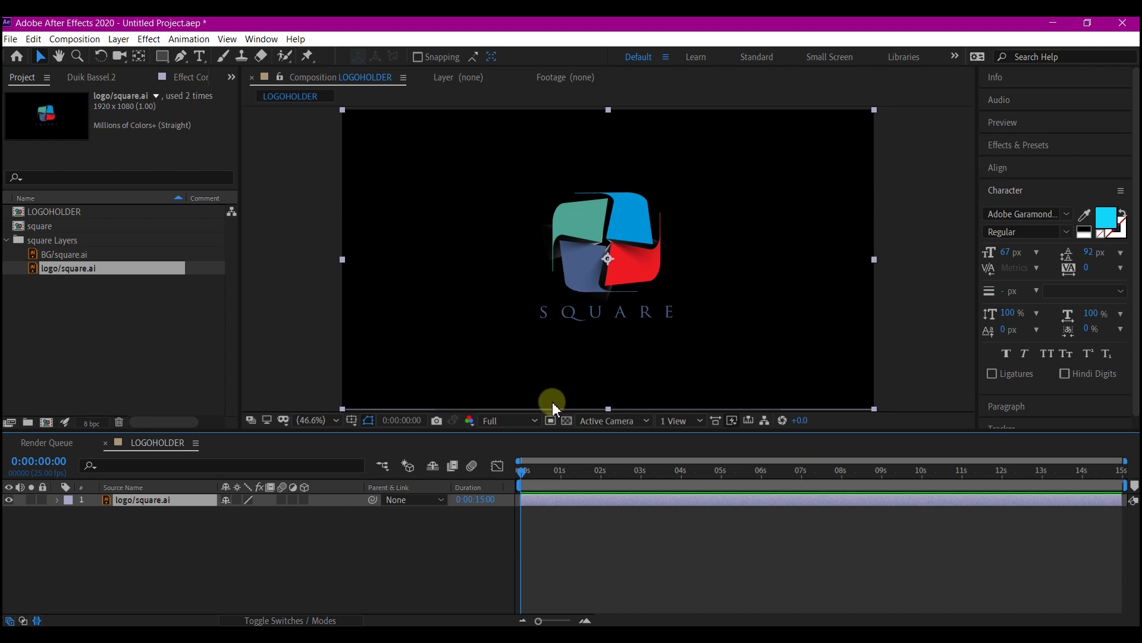
# - Create a composition named main with LOGOHOLDER stacked above BG/square.ai
pyautogui.hotkey('ctrl', 'n')
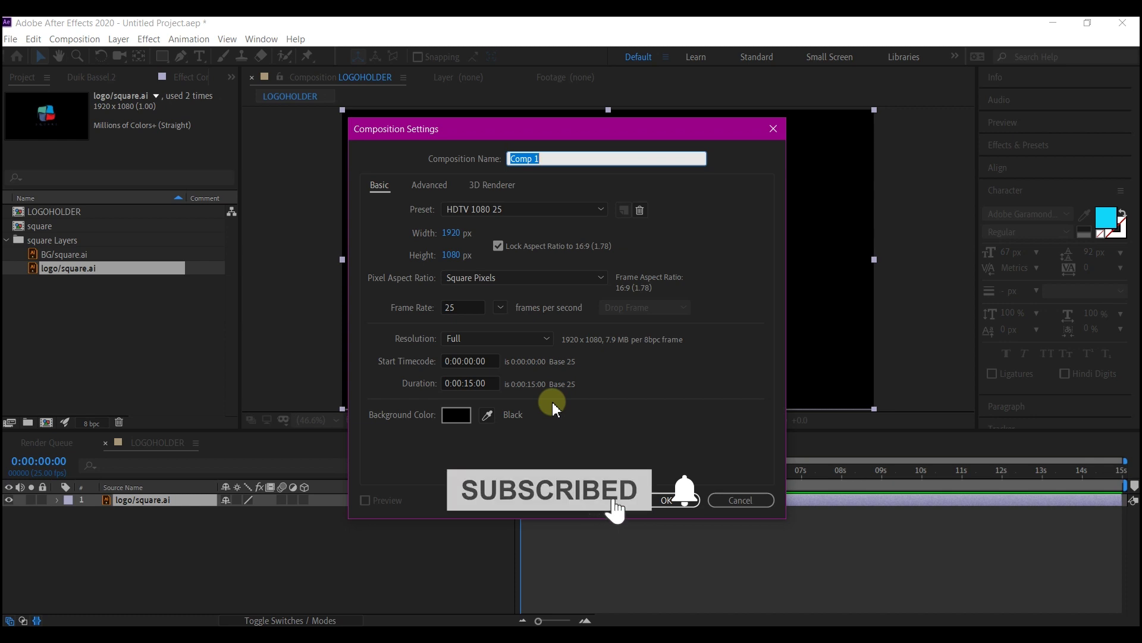
pyautogui.write('main')
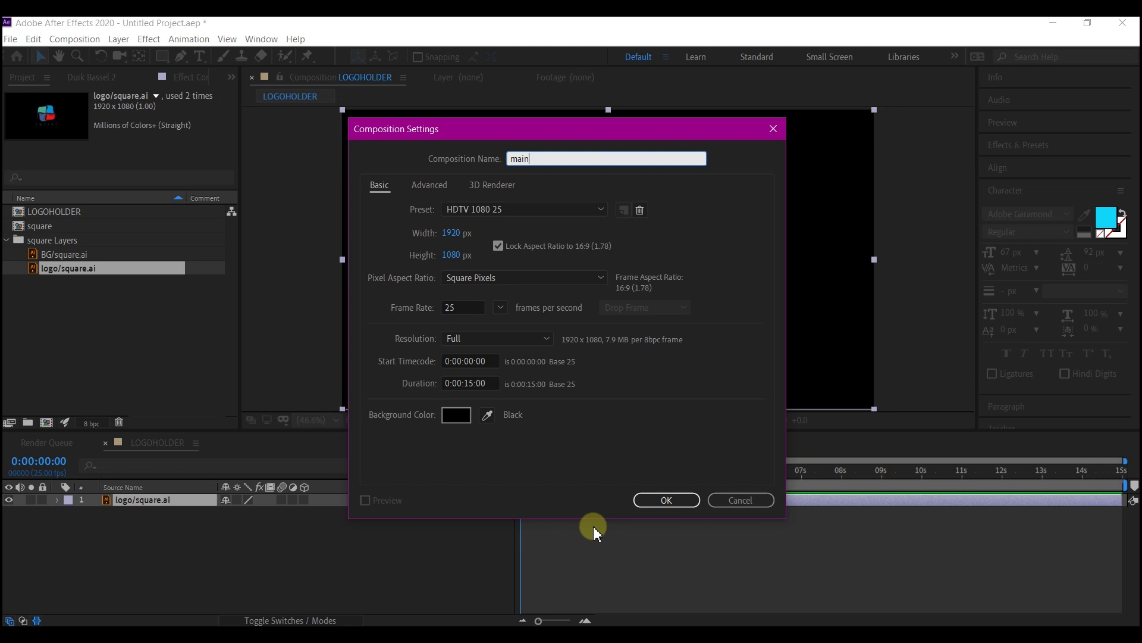
pyautogui.click(667, 499)
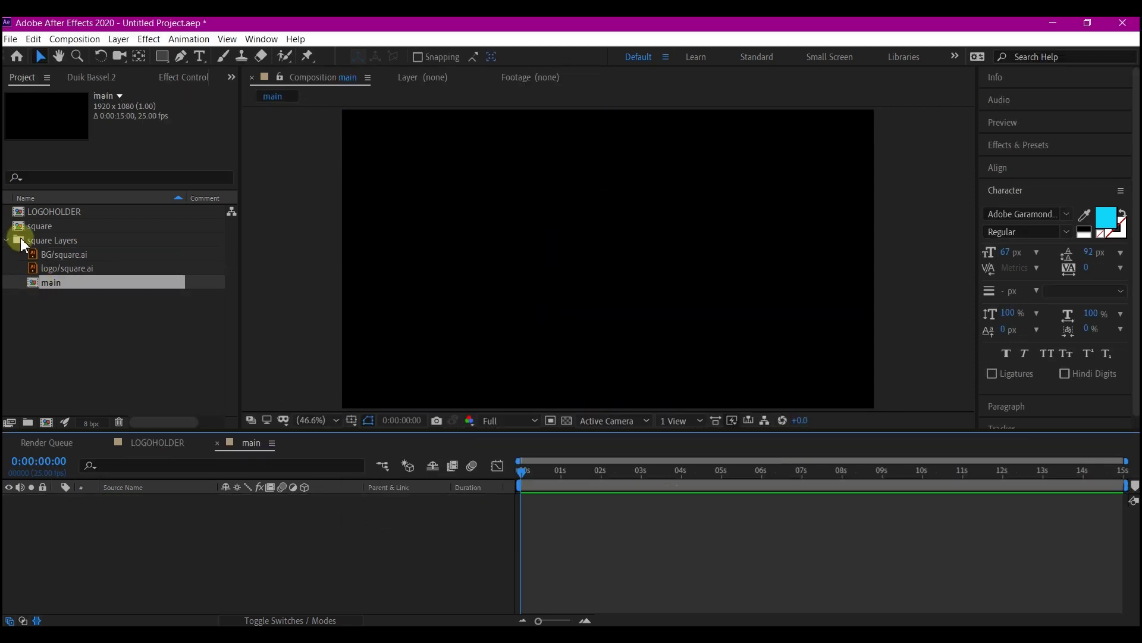
pyautogui.moveTo(45, 212); pyautogui.dragTo(102, 531)
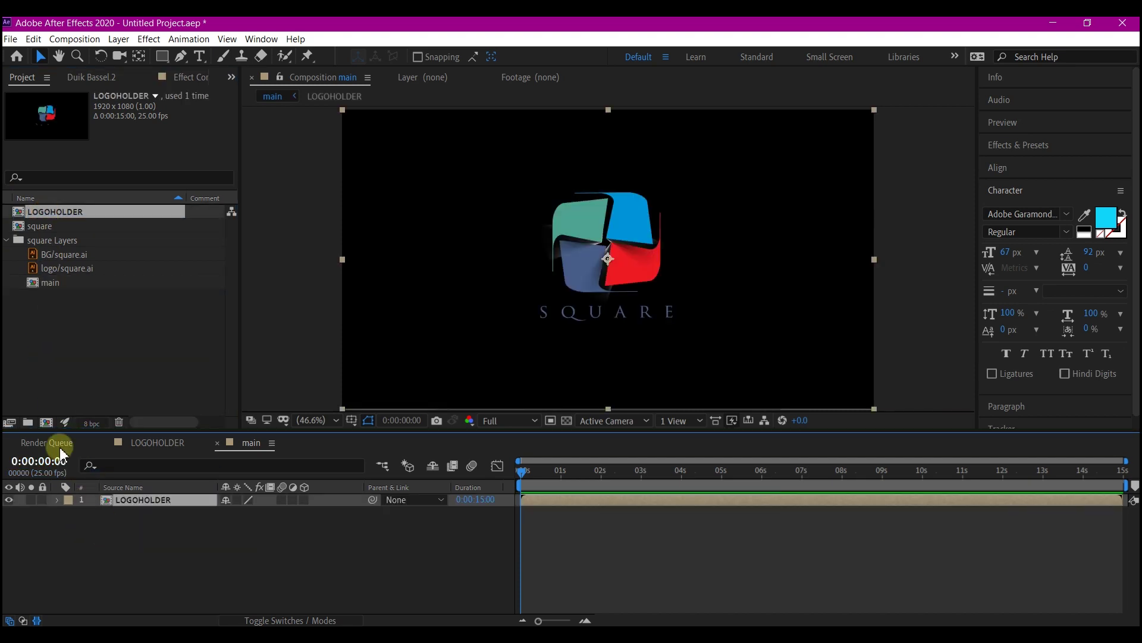
pyautogui.moveTo(45, 255); pyautogui.dragTo(113, 545)
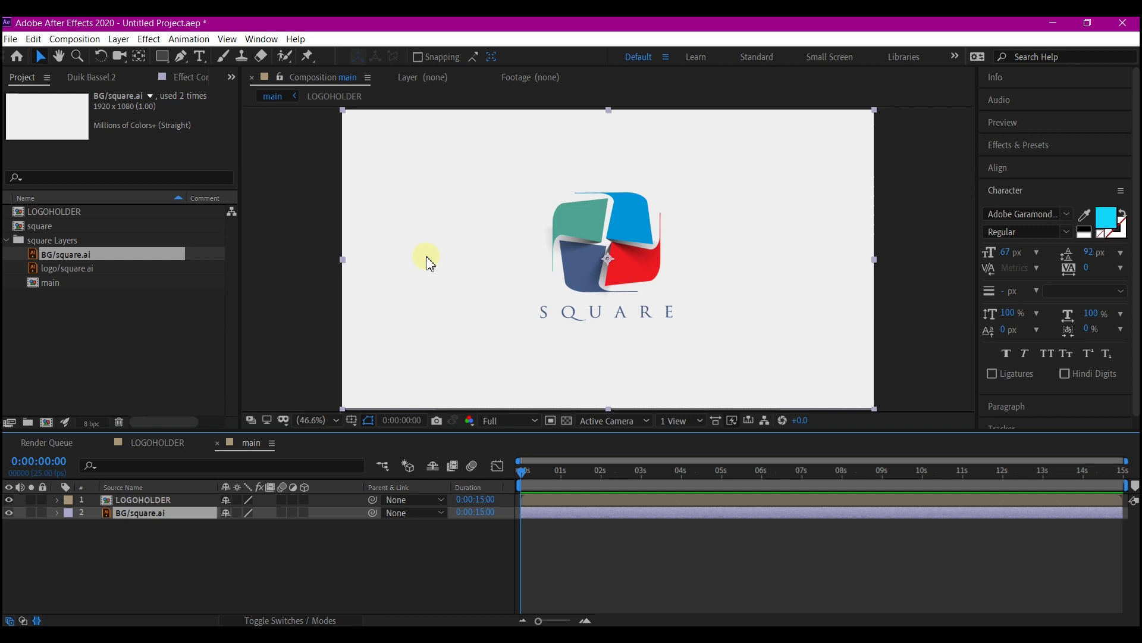
# - Add a solid named Particles and move it to the top of the layer stack
pyautogui.rightClick(470, 558)
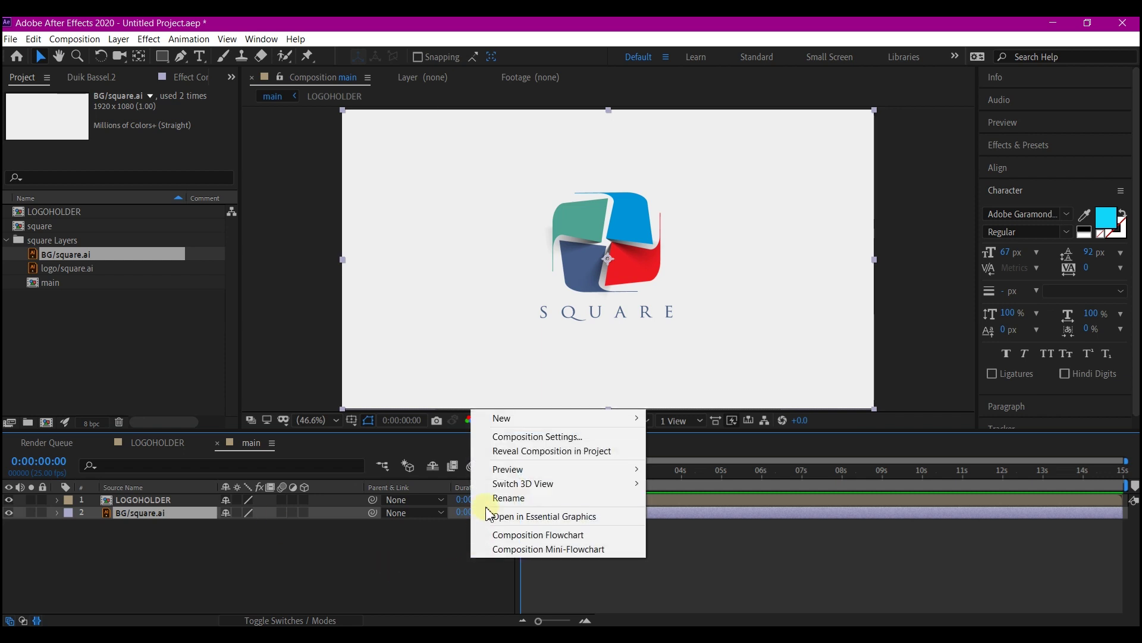
pyautogui.moveTo(522, 418)
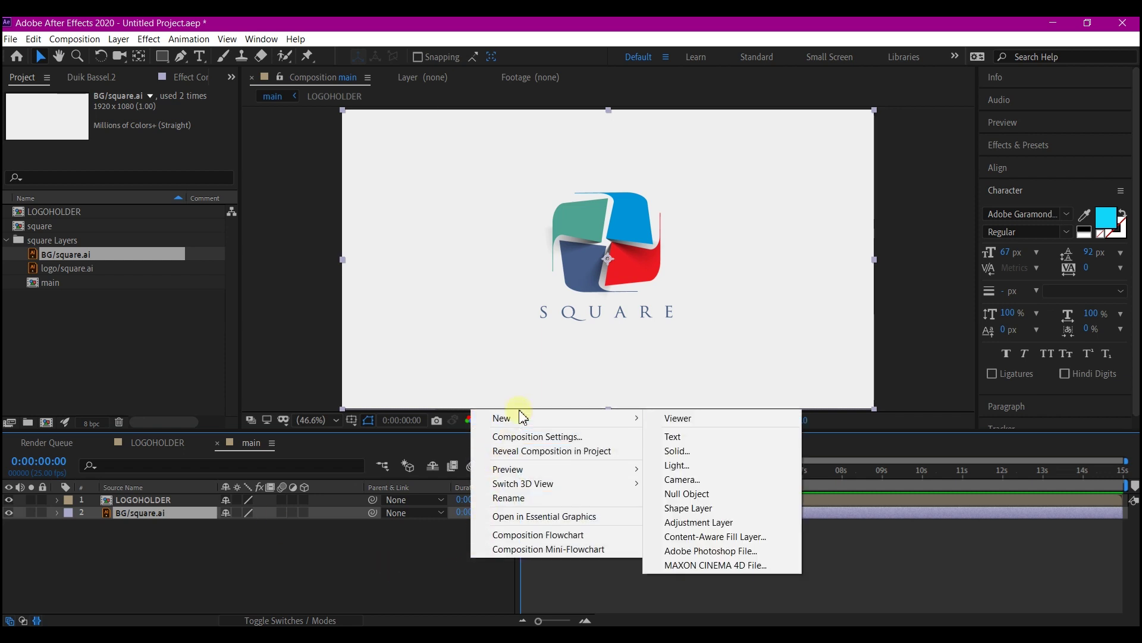
pyautogui.click(673, 450)
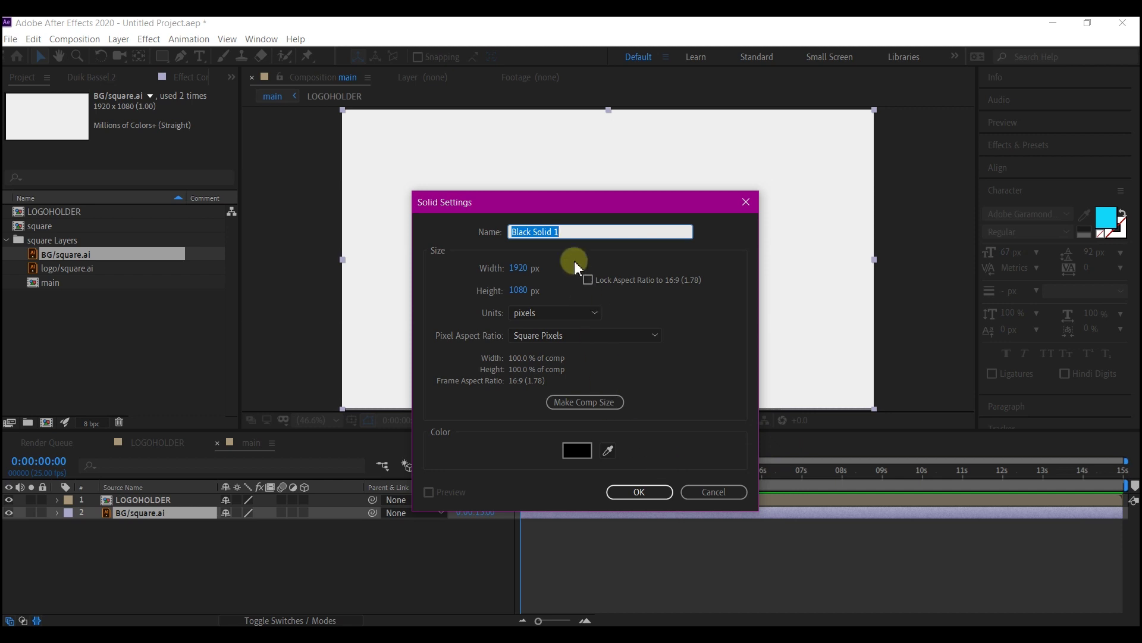
pyautogui.write('Particles')
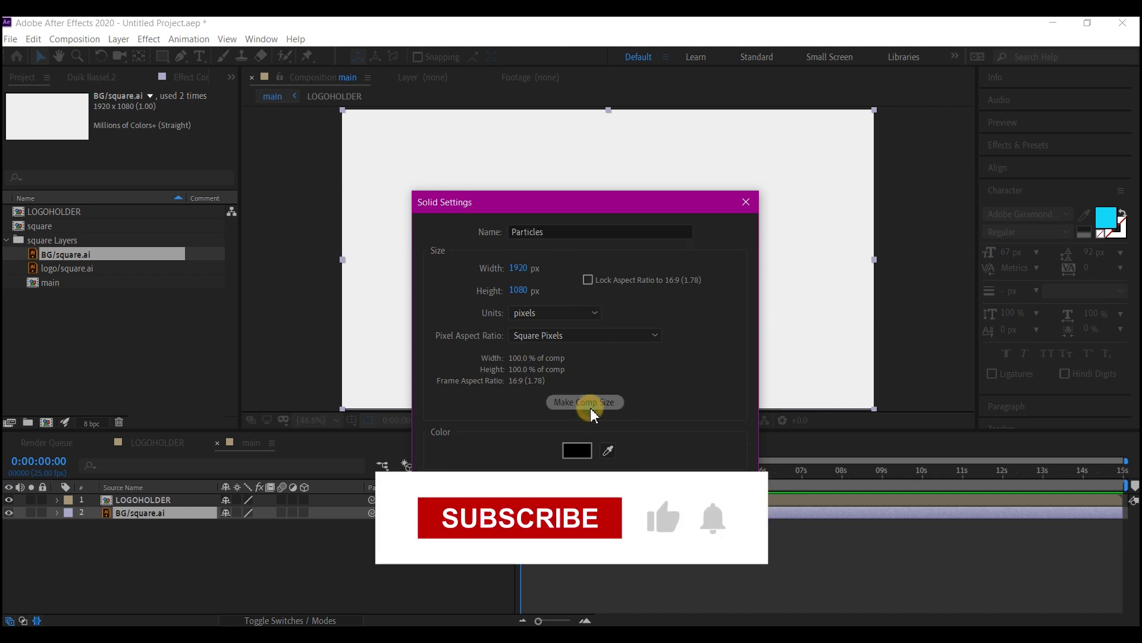
pyautogui.press('Return')
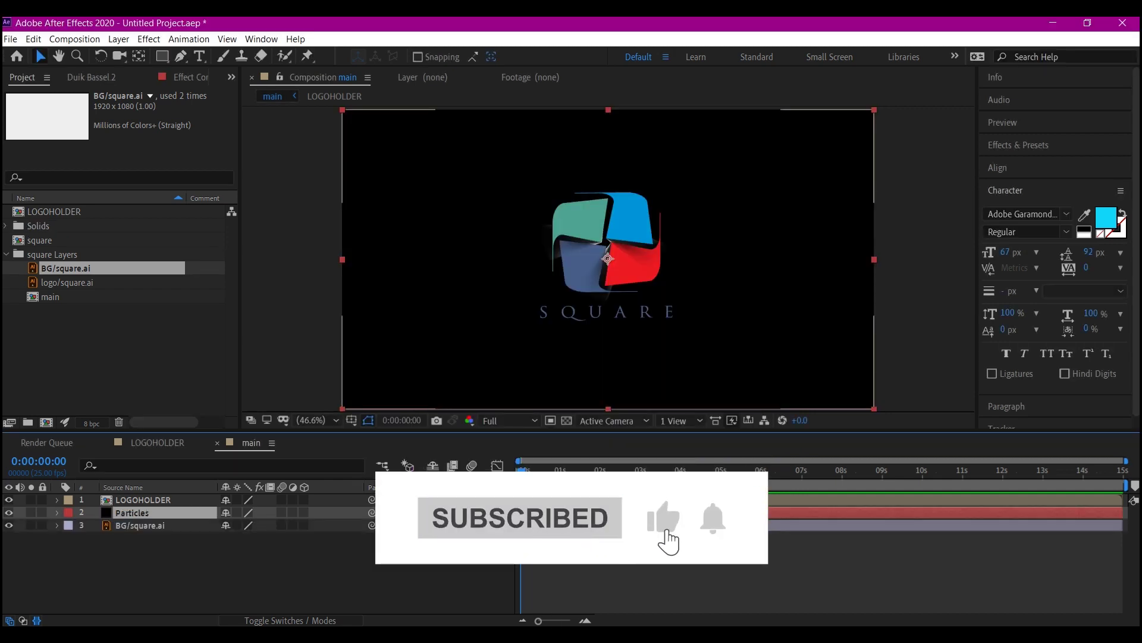
pyautogui.hotkey('ctrl', ']')
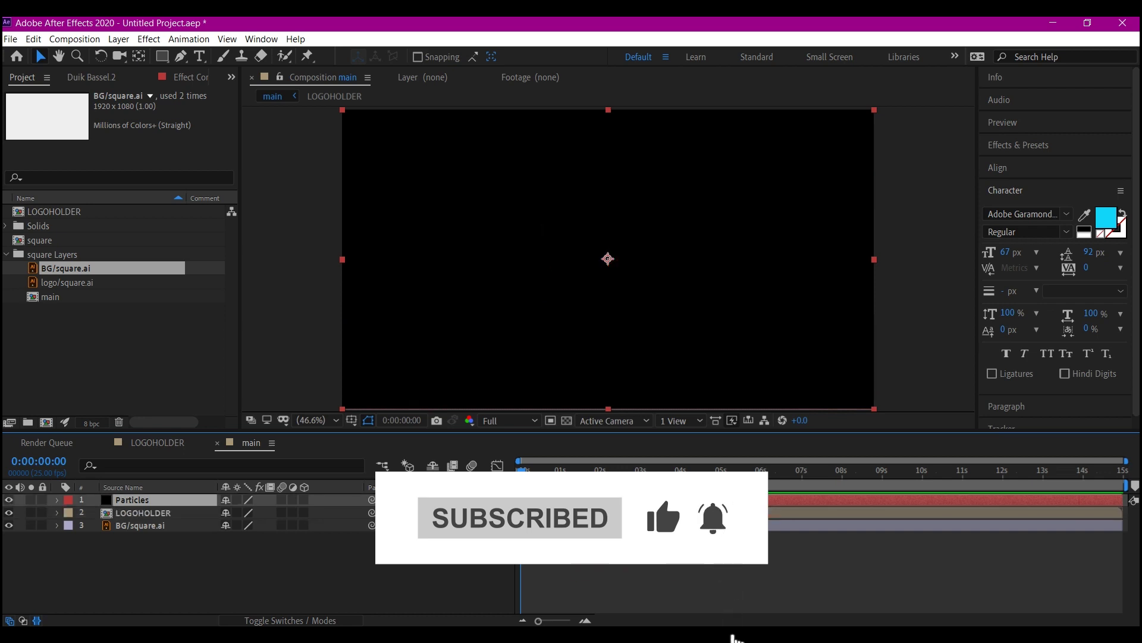
# - Apply the Trapcode Particular effect to the Particles solid
pyautogui.hotkey('ctrl', 'space')
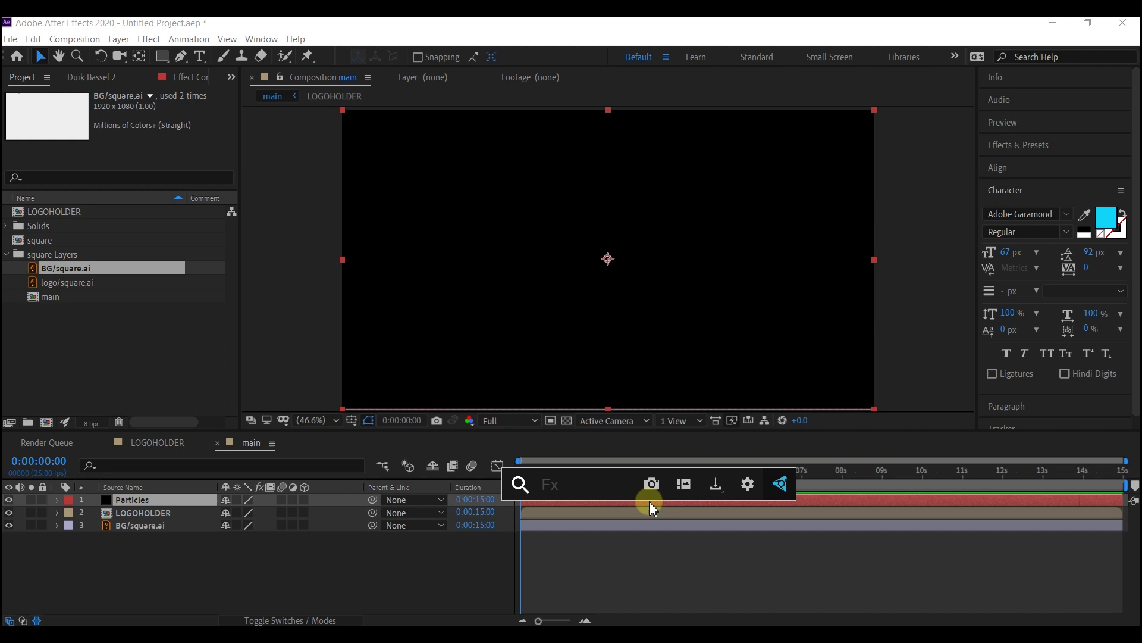
pyautogui.write('part')
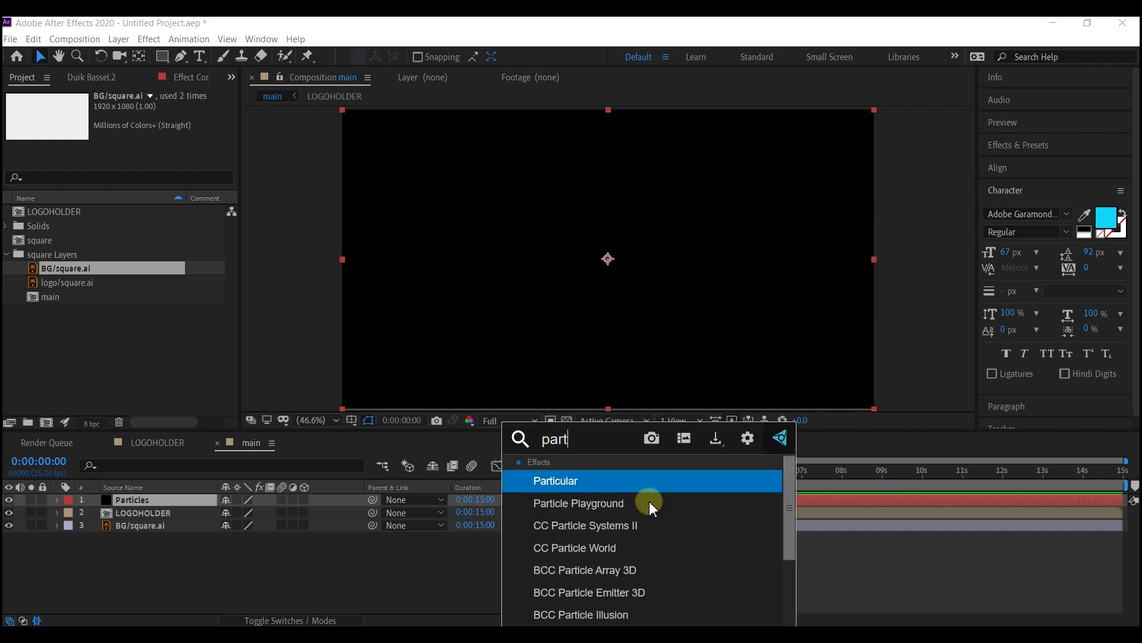
pyautogui.write('icu')
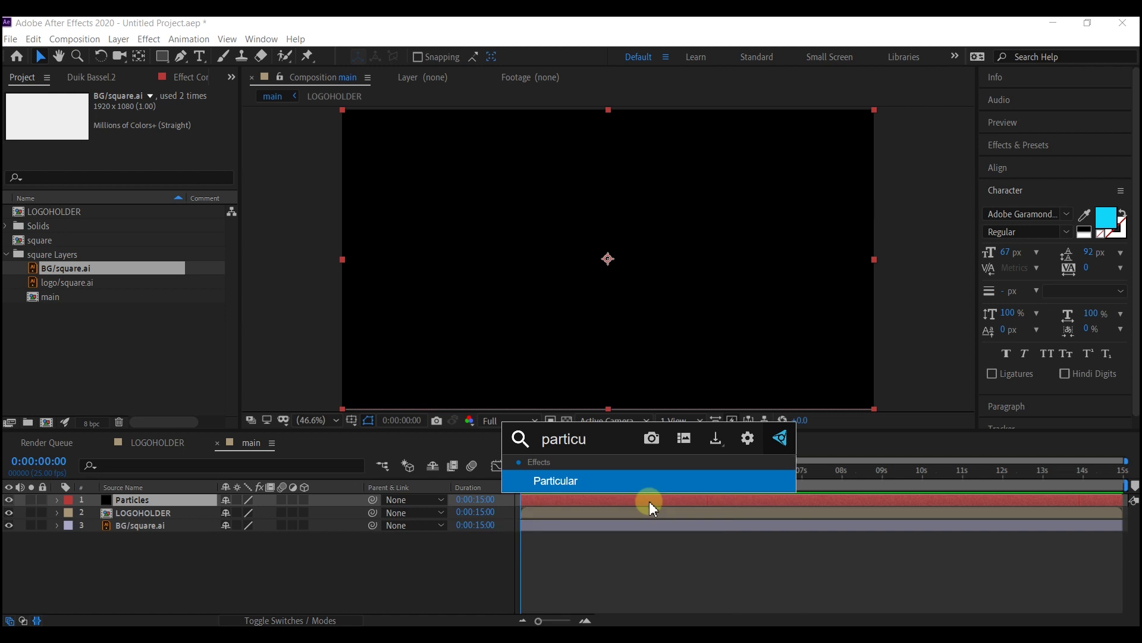
pyautogui.click(578, 482)
pyautogui.click(641, 470)
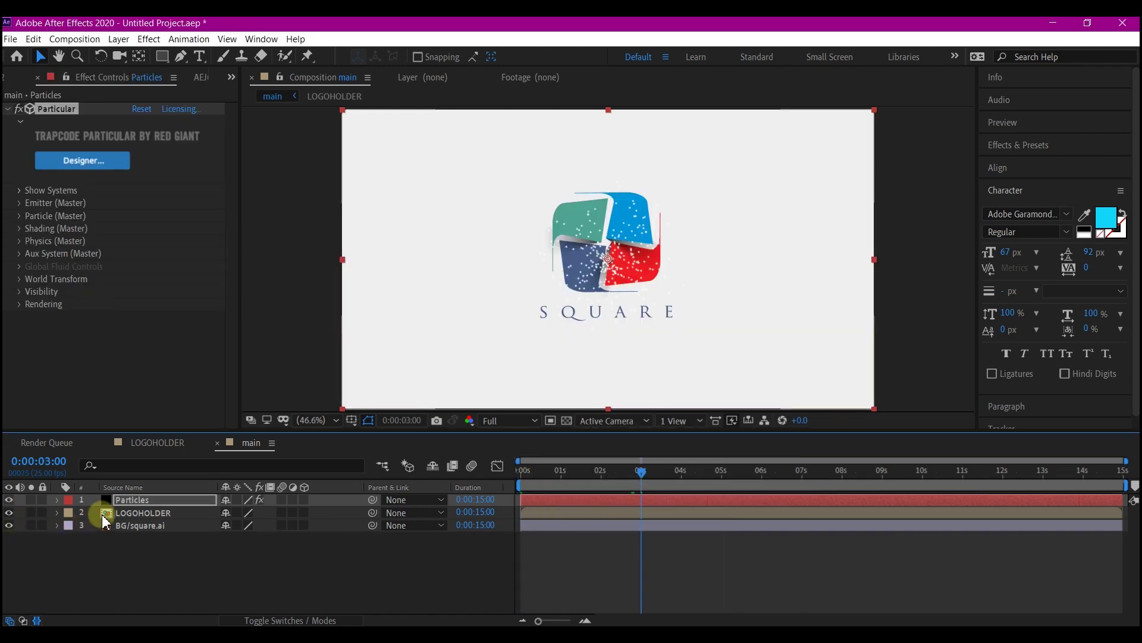
# - Rename the LOGOHOLDER layer to emitter, hide it and make it 3D
pyautogui.click(145, 515)
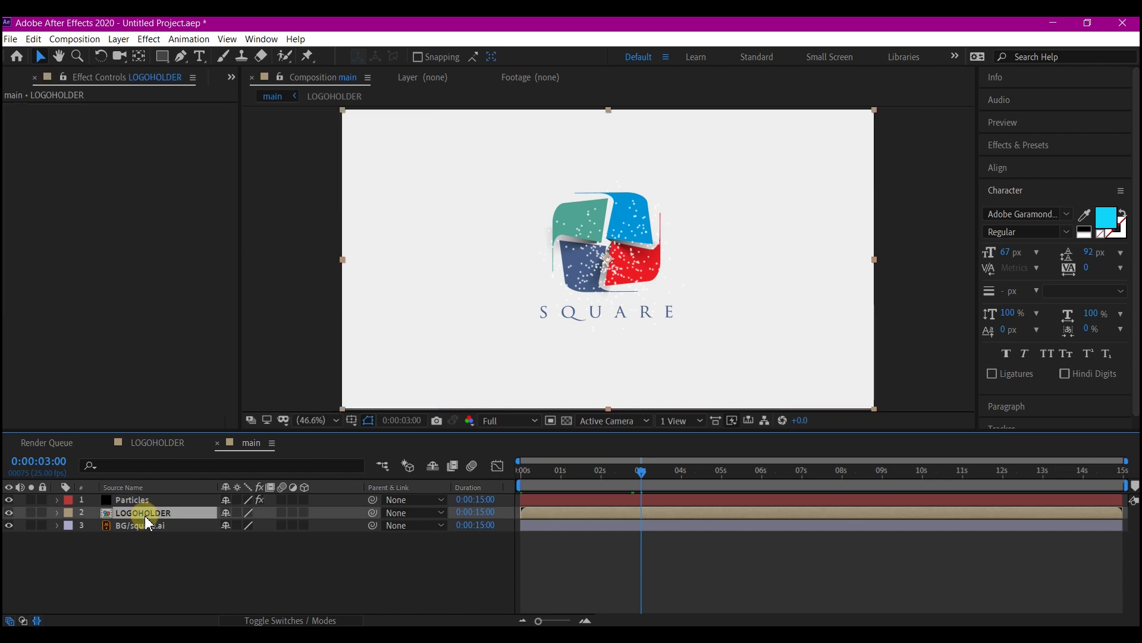
pyautogui.press('Return')
pyautogui.write('emitter')
pyautogui.press('Return')
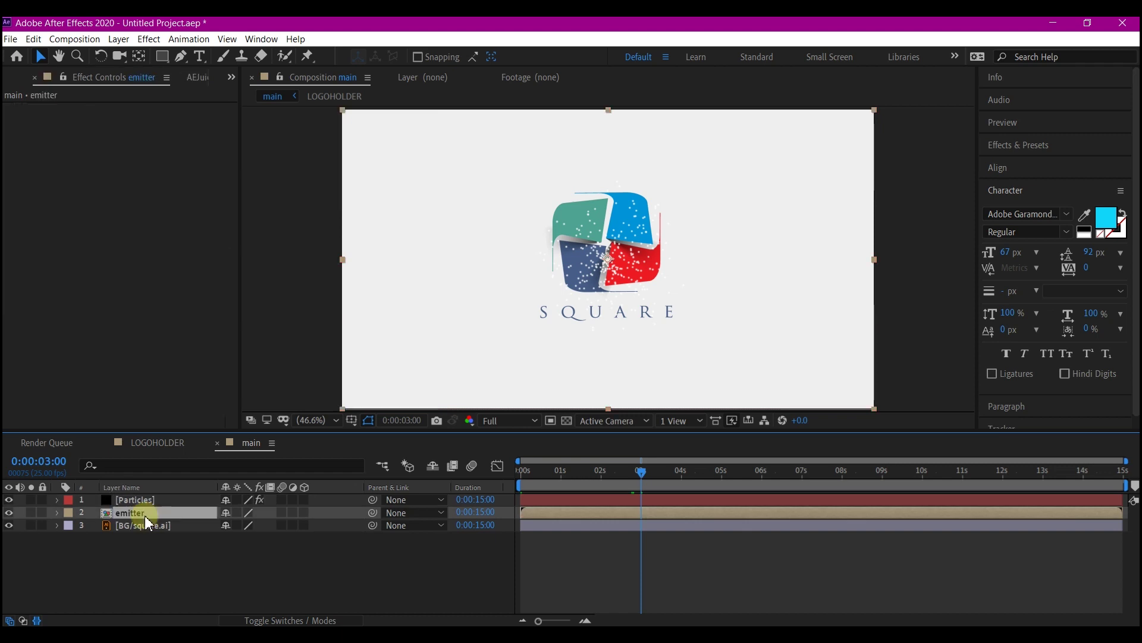
pyautogui.click(8, 512)
pyautogui.click(305, 513)
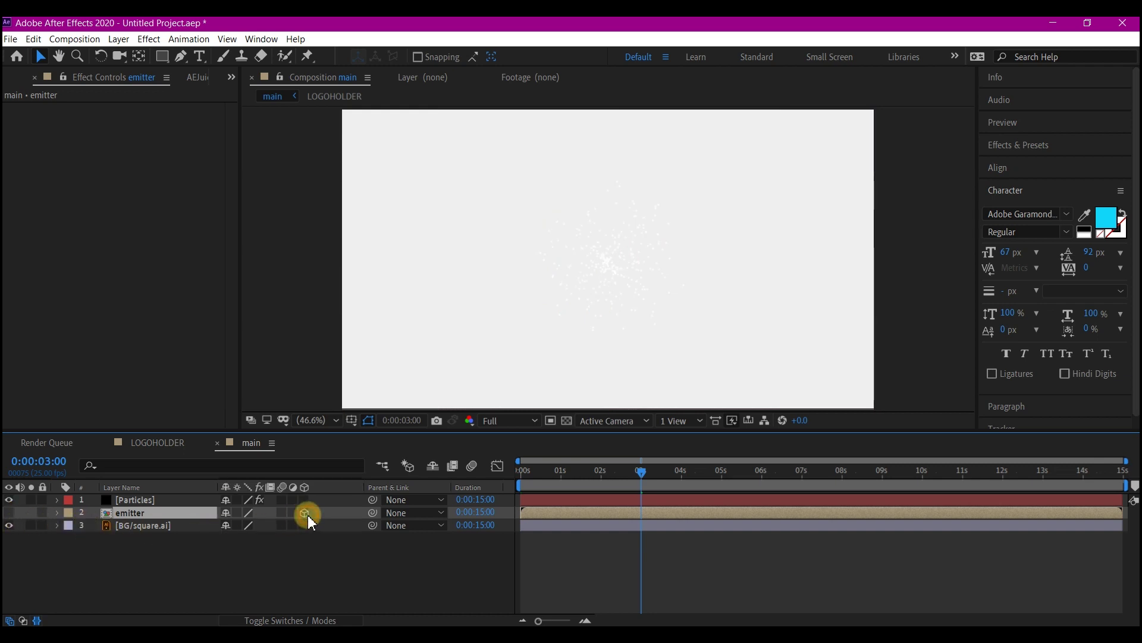
pyautogui.click(68, 526)
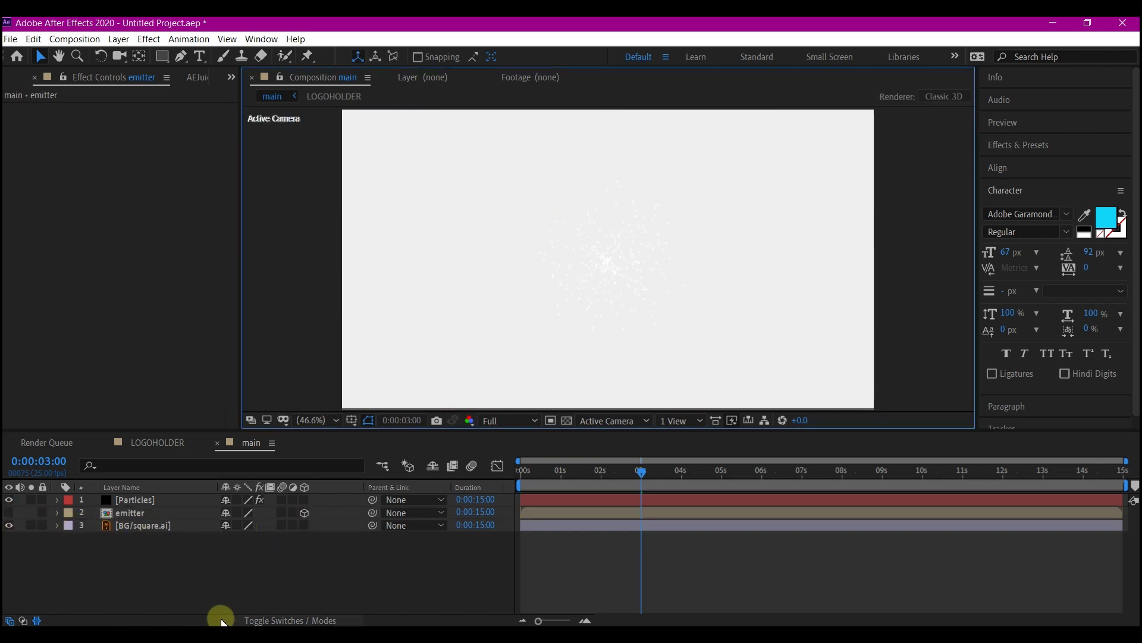
# - Toggle the timeline columns from Modes back to Switches with emitter selected
pyautogui.click(134, 513)
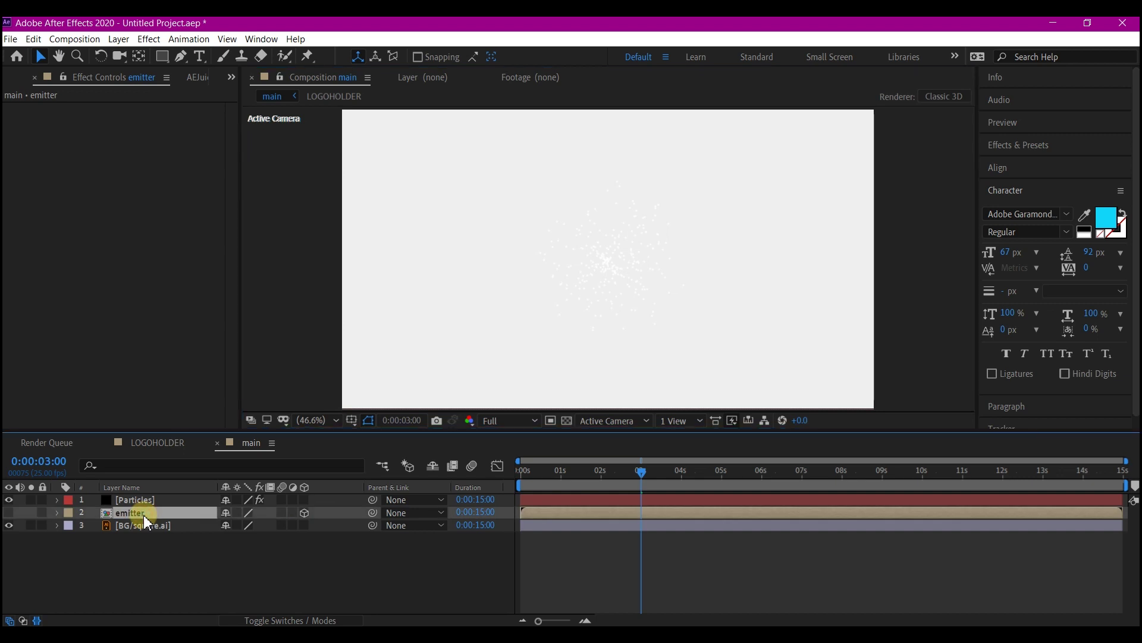
pyautogui.click(259, 620)
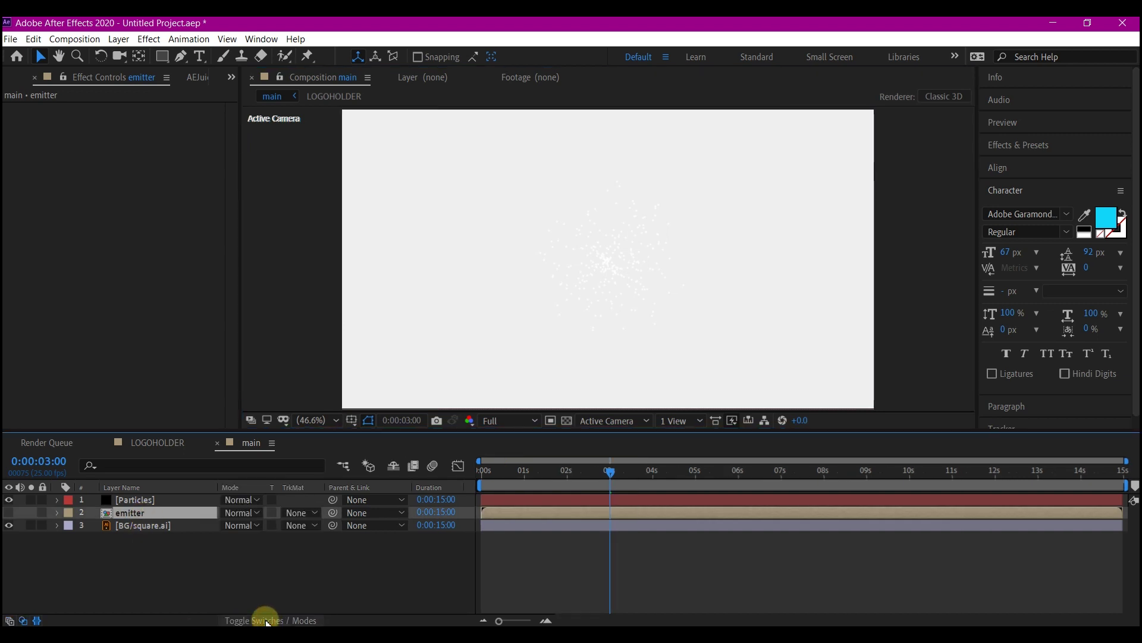
pyautogui.click(266, 621)
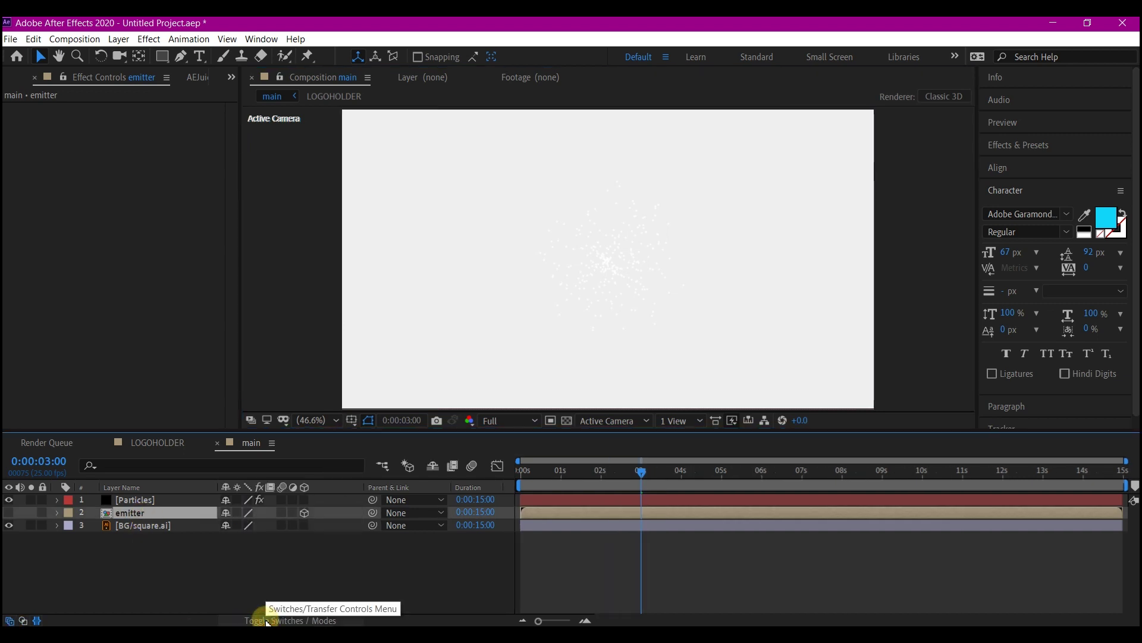
# - Set Particular's Emitter Type to Layer with 105000 particles per second
pyautogui.click(146, 503)
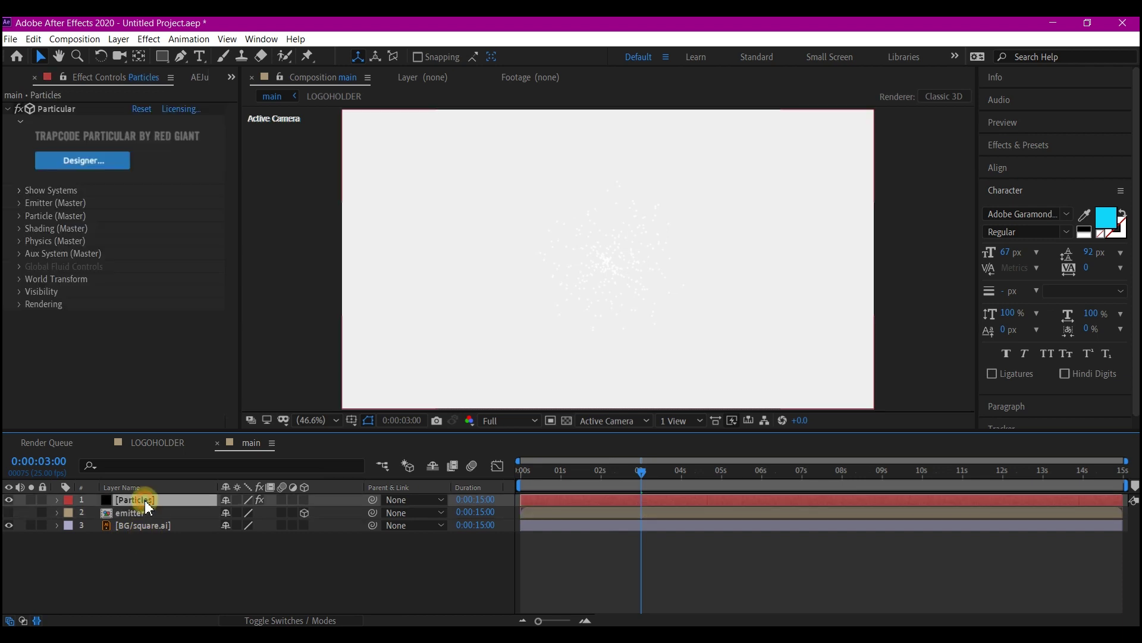
pyautogui.click(154, 226)
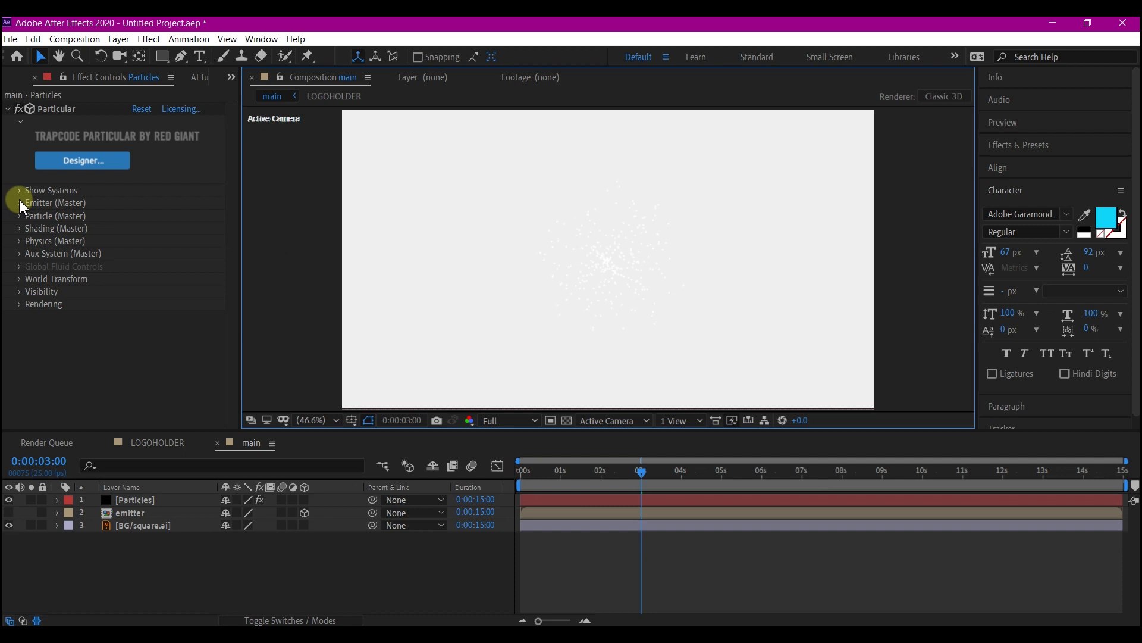
pyautogui.click(19, 203)
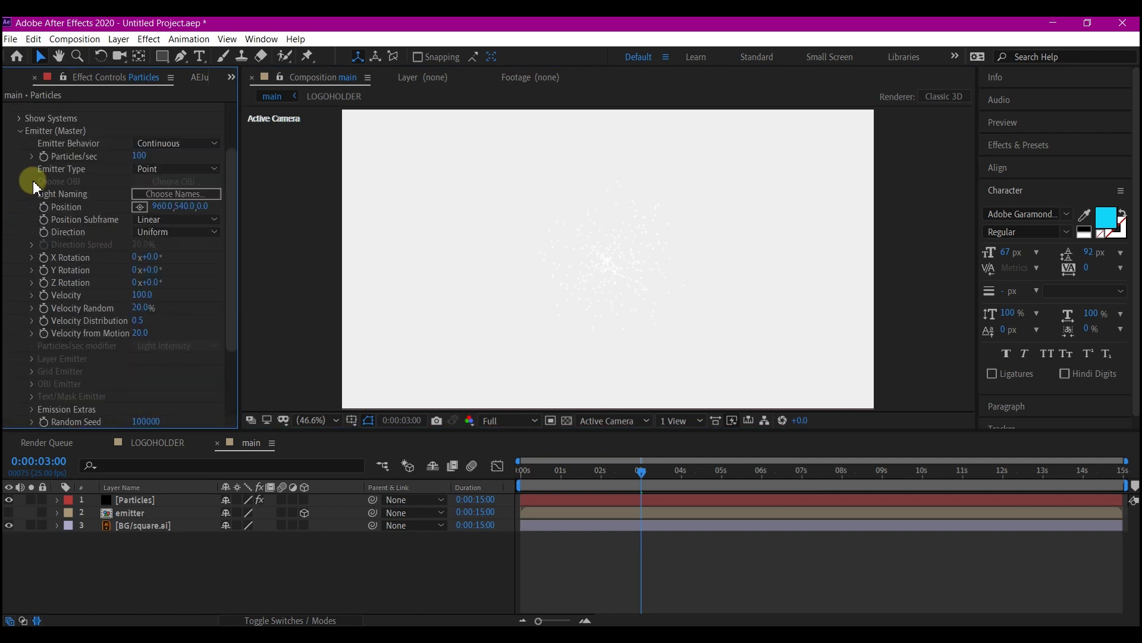
pyautogui.click(157, 170)
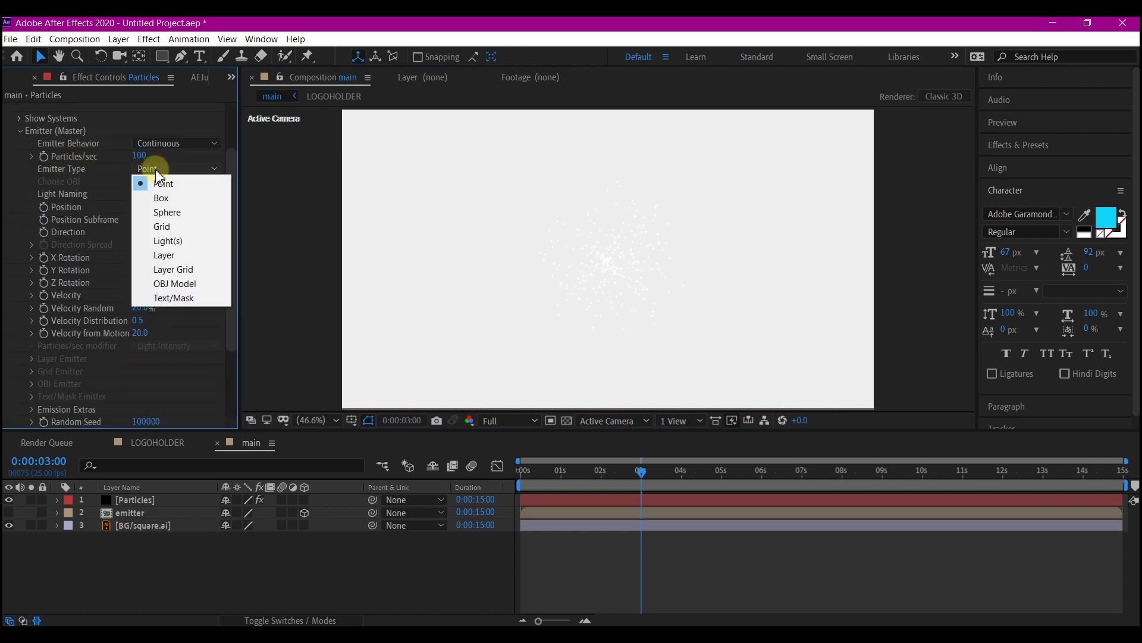
pyautogui.click(167, 255)
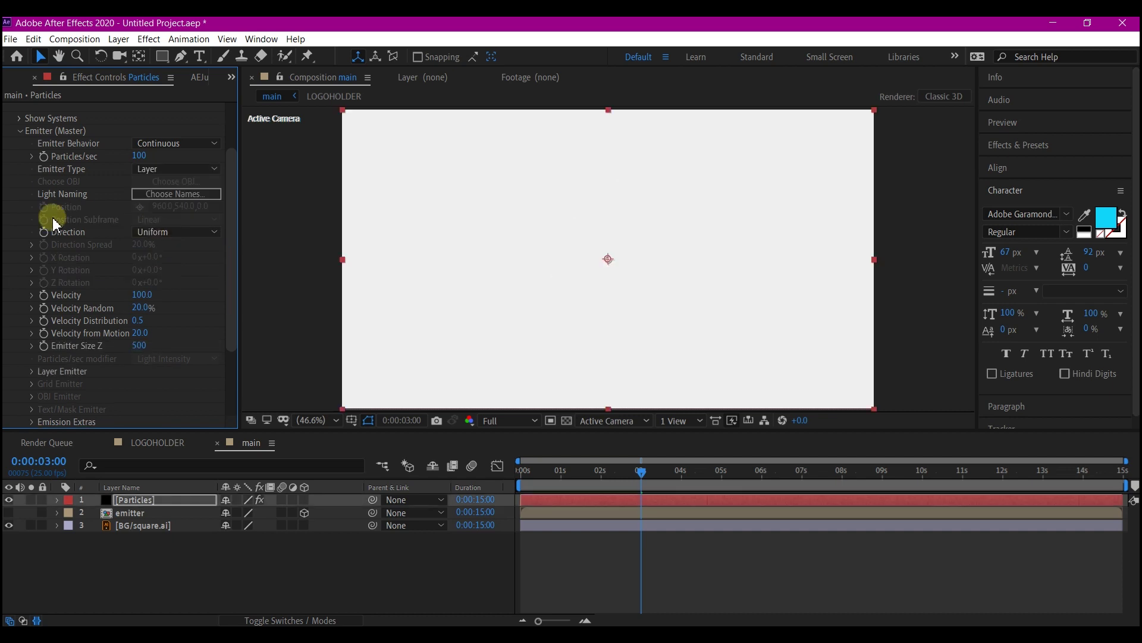
pyautogui.click(140, 156)
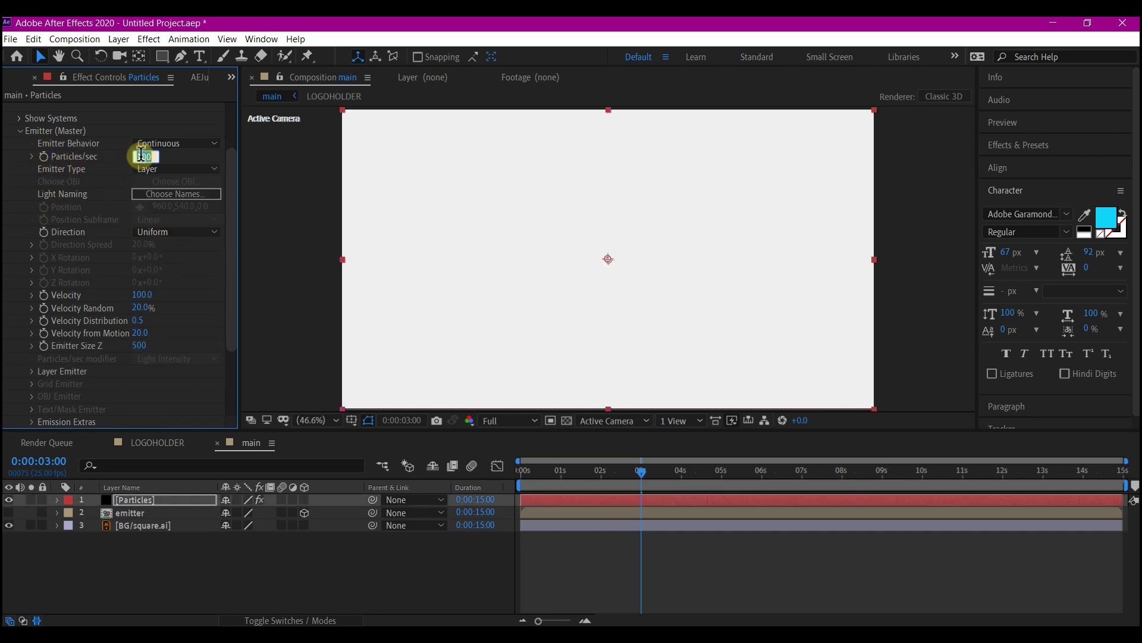
pyautogui.write('105000')
pyautogui.press('Return')
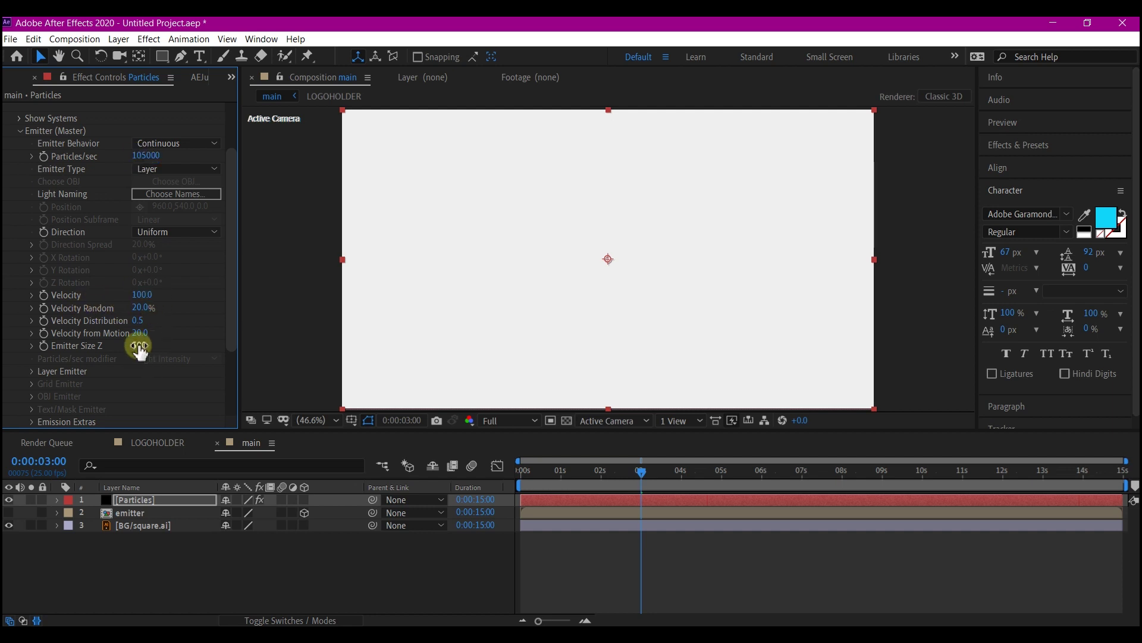
# - Zero Velocity, Velocity Random, Velocity Distribution, Velocity from Motion and Emitter Size Z
pyautogui.click(144, 295)
pyautogui.write('0')
pyautogui.press('Tab')
pyautogui.write('0')
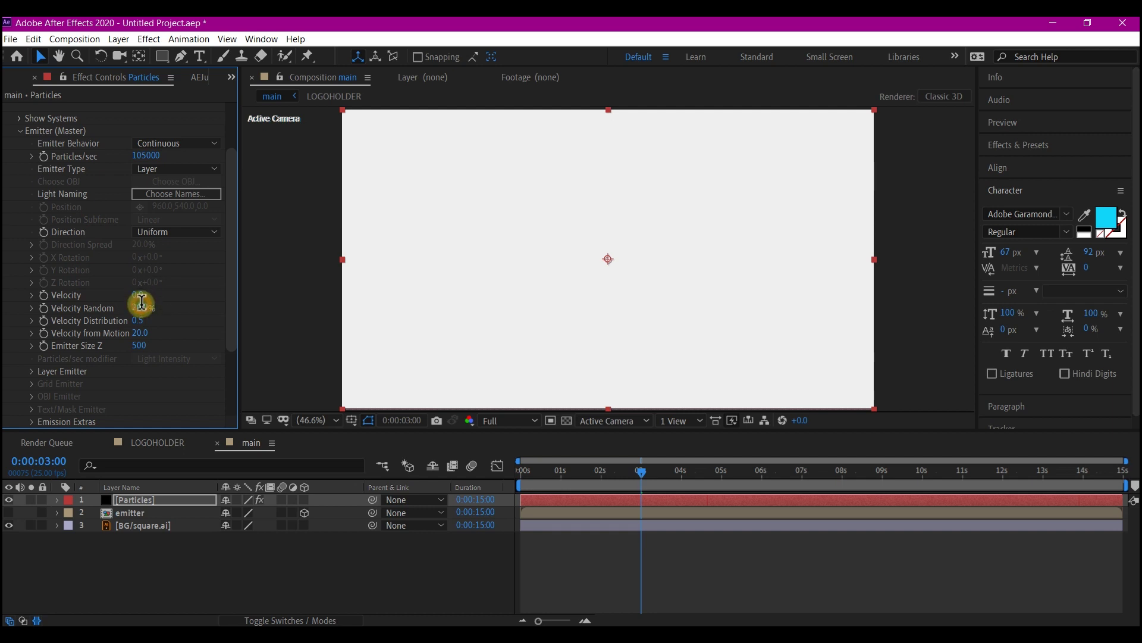
pyautogui.press('Return')
pyautogui.click(138, 320)
pyautogui.write('0')
pyautogui.click(139, 333)
pyautogui.write('0')
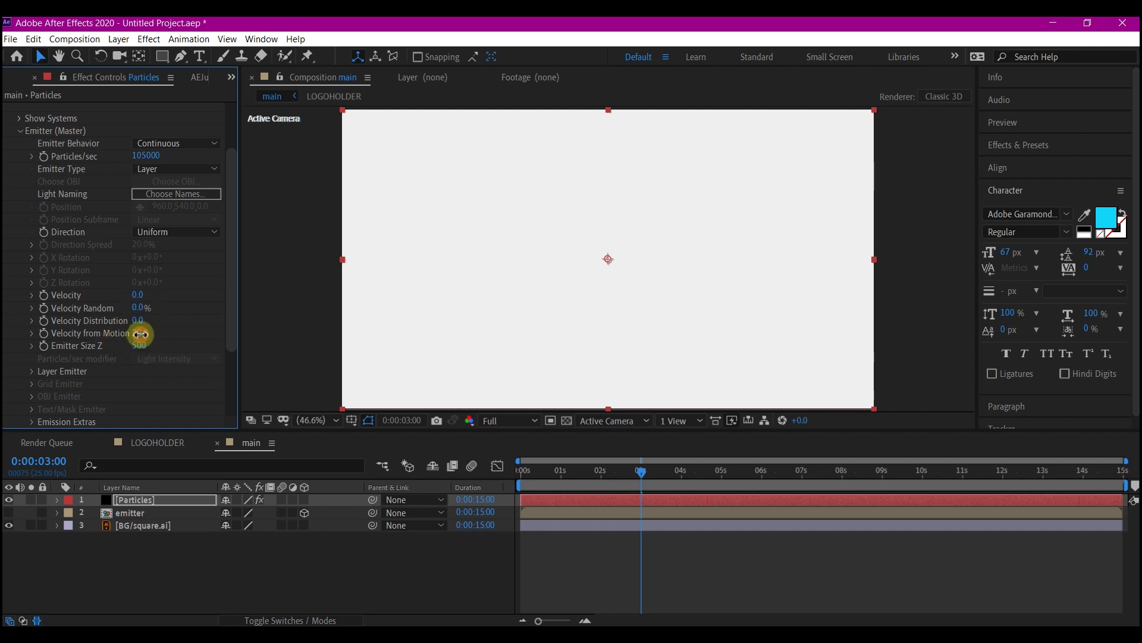
pyautogui.click(138, 345)
pyautogui.write('0')
pyautogui.press('Return')
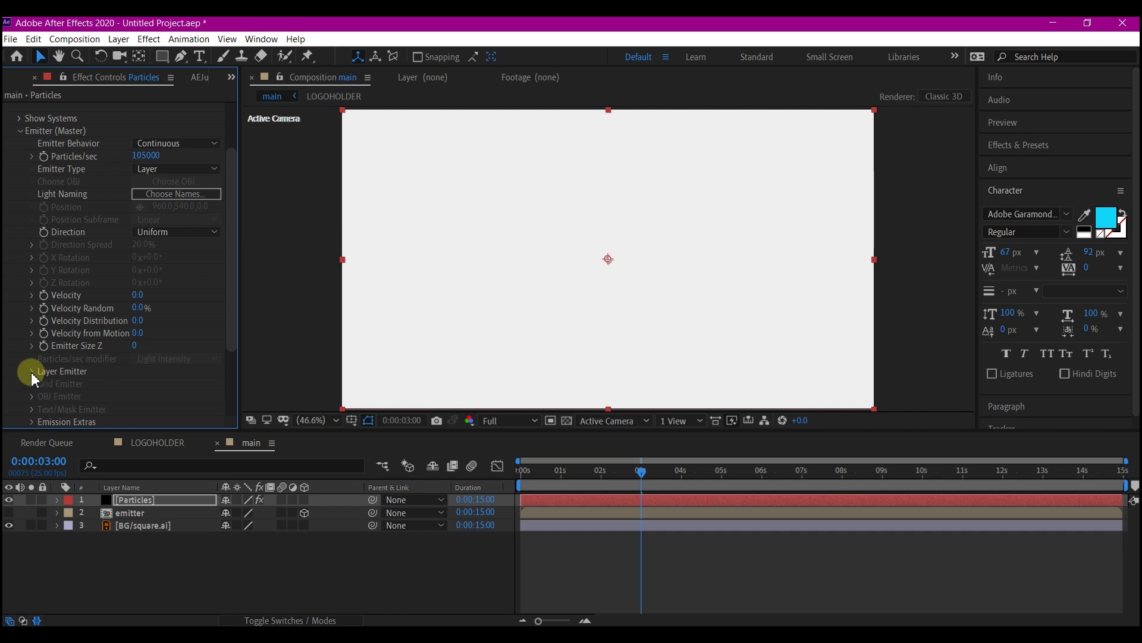
# - Choose the emitter layer as the Layer Emitter source
pyautogui.click(33, 373)
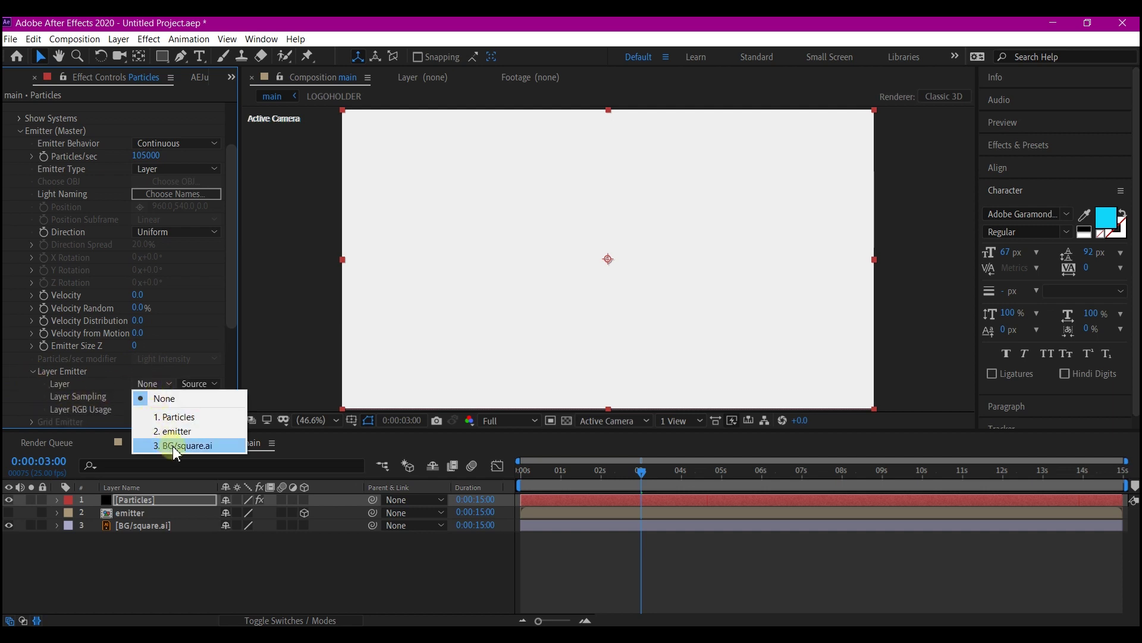
pyautogui.click(176, 432)
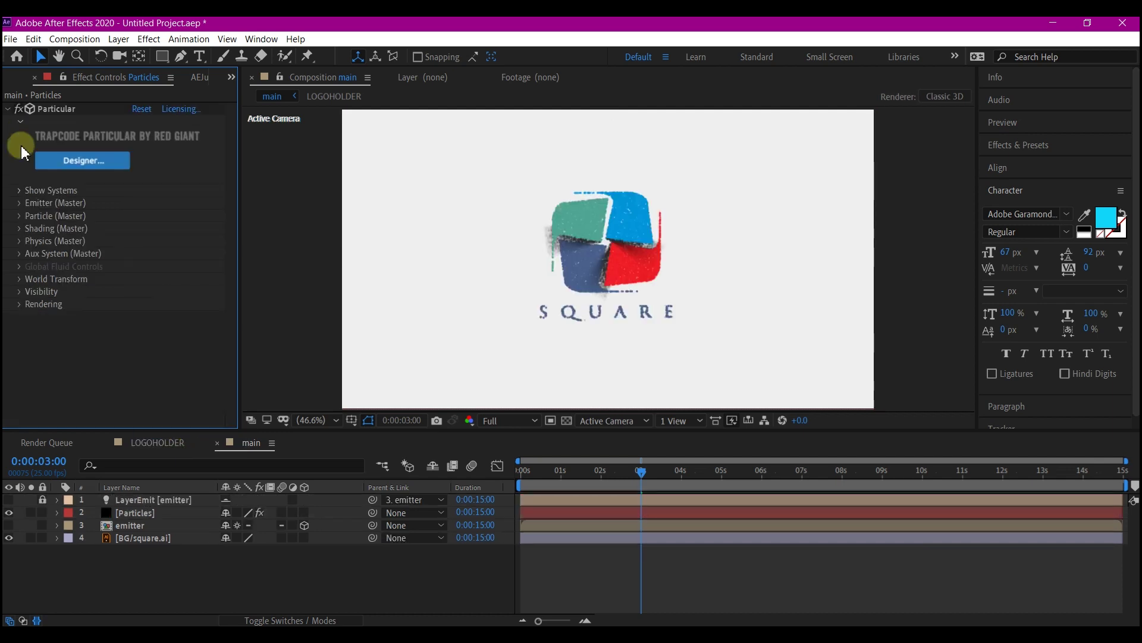
pyautogui.click(20, 216)
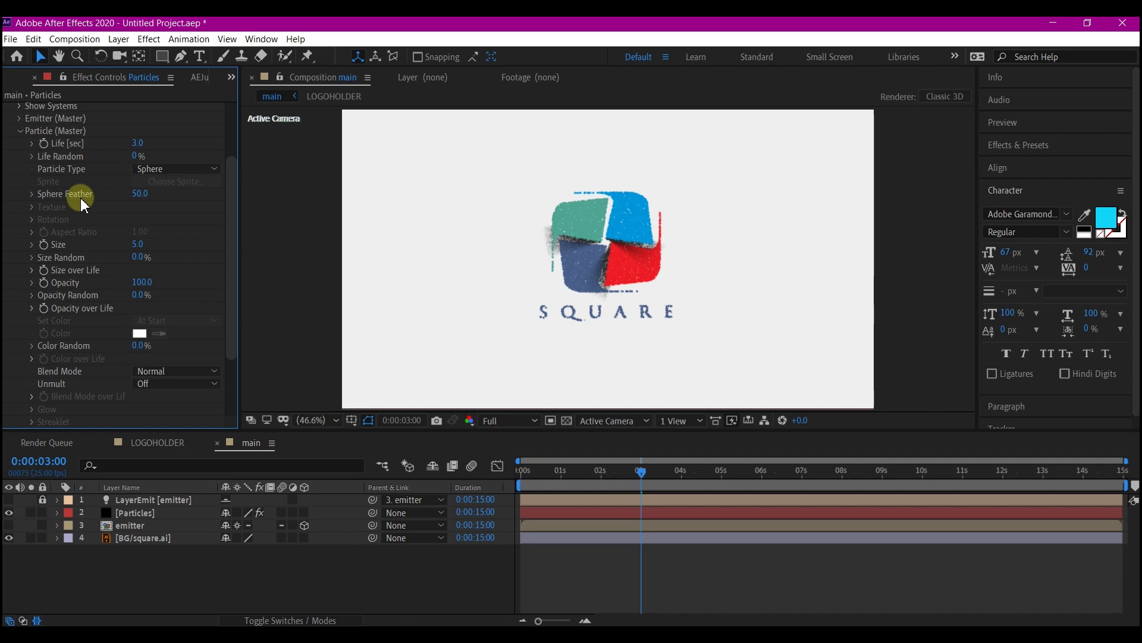
# - Set Sphere Feather to 5, particle Size to 3 and Opacity Random to 45%
pyautogui.click(136, 194)
pyautogui.write('5')
pyautogui.press('Return')
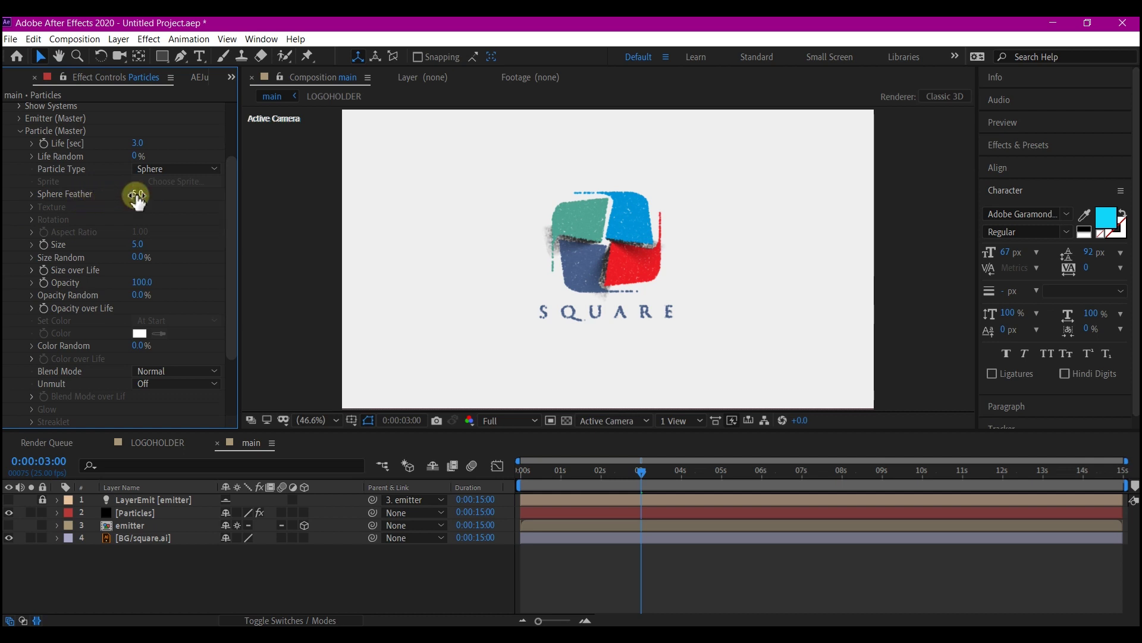
pyautogui.press('Return')
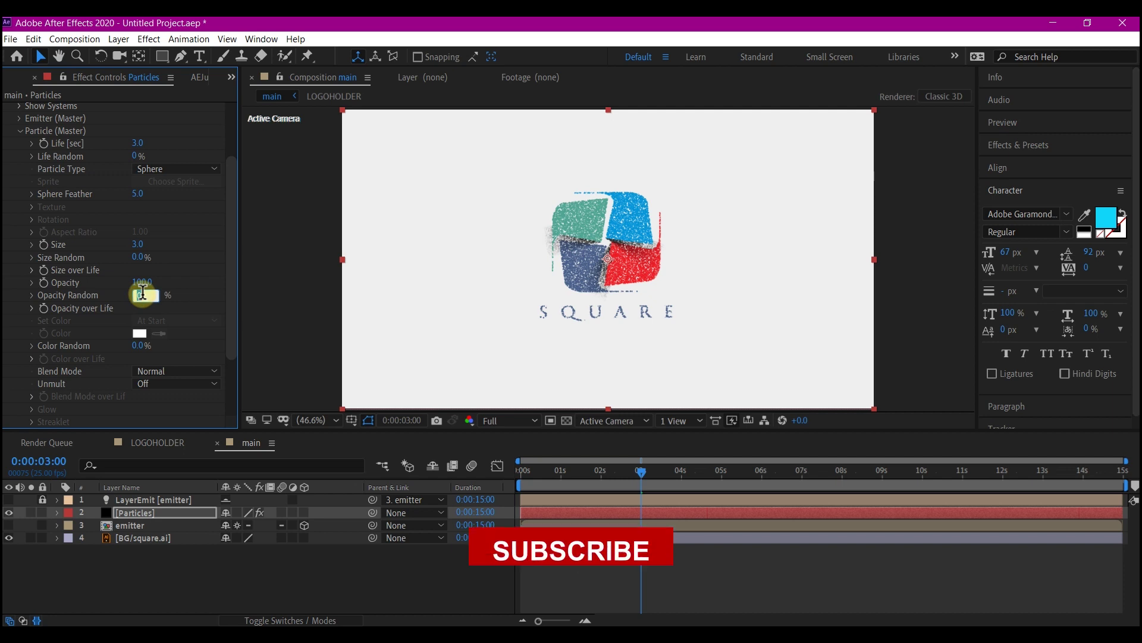
pyautogui.write('45')
pyautogui.click(43, 325)
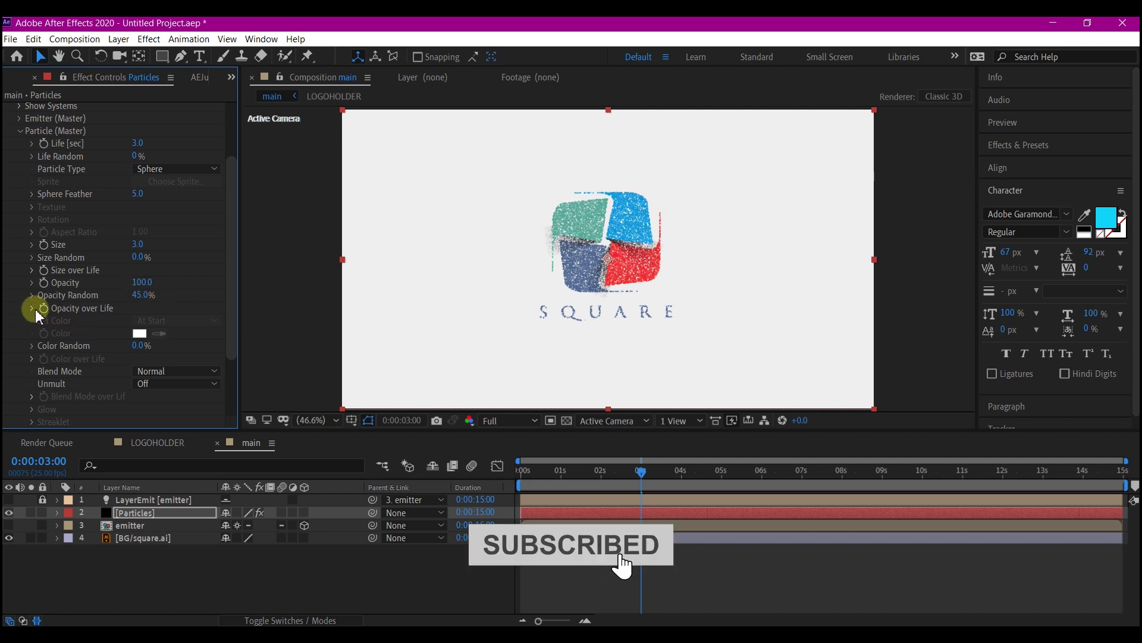
# - Apply a fade-out Opacity over Life curve preset to the particles
pyautogui.click(31, 308)
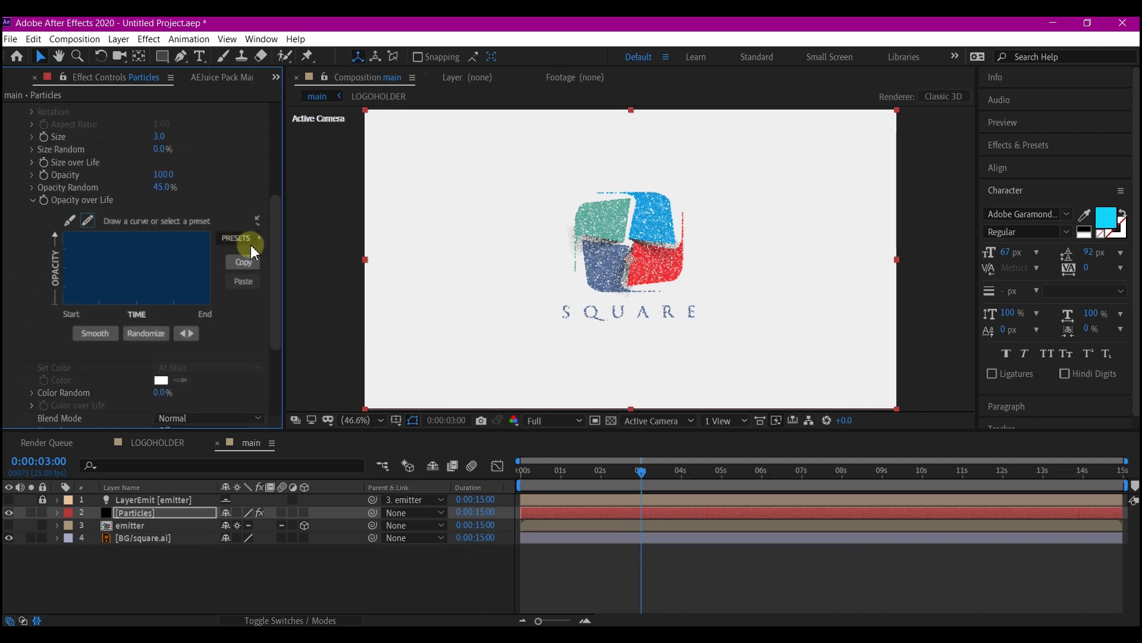
pyautogui.click(251, 239)
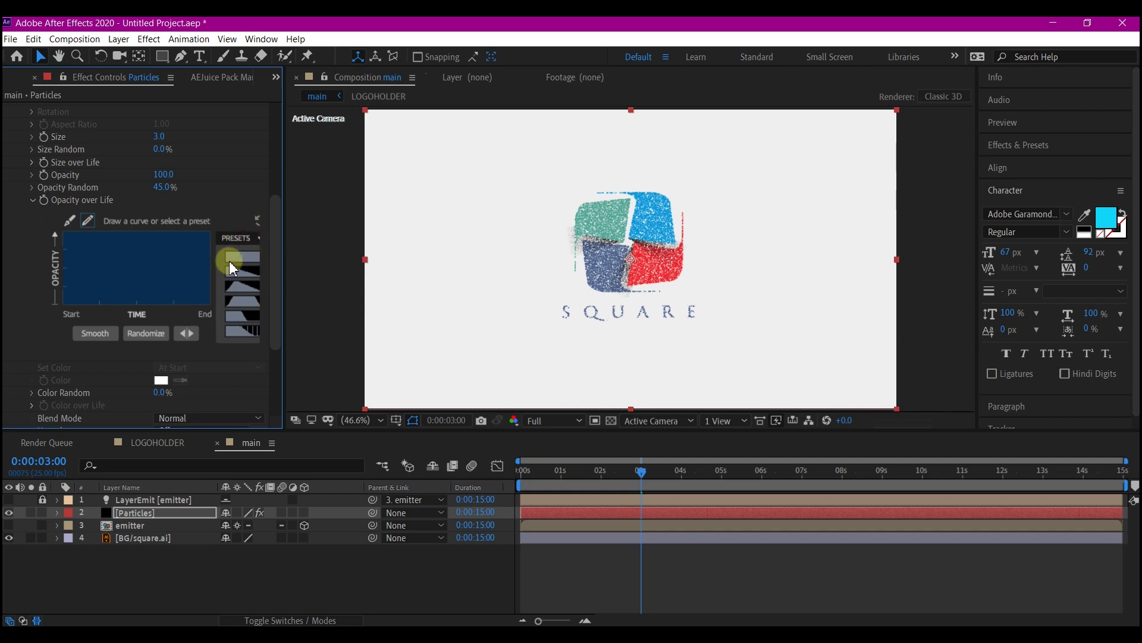
pyautogui.click(242, 283)
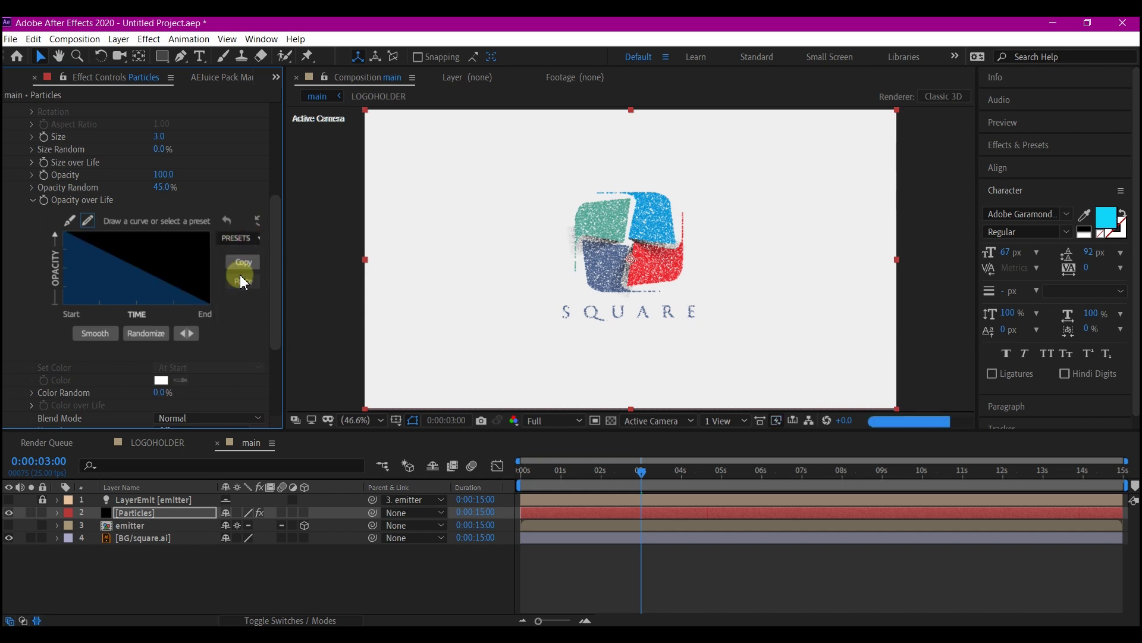
pyautogui.click(32, 200)
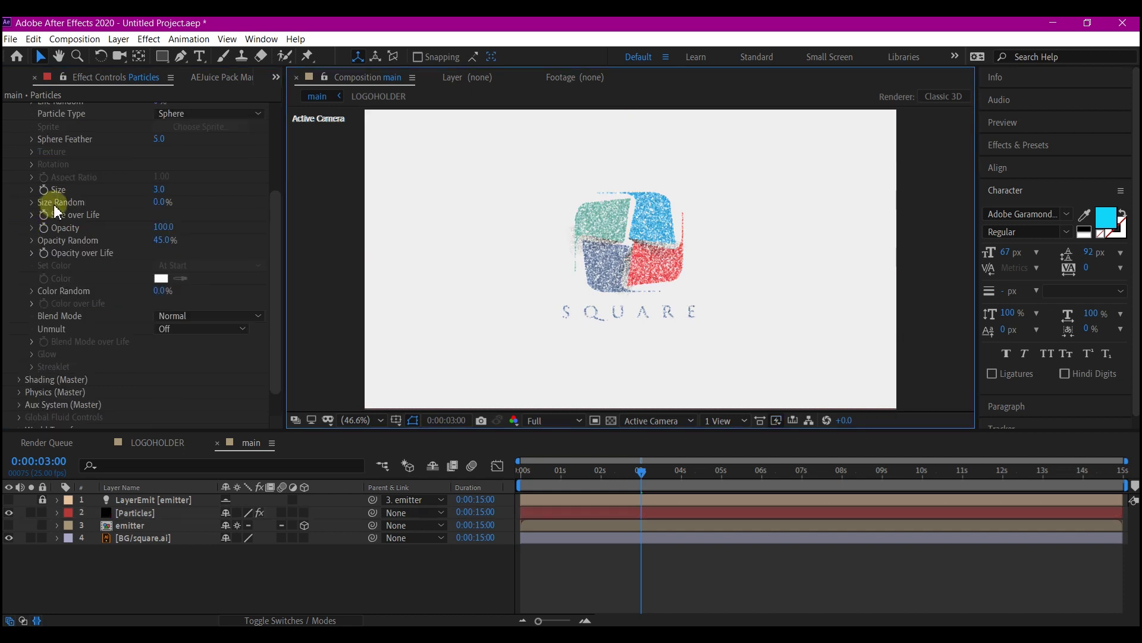
# - Set Size Random to 45%, a shrinking Size over Life curve, and Screen blend mode
pyautogui.click(158, 202)
pyautogui.write('45')
pyautogui.press('Return')
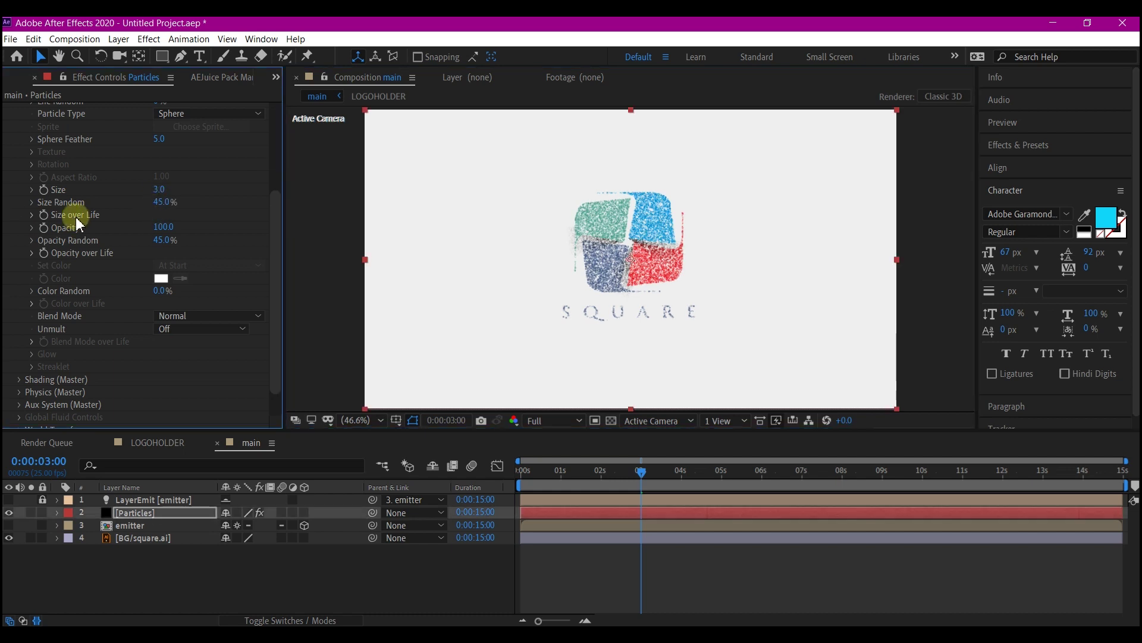
pyautogui.click(32, 214)
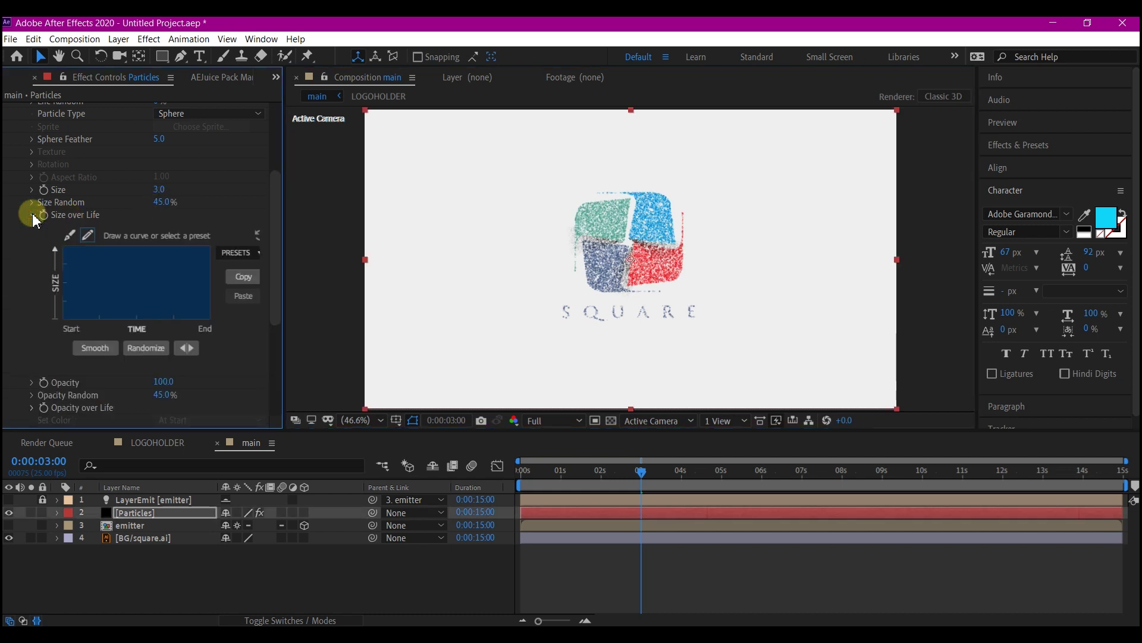
pyautogui.click(241, 252)
pyautogui.click(244, 287)
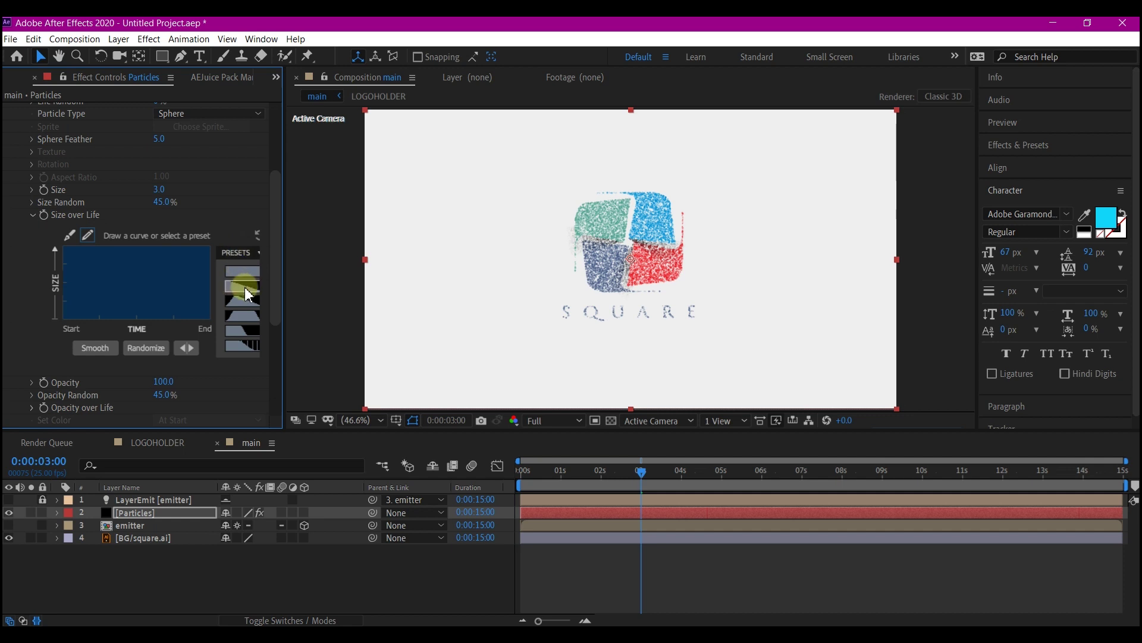
pyautogui.click(32, 215)
pyautogui.click(185, 314)
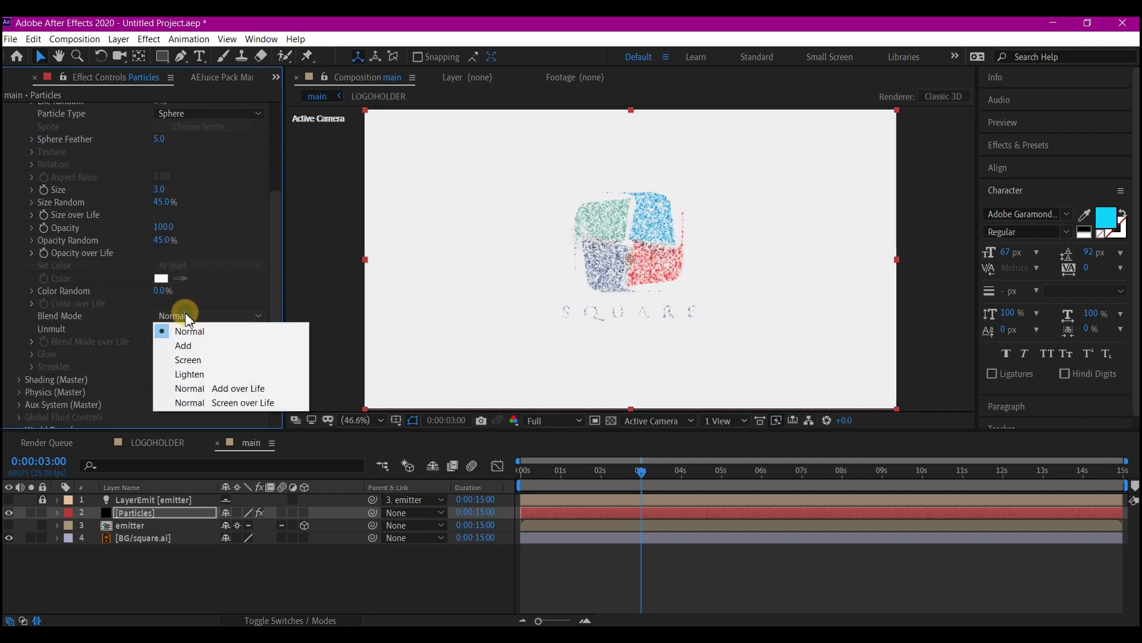
pyautogui.click(190, 361)
# - Set Physics Air Wind Y to -250
pyautogui.scroll(4, 33, 158)
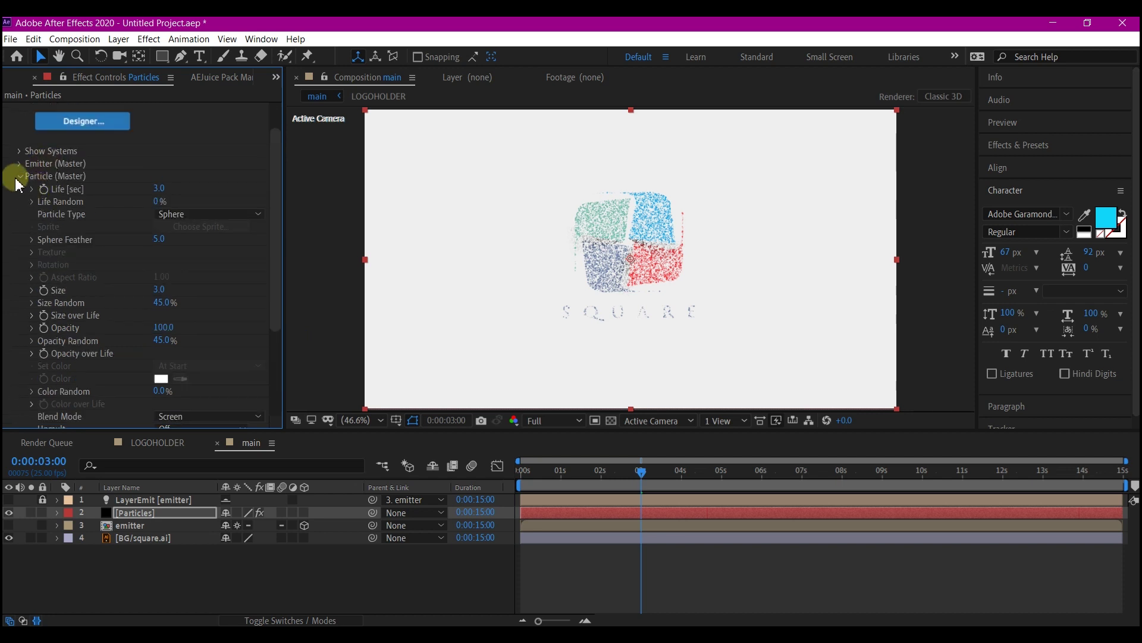
pyautogui.click(19, 177)
pyautogui.click(19, 241)
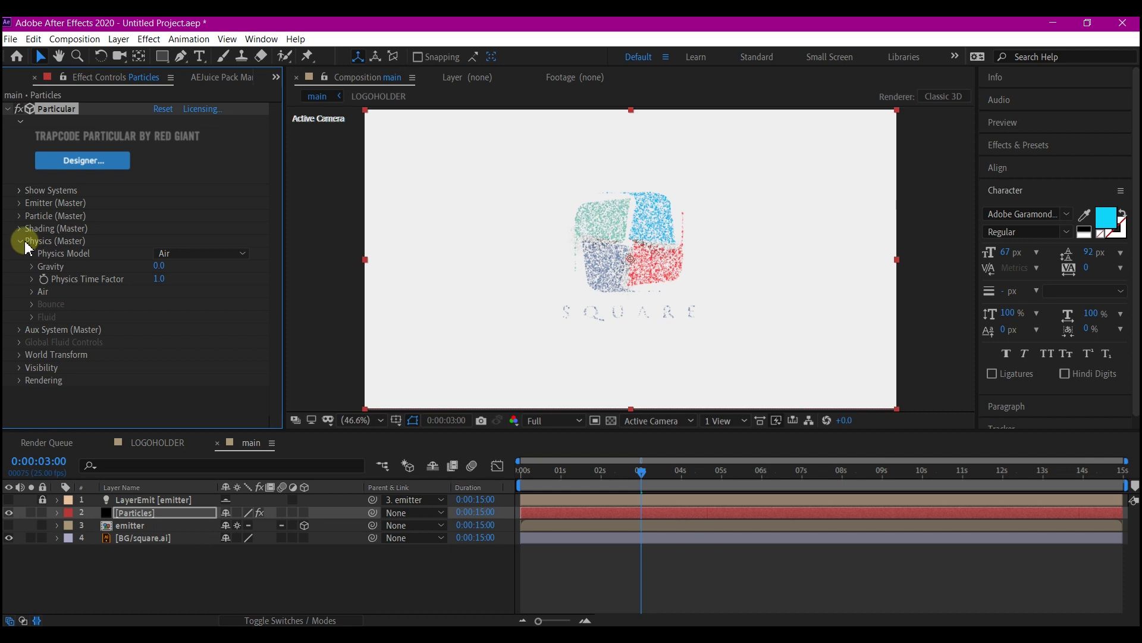
pyautogui.click(32, 291)
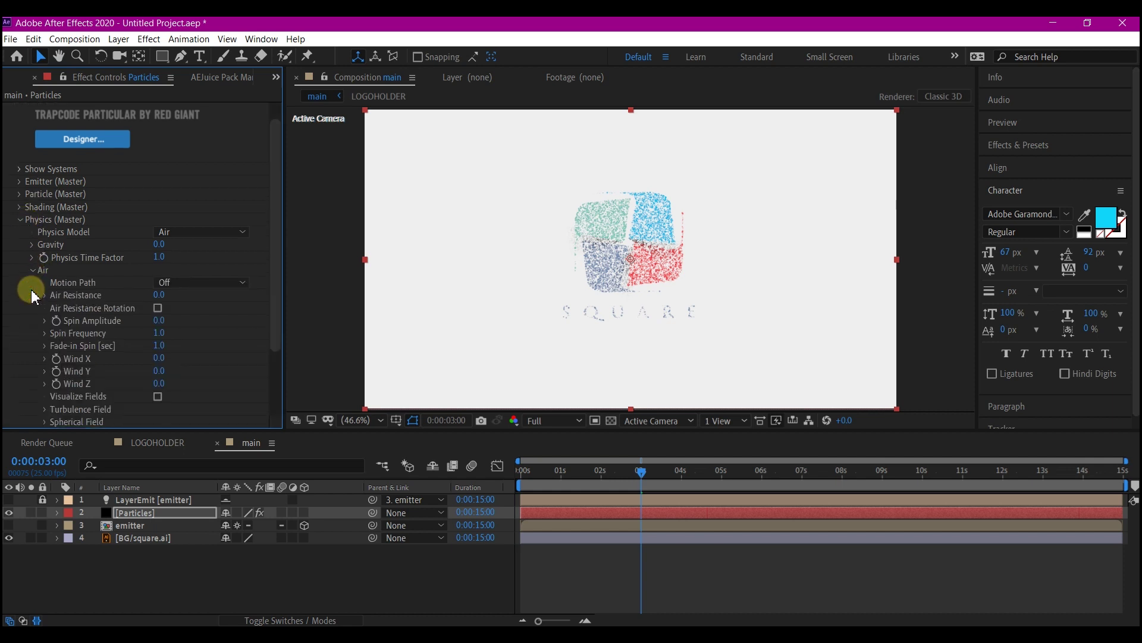
pyautogui.scroll(-1, 36, 310)
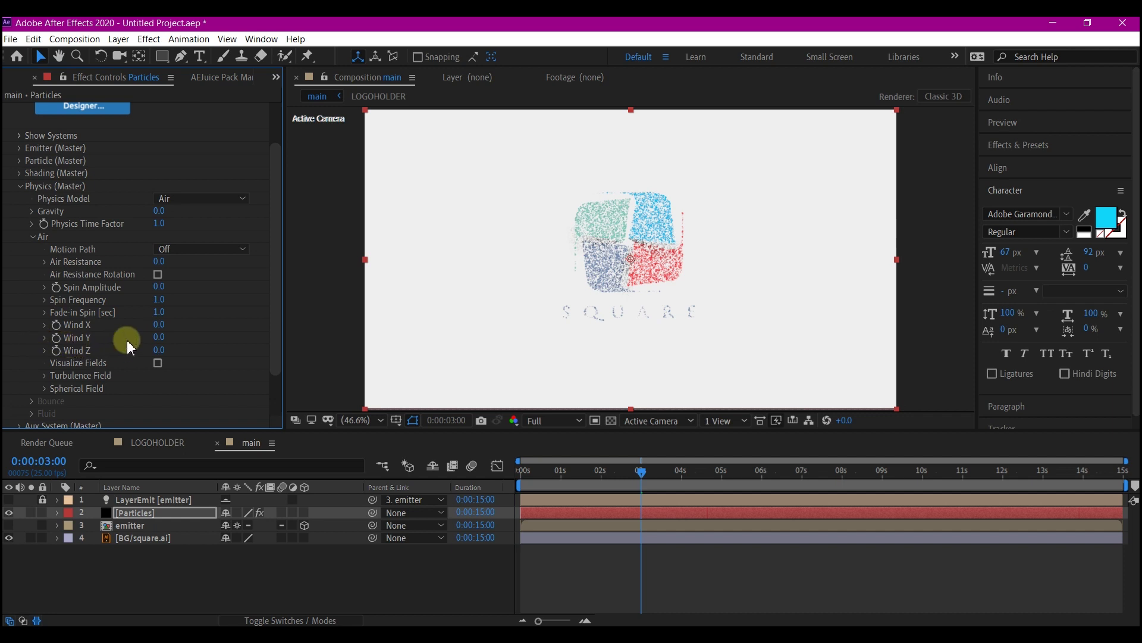
pyautogui.click(159, 337)
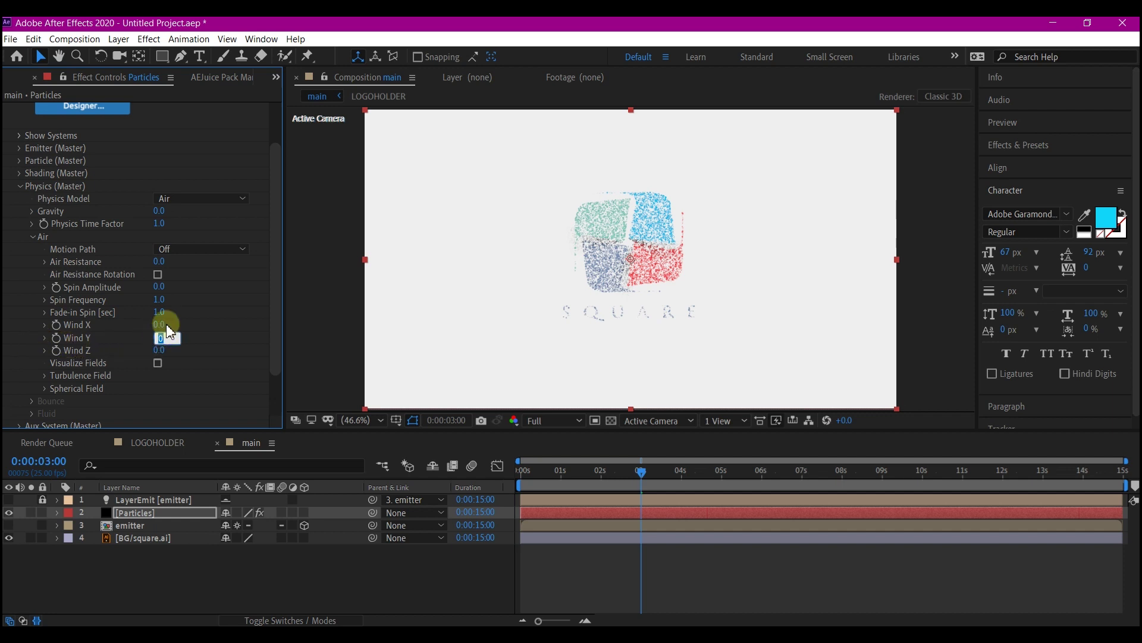
pyautogui.write('-250')
pyautogui.press('Return')
# - Set Turbulence Field Affect Size to 5 and Affect Position to 100
pyautogui.scroll(-1, 47, 364)
pyautogui.click(46, 354)
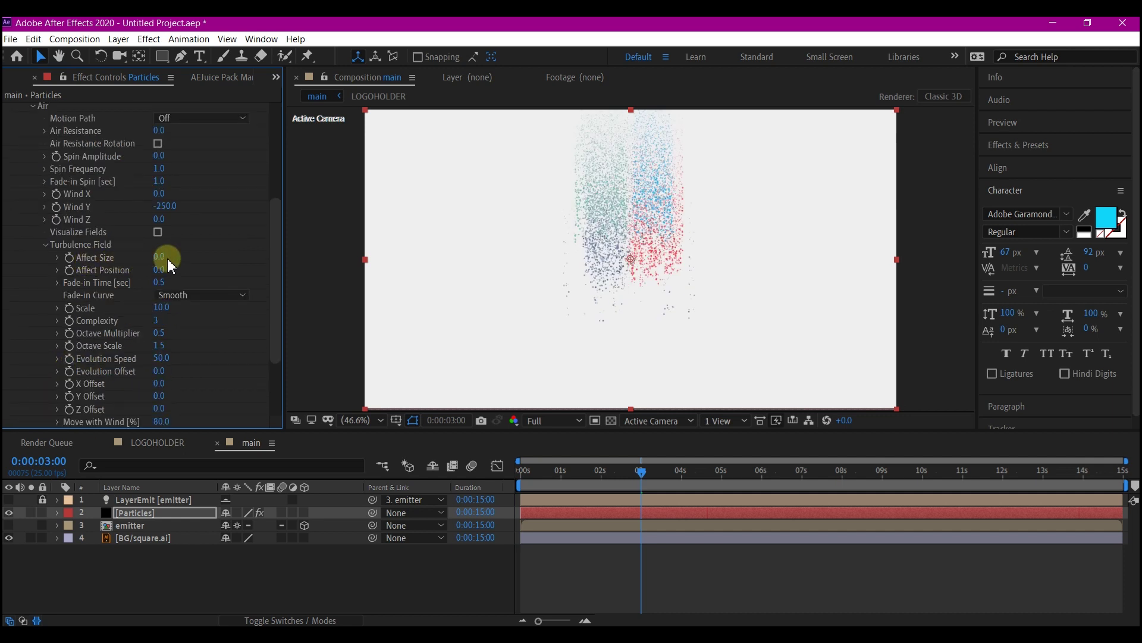
pyautogui.press('Return')
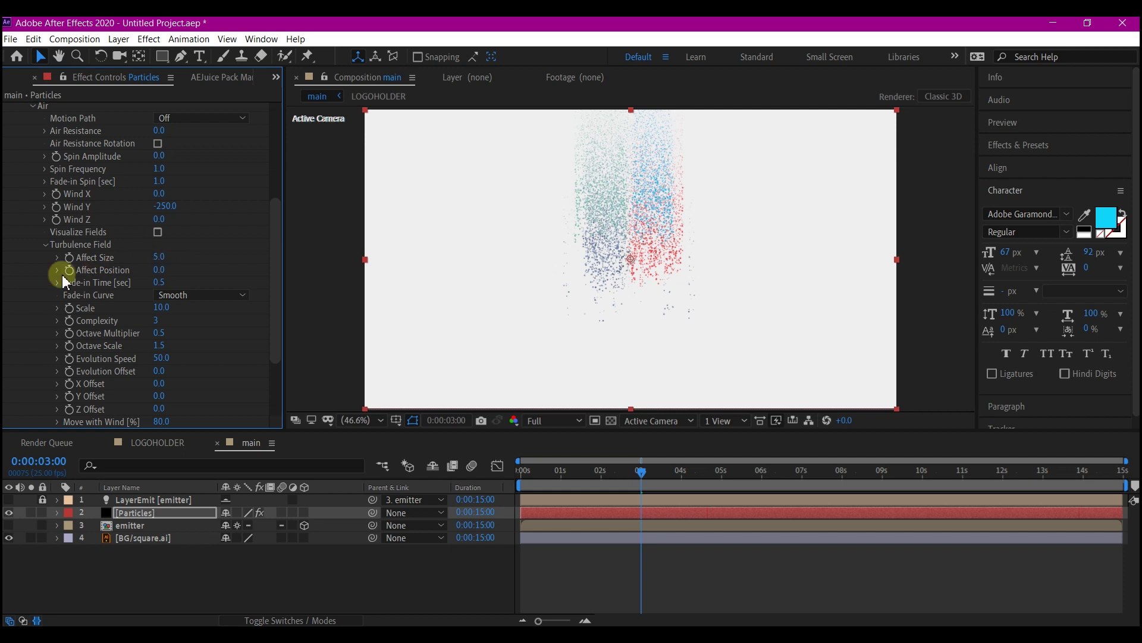
pyautogui.click(159, 269)
pyautogui.write('100')
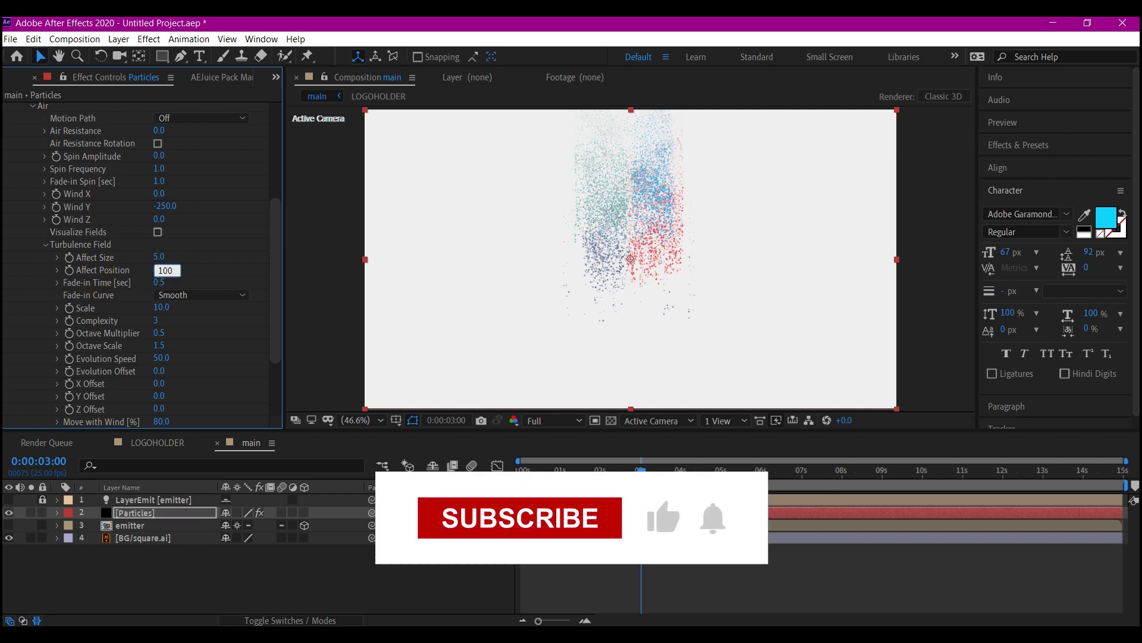
pyautogui.press('Return')
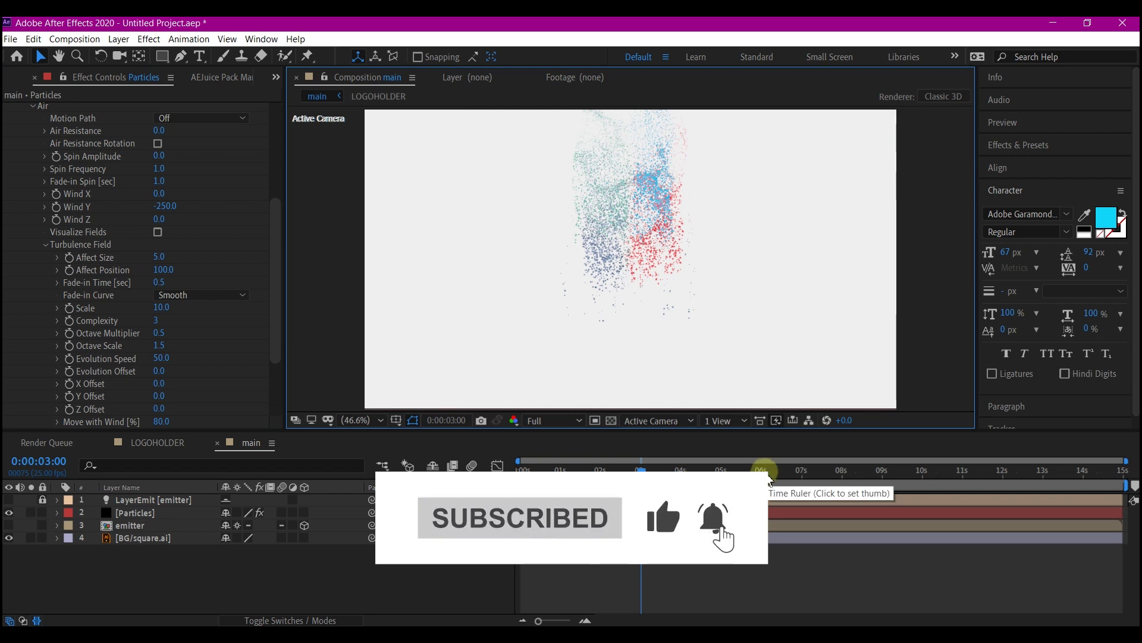
# - Set the current time to 6 seconds and return to the Particular settings
pyautogui.click(765, 470)
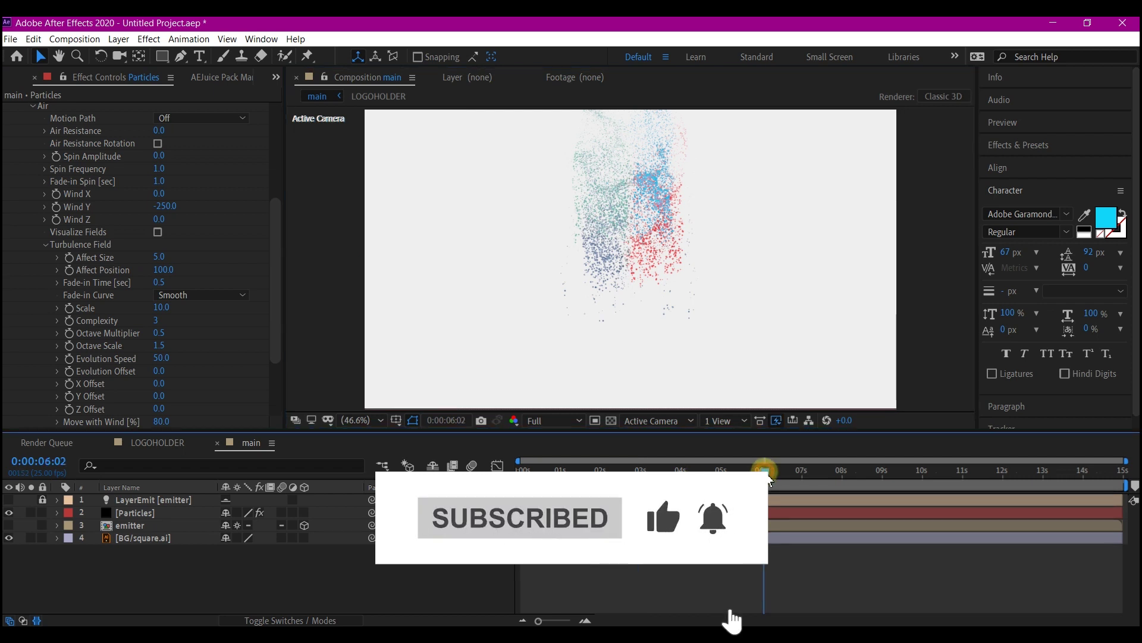
pyautogui.click(762, 470)
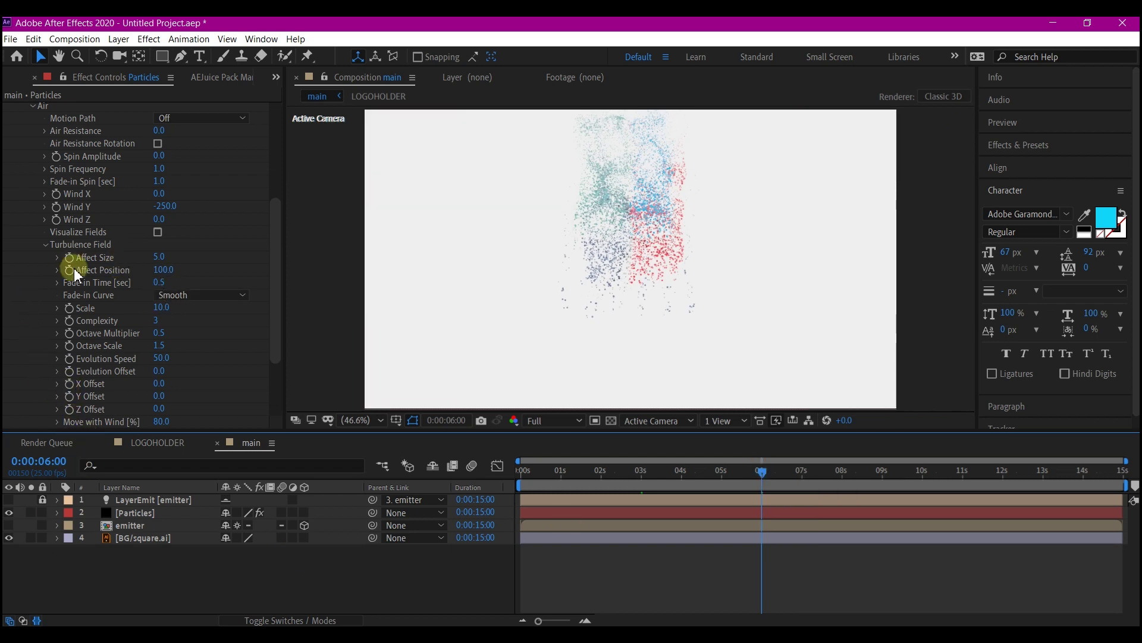
pyautogui.click(60, 212)
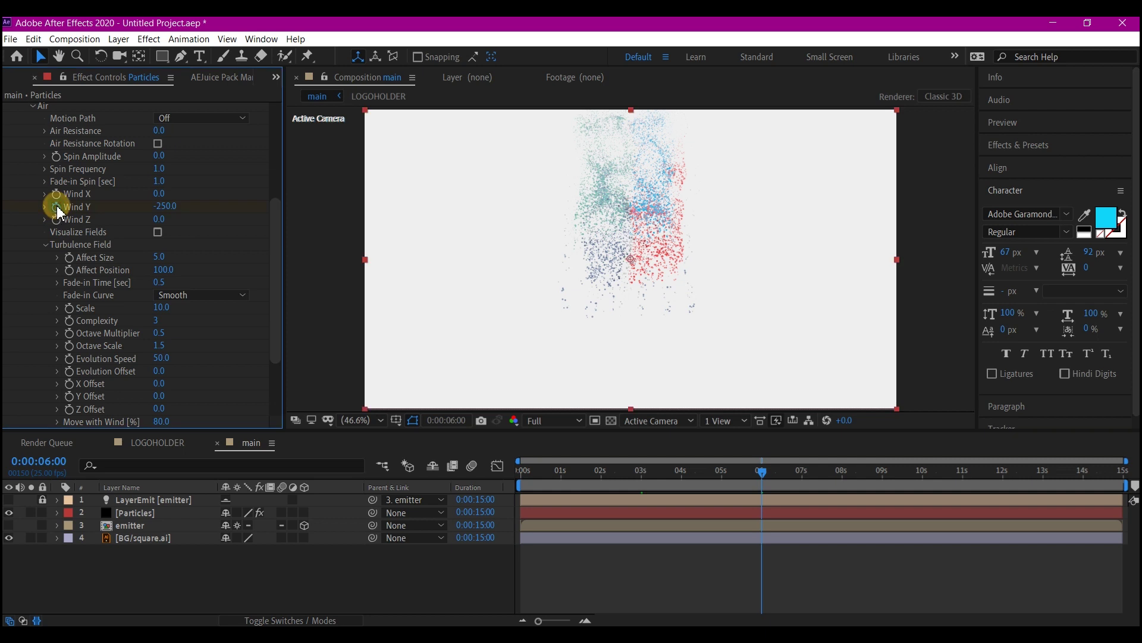
pyautogui.scroll(10, 26, 204)
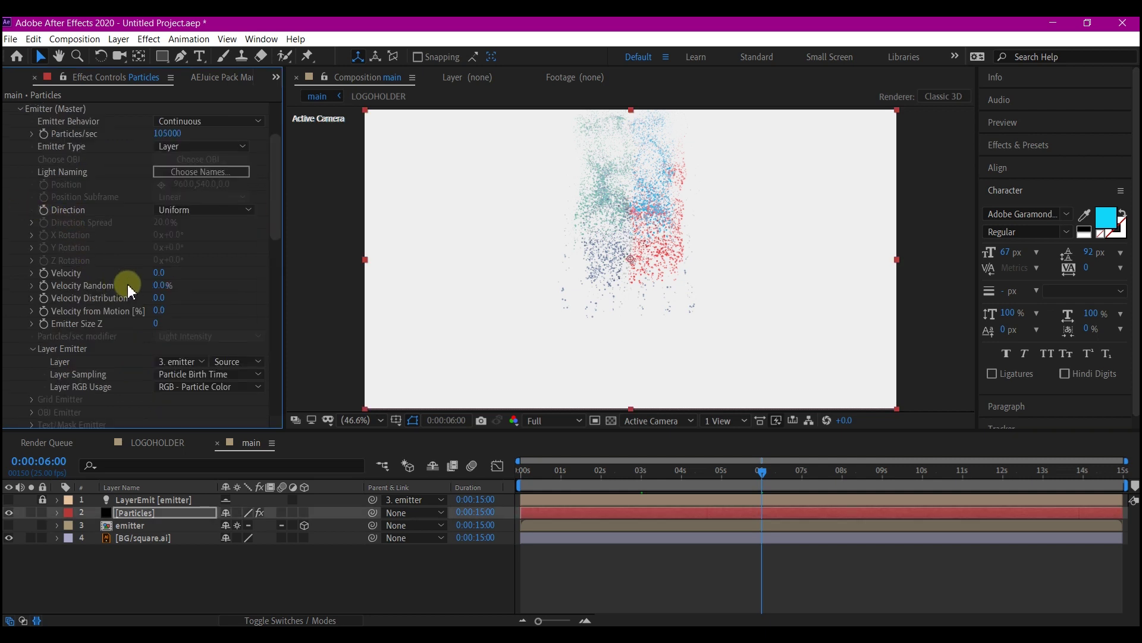
pyautogui.scroll(1, 18, 145)
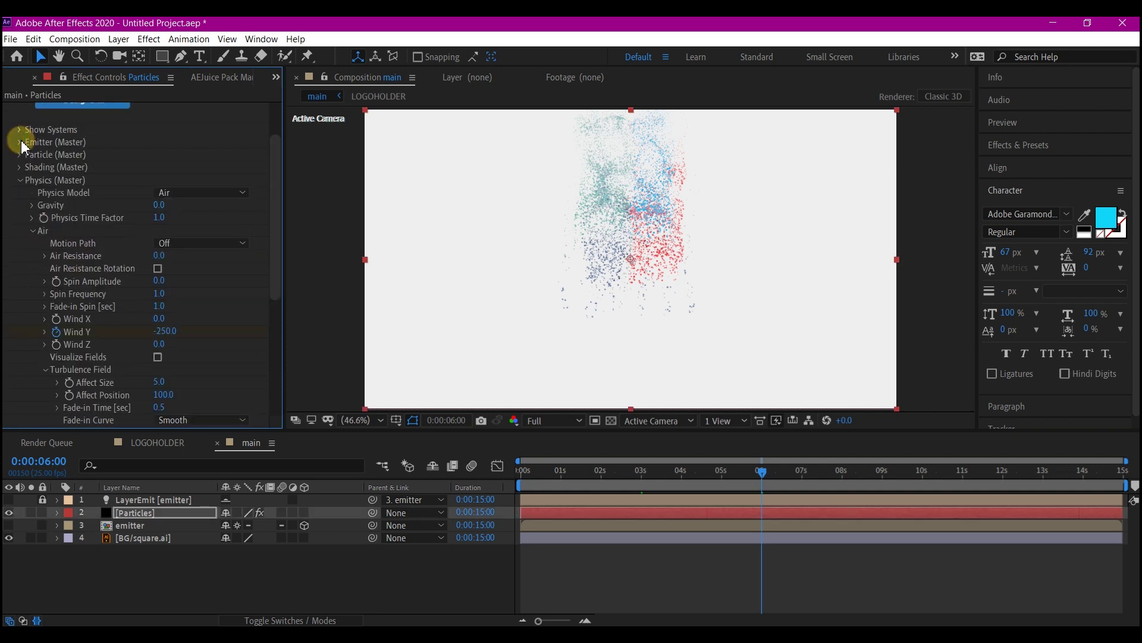
pyautogui.click(19, 142)
# - Reopen Emitter (Master) and, at 8 seconds, begin editing Particles/sec
pyautogui.click(20, 154)
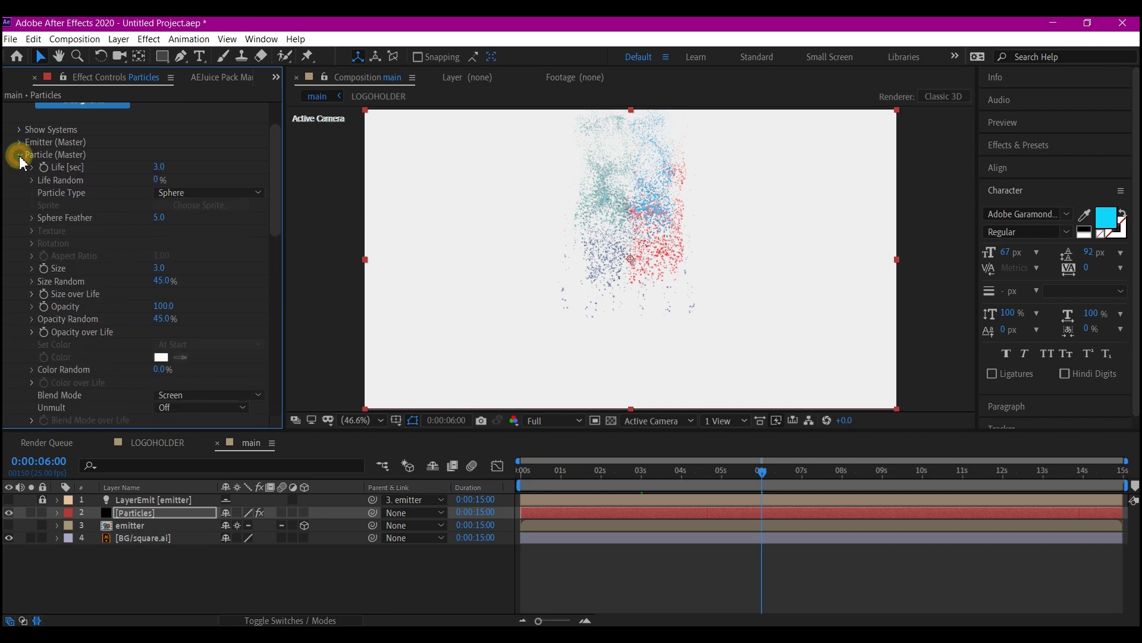
pyautogui.scroll(-1, 19, 156)
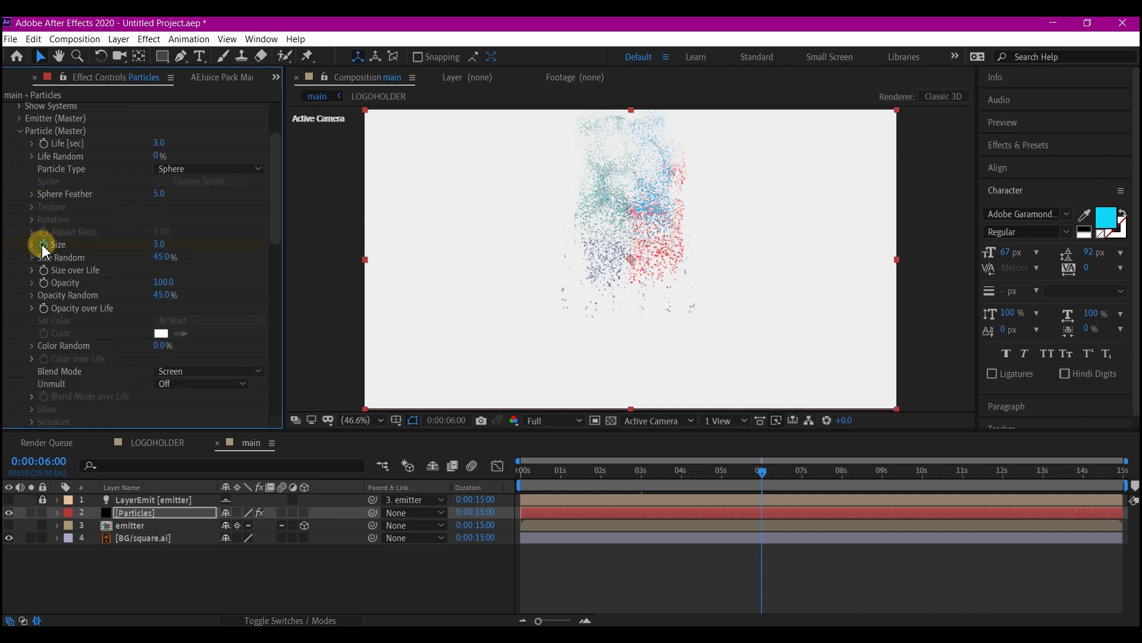
pyautogui.scroll(3, 42, 250)
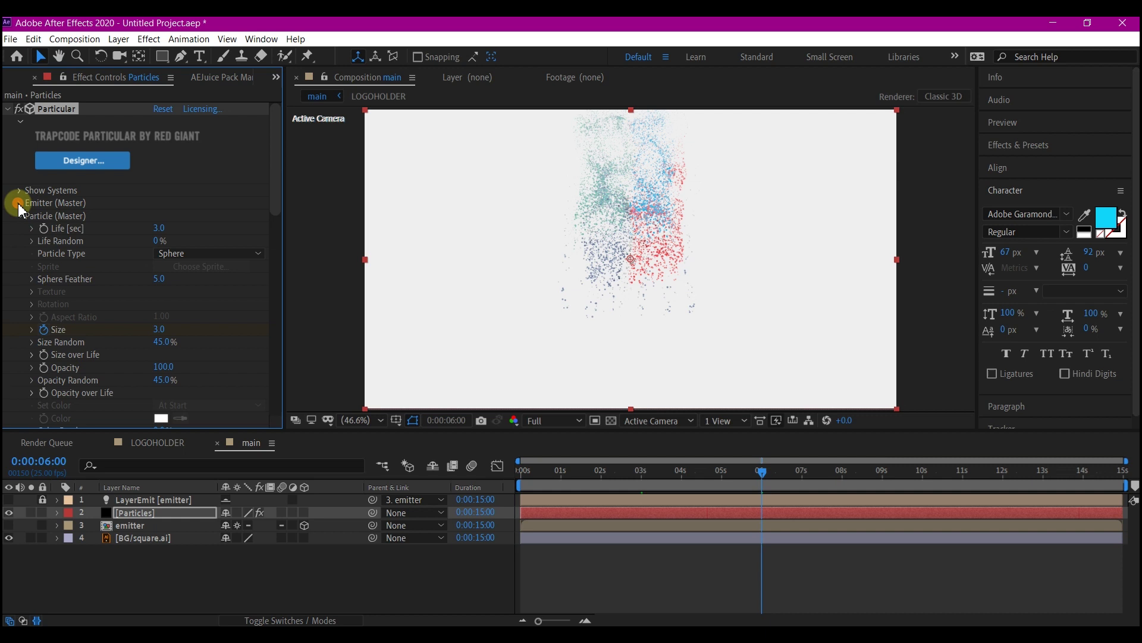
pyautogui.click(19, 203)
pyautogui.scroll(-3, 20, 205)
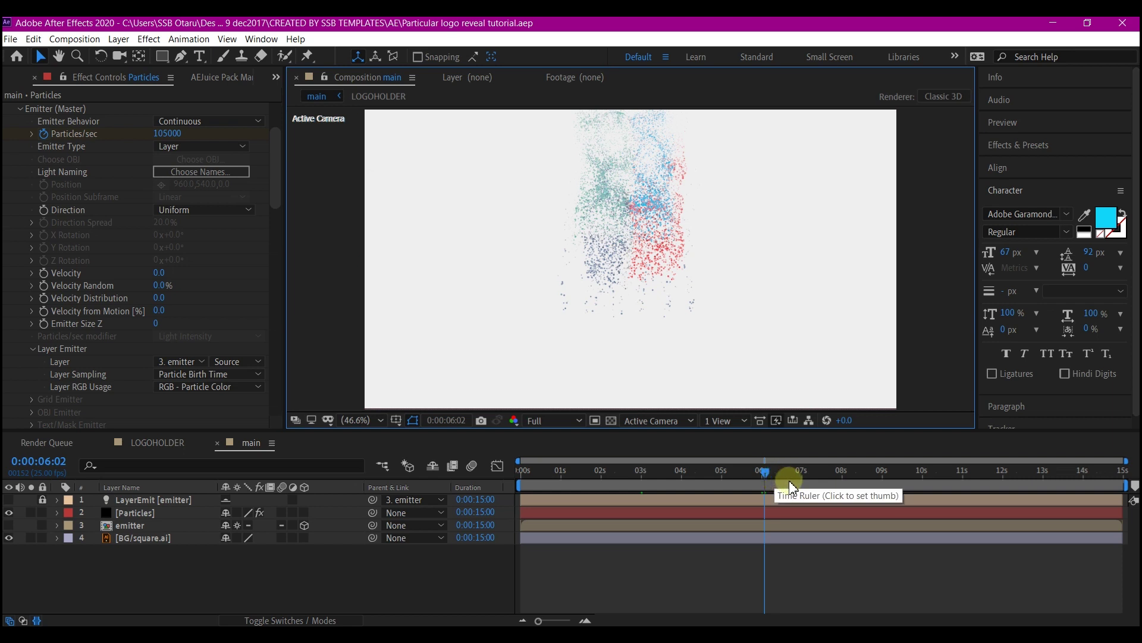
pyautogui.click(842, 474)
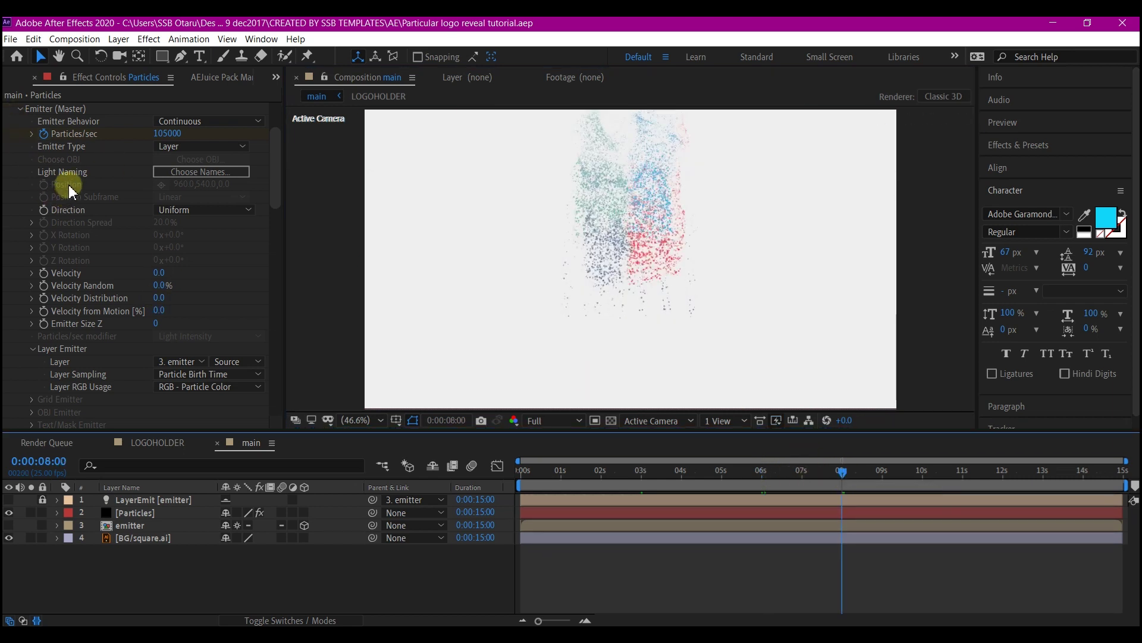
pyautogui.click(167, 133)
# - Set Particles/sec to 0 at 8 seconds and keyframe it
pyautogui.write('0')
pyautogui.press('Return')
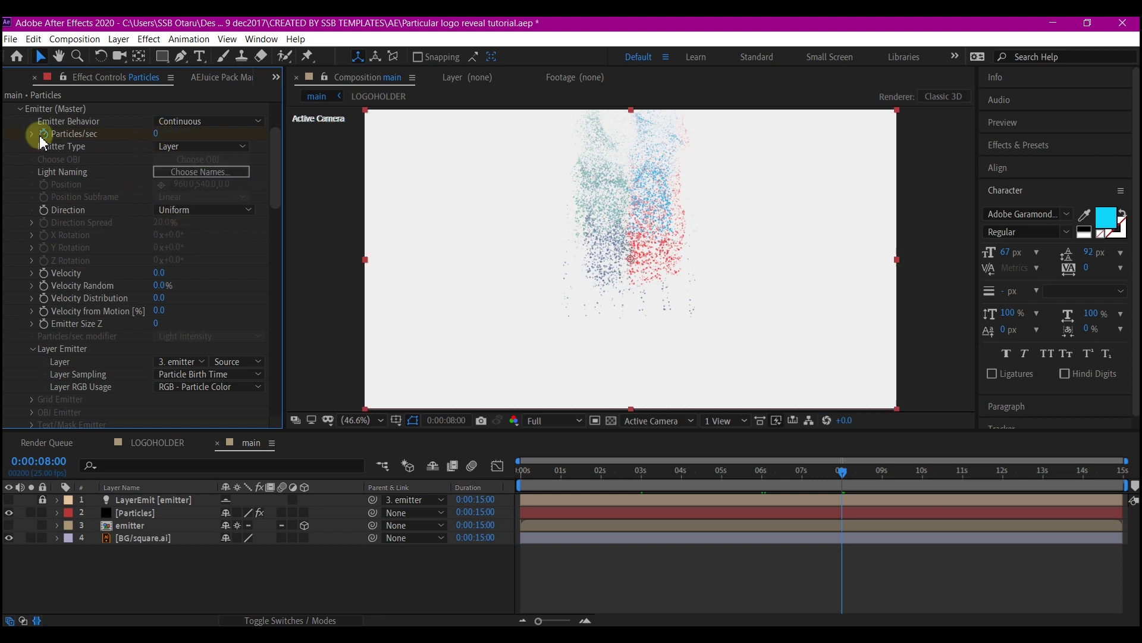
pyautogui.click(42, 134)
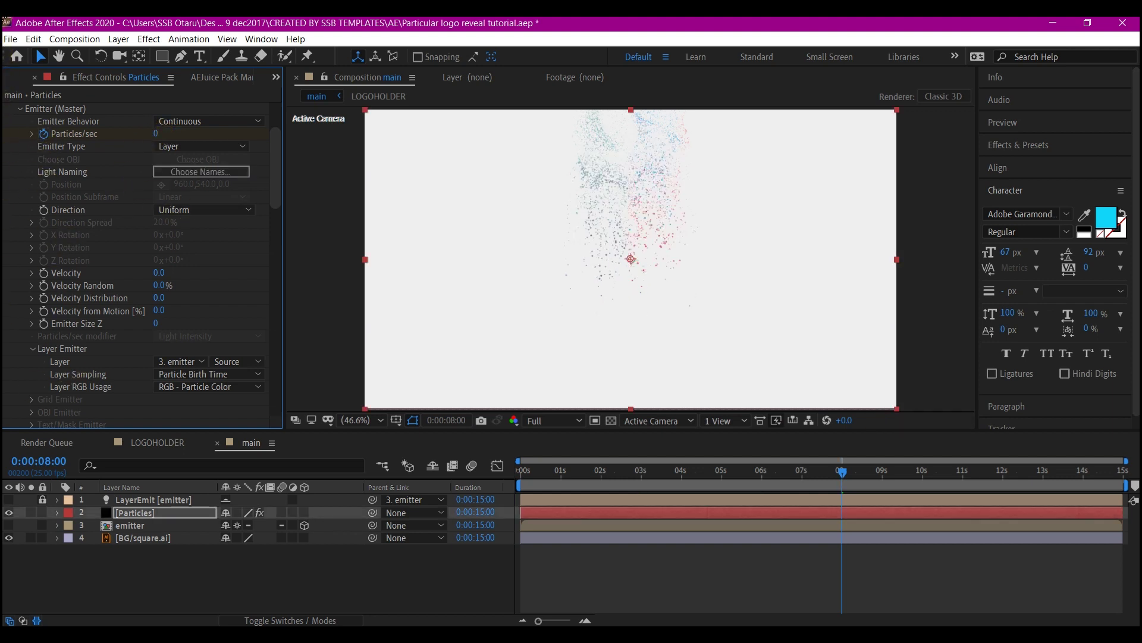
# - At 4 seconds, set particle Size to 6 and Wind Y to 0
pyautogui.click(681, 471)
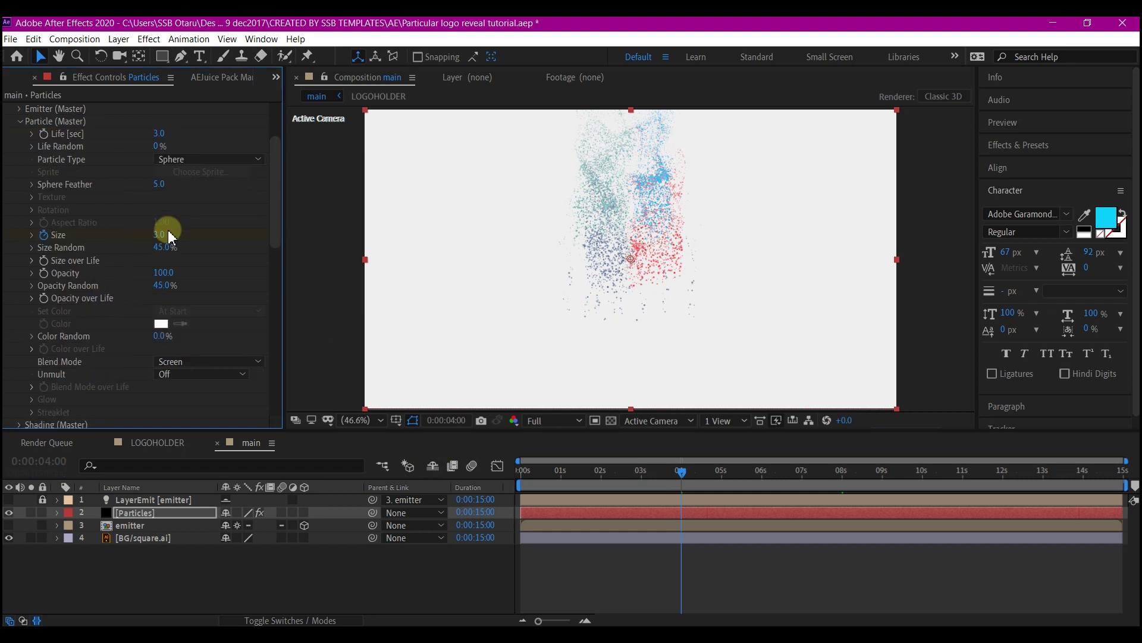
pyautogui.click(158, 232)
pyautogui.write('6')
pyautogui.press('Return')
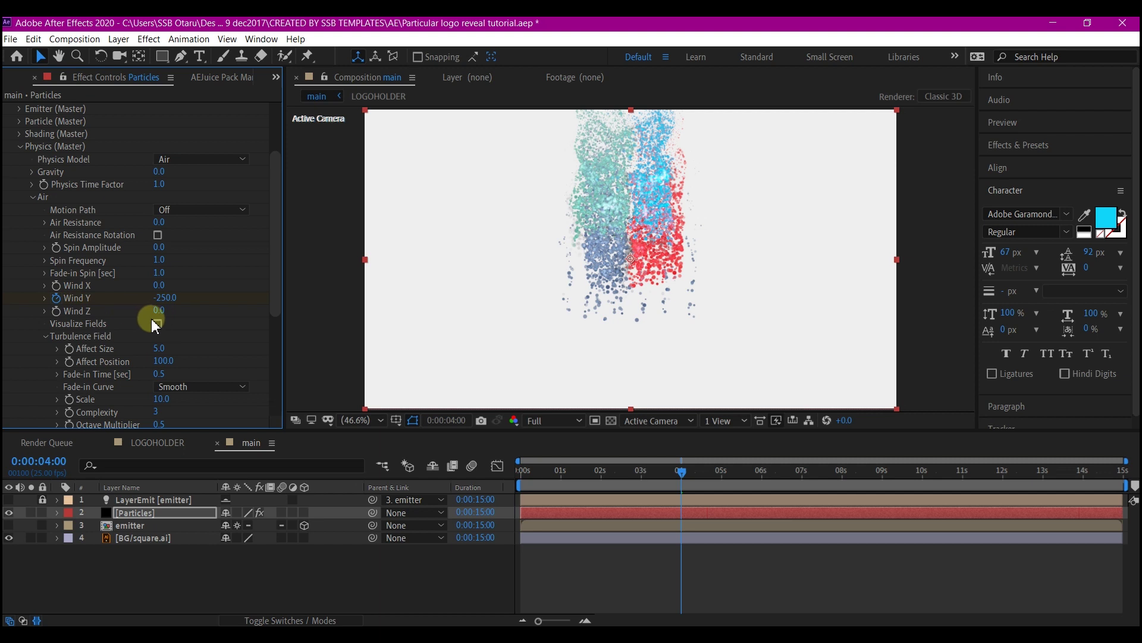
pyautogui.click(165, 297)
pyautogui.write('0')
pyautogui.click(641, 481)
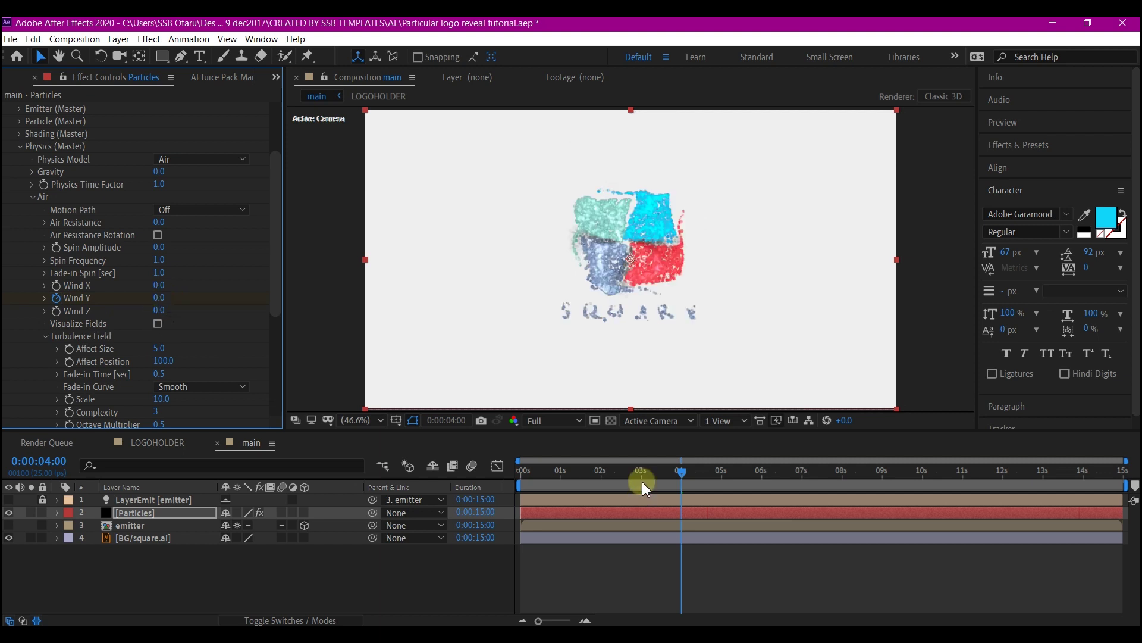
# - At 2 seconds, set turbulence Affect Size and Affect Position to 0
pyautogui.click(724, 473)
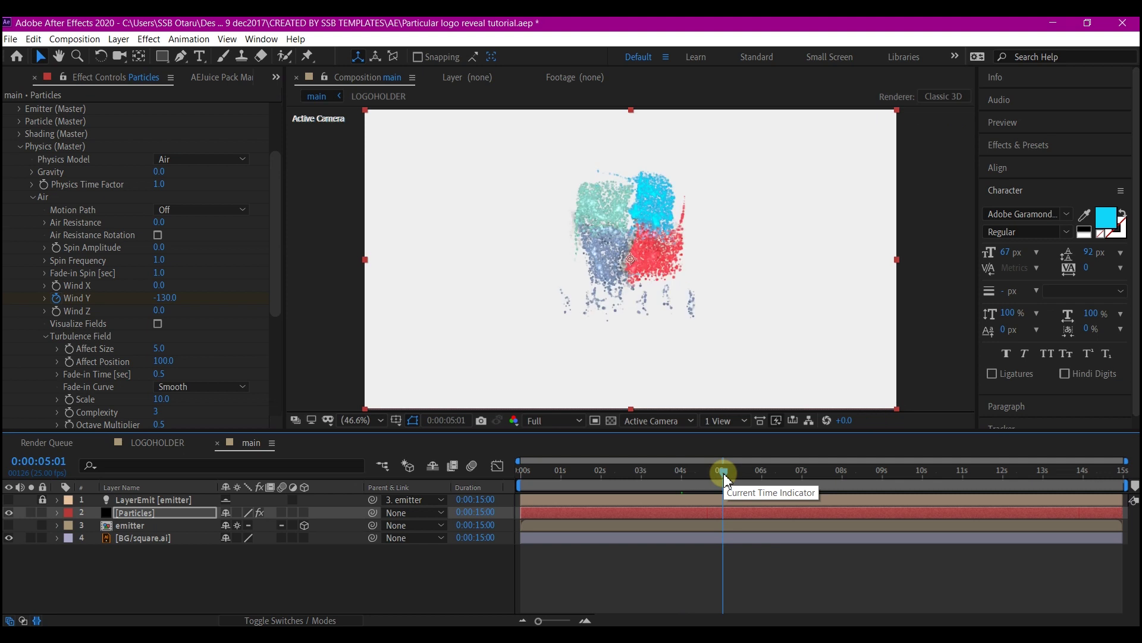
pyautogui.click(70, 351)
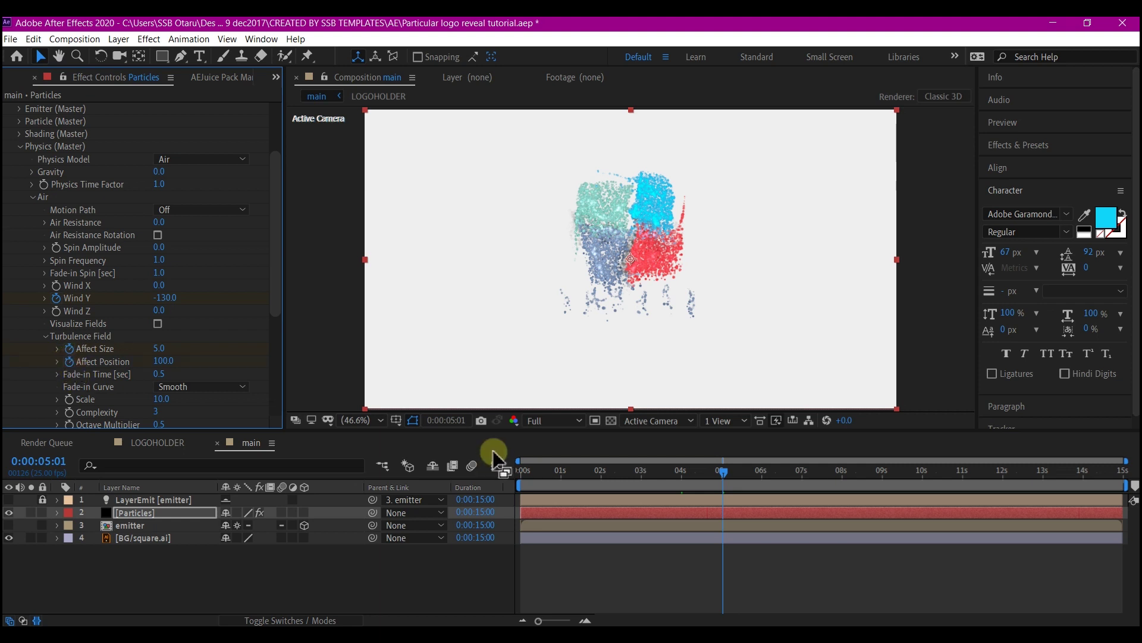
pyautogui.click(601, 474)
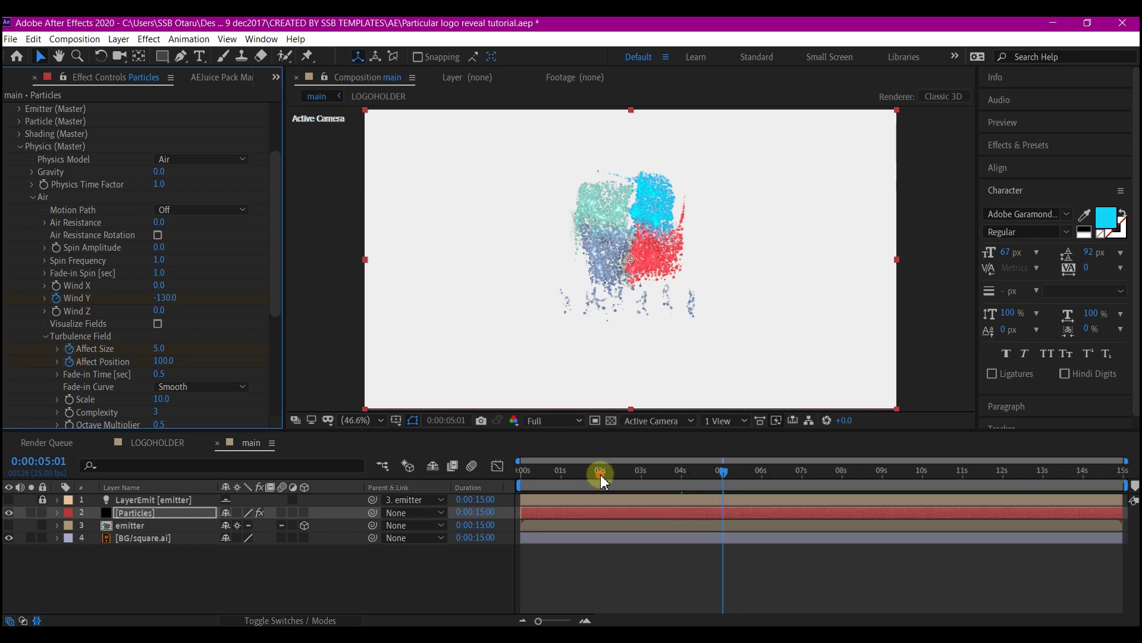
pyautogui.click(161, 350)
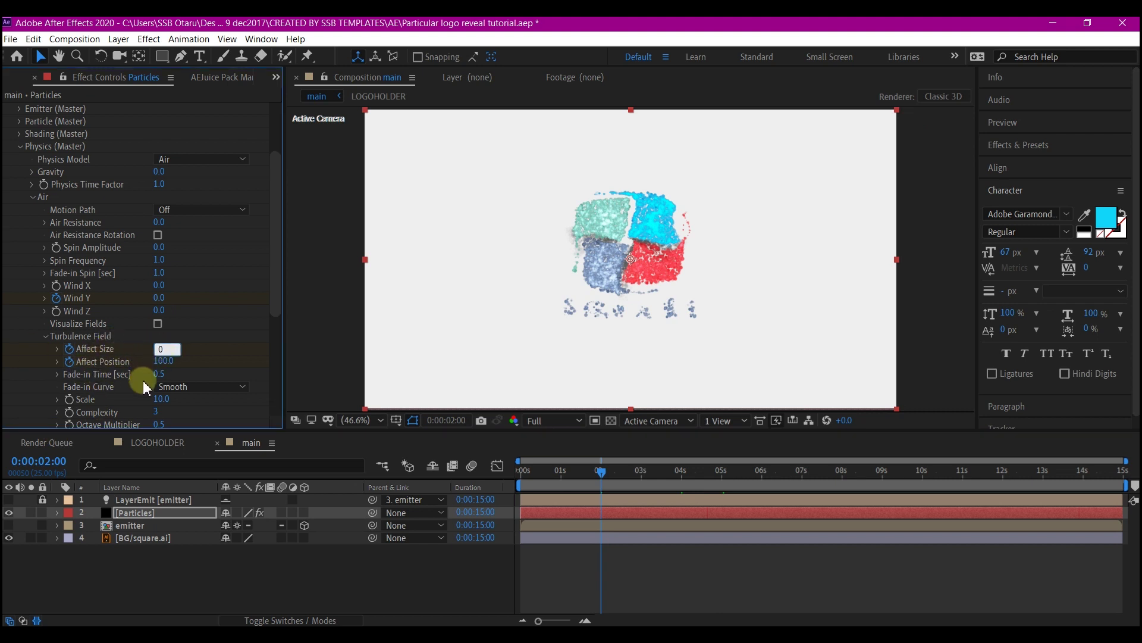
pyautogui.click(161, 361)
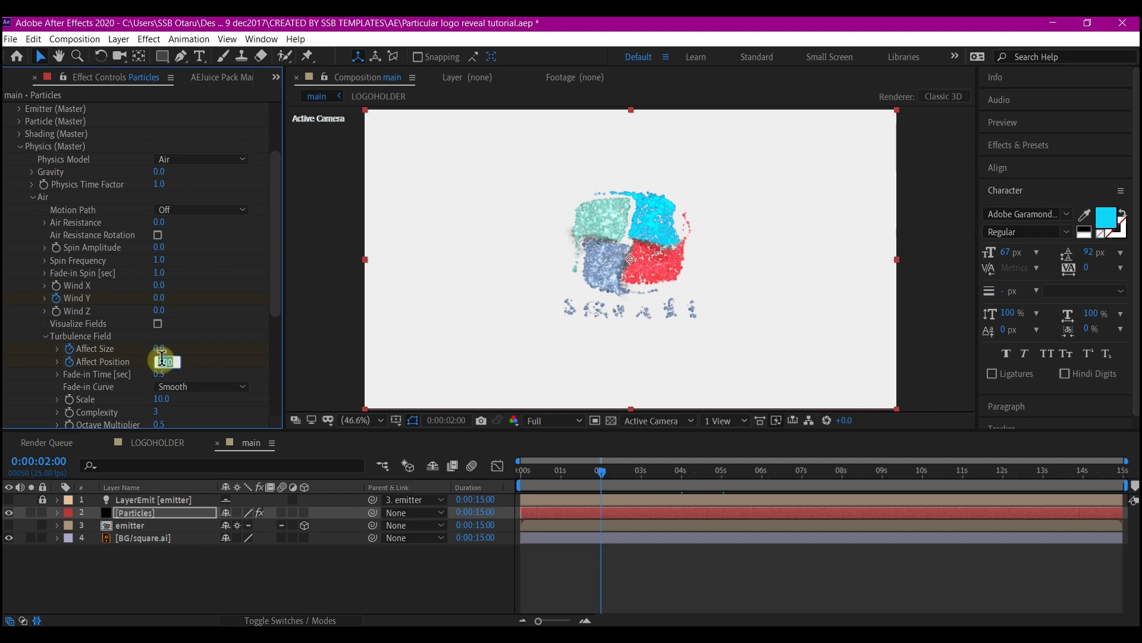
# - Set Turbulence Affect Position to 0, then preview from the start and stop at 0:00:11:11
pyautogui.write('0')
pyautogui.press('Return')
pyautogui.click(515, 474)
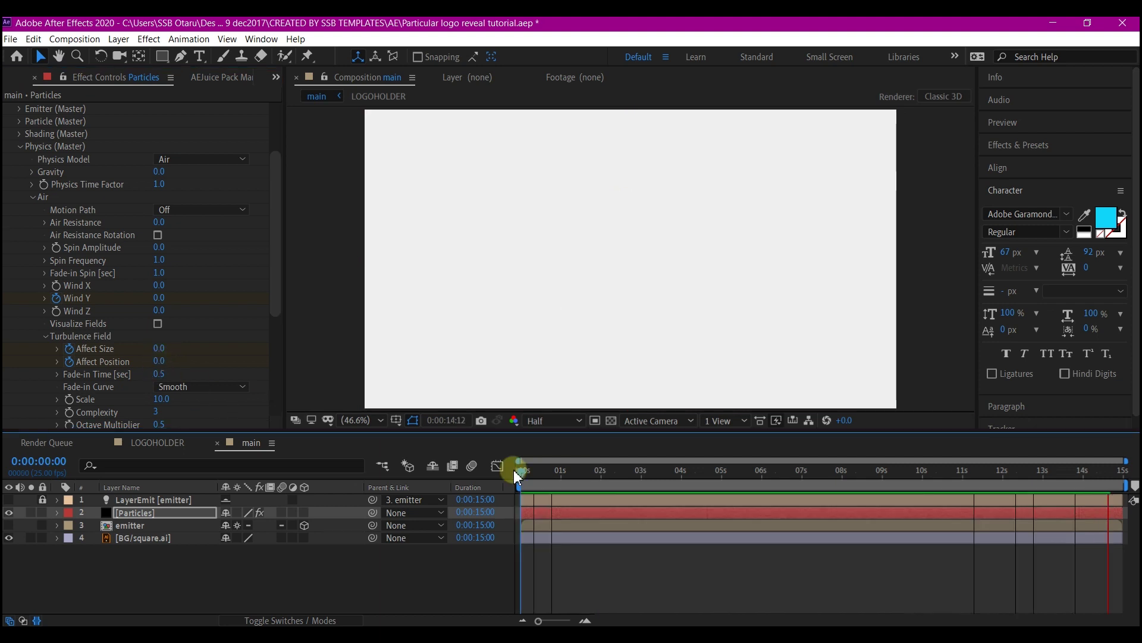
pyautogui.press('space')
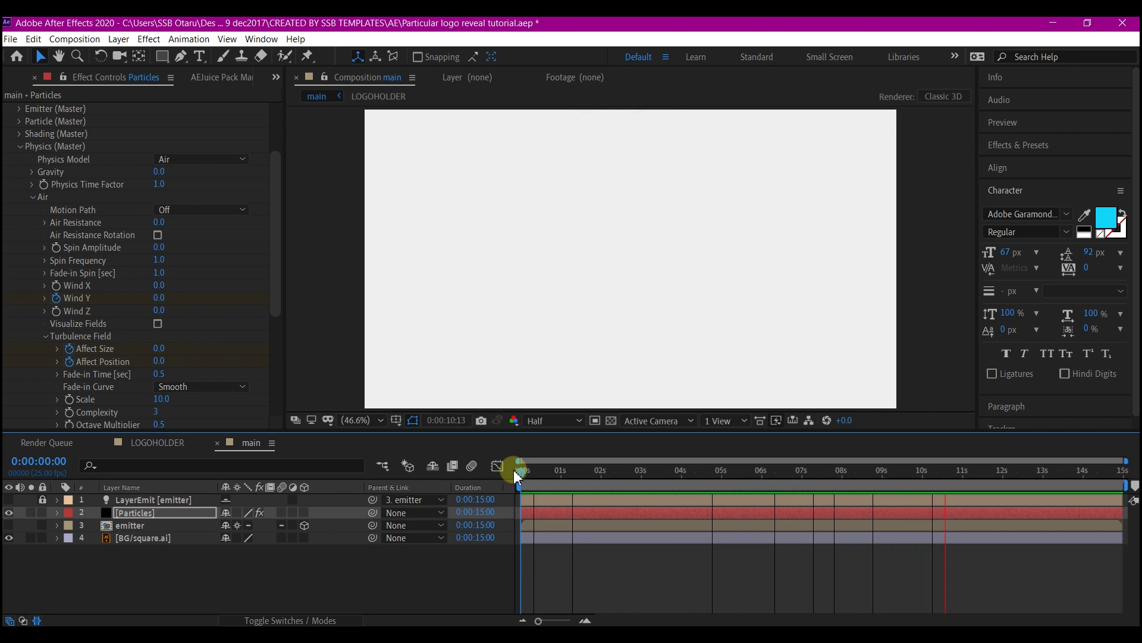
pyautogui.press('space')
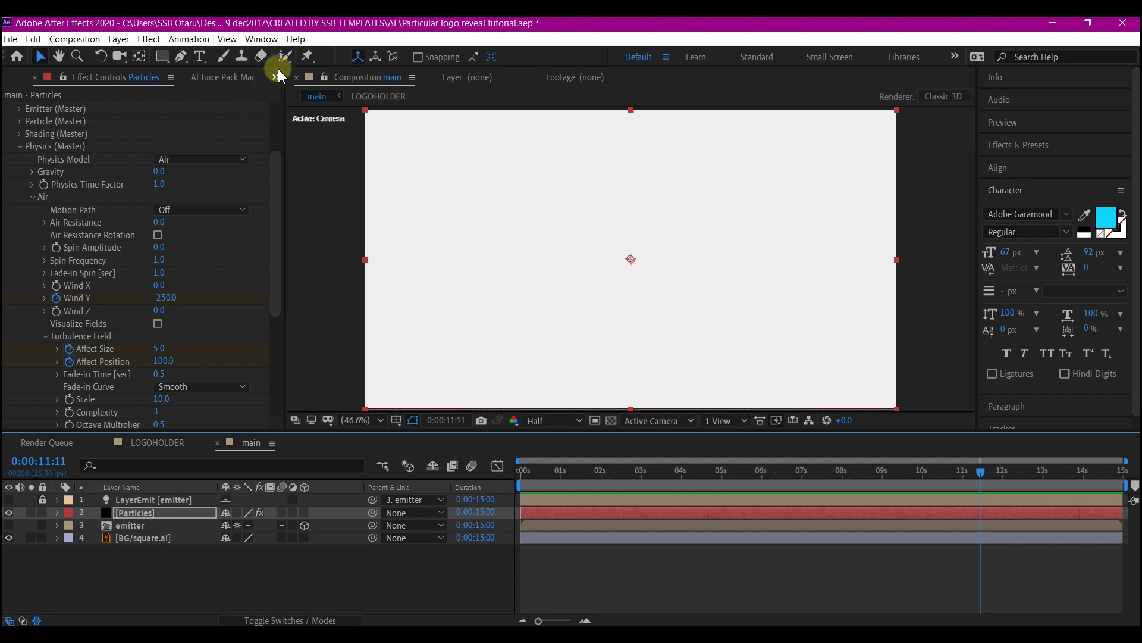
# - Add the LOGOHOLDER comp to the main timeline between Particles and emitter
pyautogui.click(275, 78)
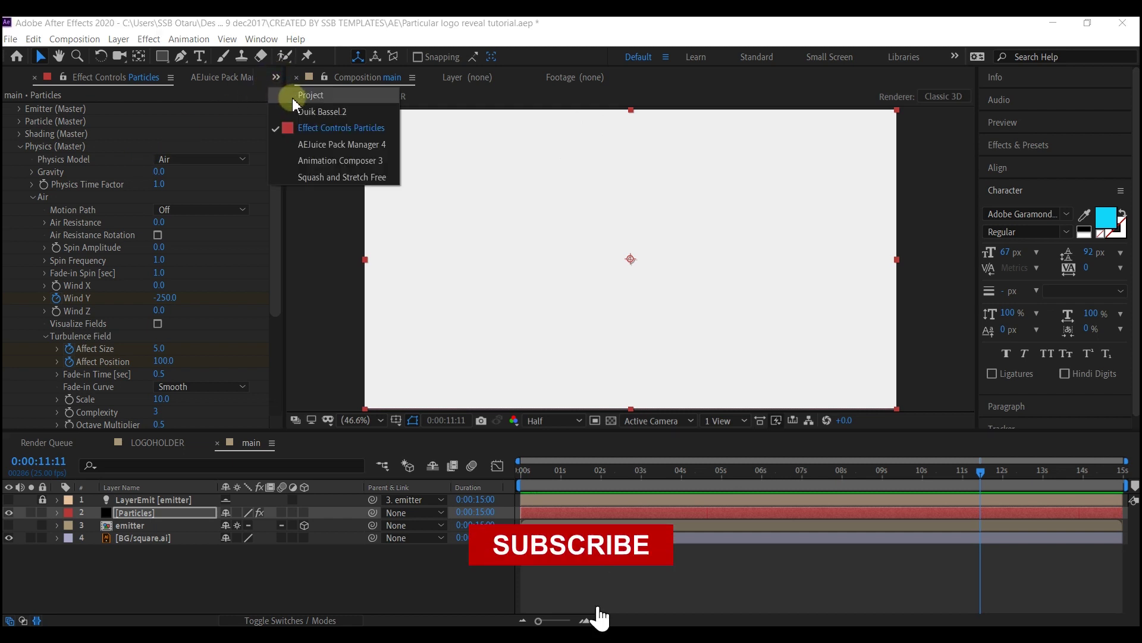
pyautogui.click(310, 96)
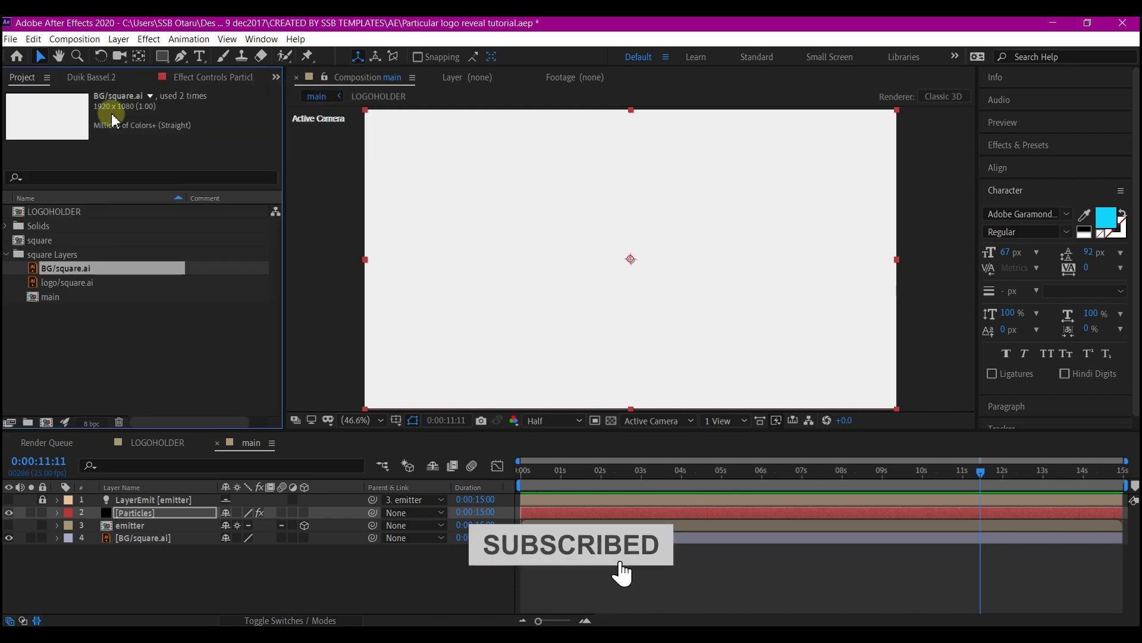
pyautogui.click(59, 269)
pyautogui.click(51, 212)
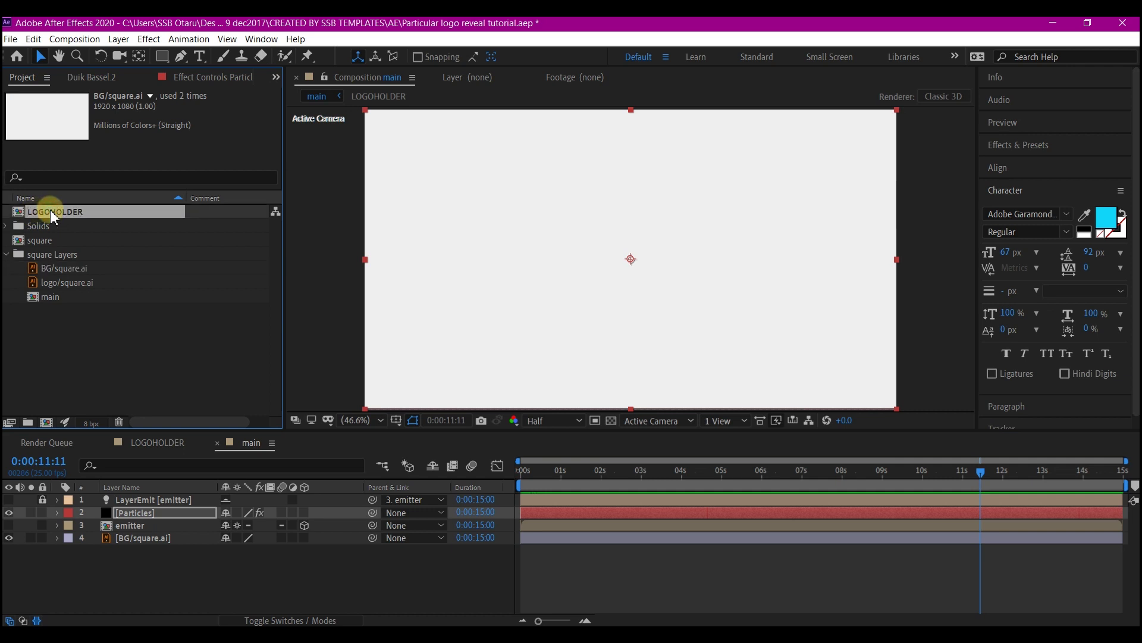
pyautogui.moveTo(52, 215); pyautogui.dragTo(140, 529)
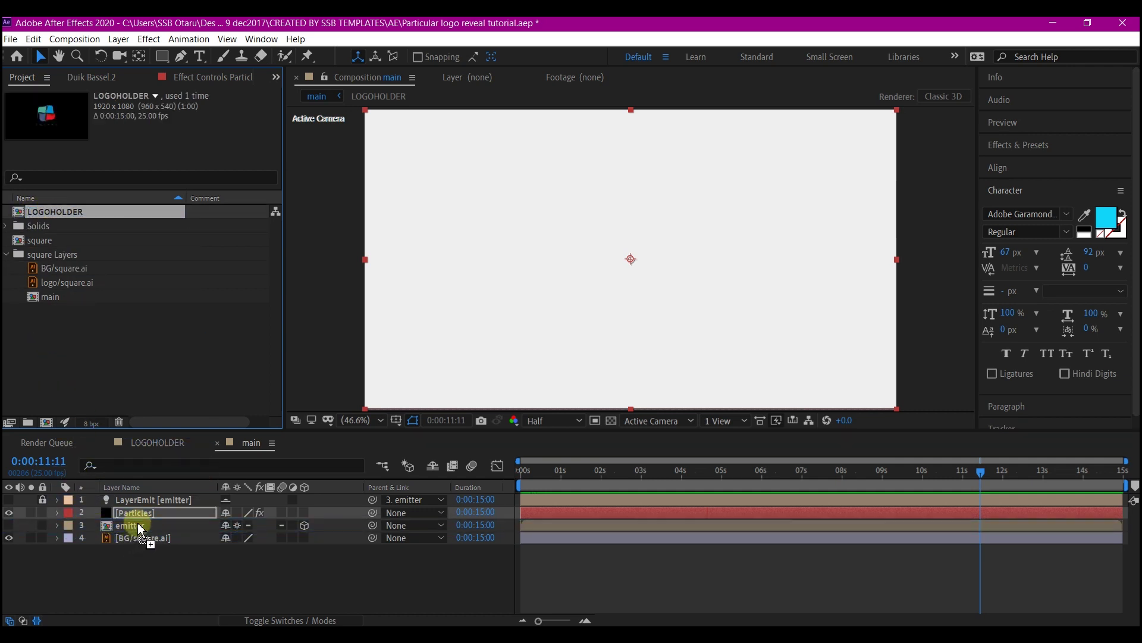
# - Keyframe LOGOHOLDER opacity at 100% at 0:00:01:04 and 0% at 0:00:00:15
pyautogui.click(567, 474)
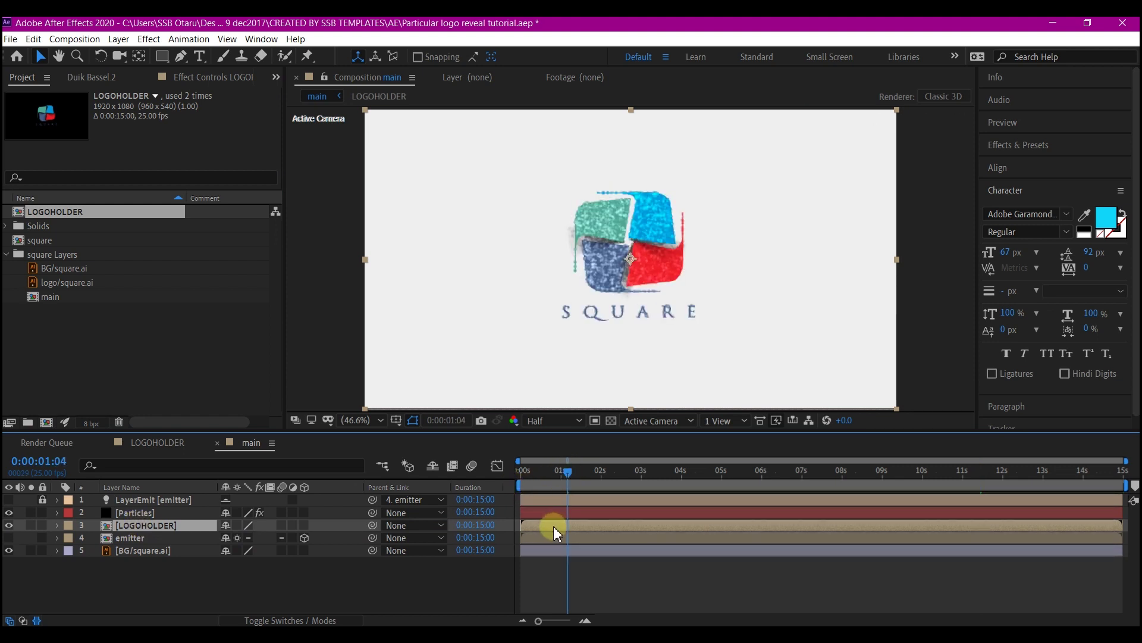
pyautogui.press('t')
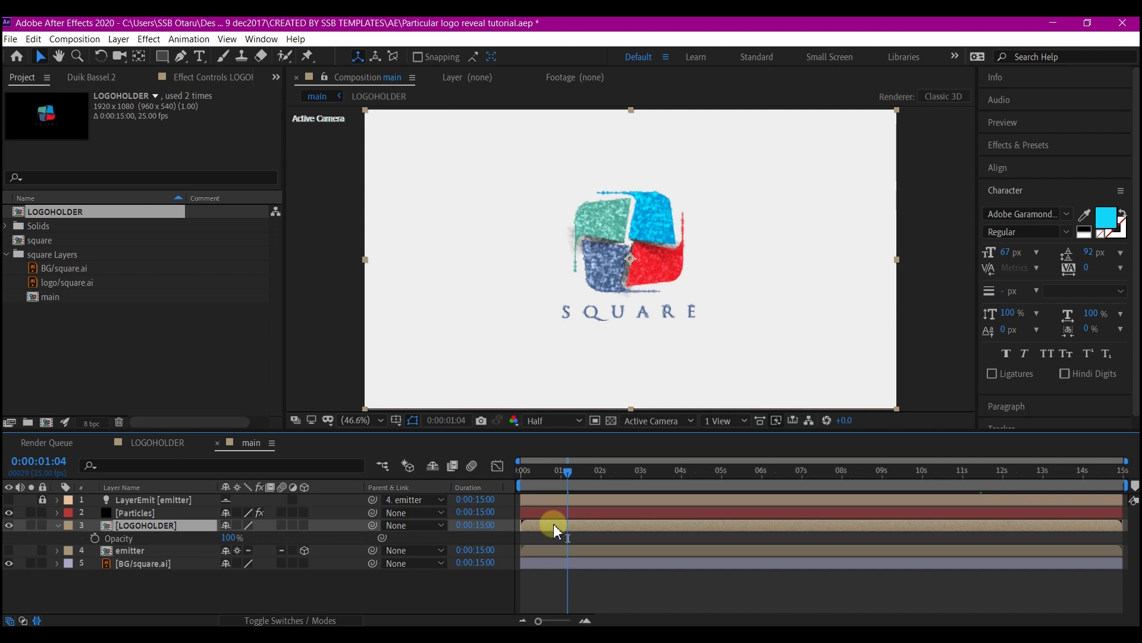
pyautogui.click(96, 539)
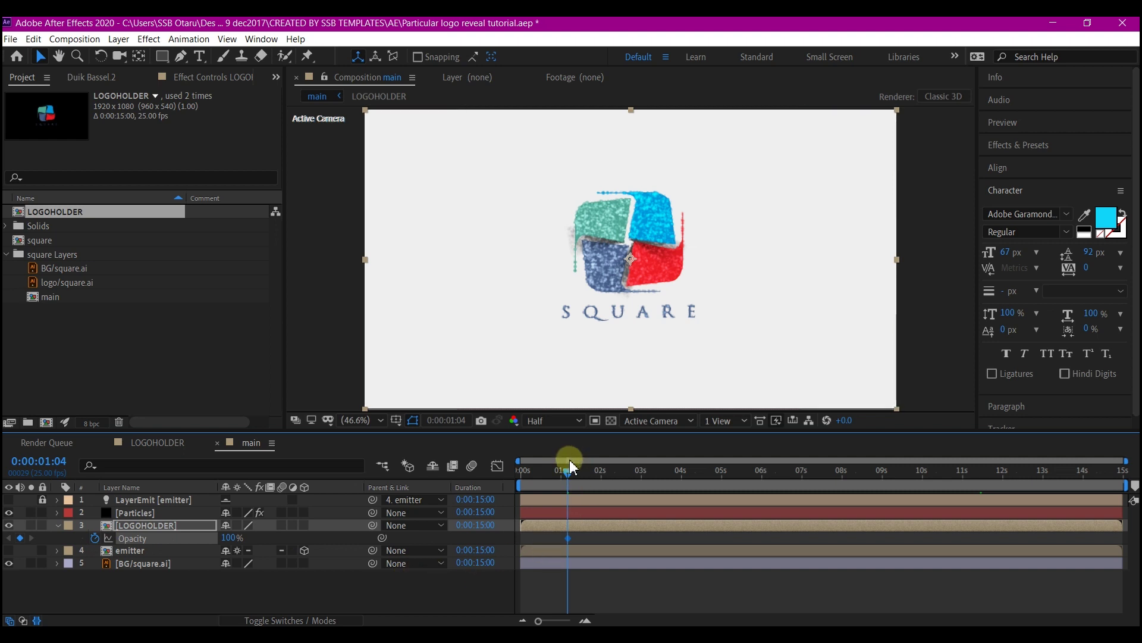
pyautogui.moveTo(570, 474); pyautogui.dragTo(548, 478)
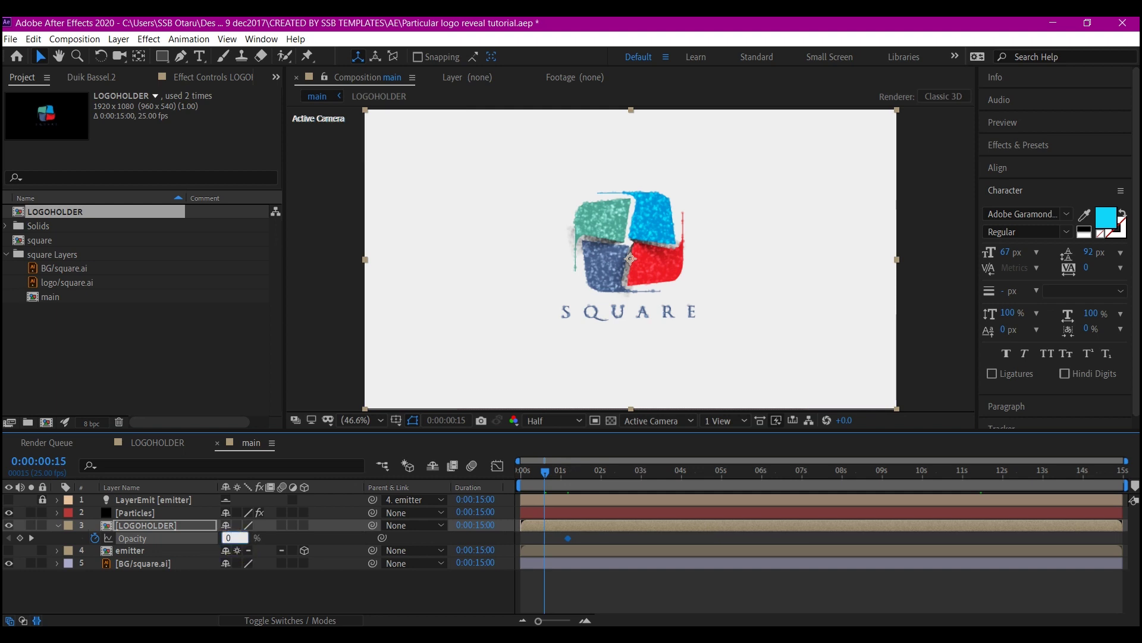
pyautogui.press('Return')
pyautogui.click(562, 473)
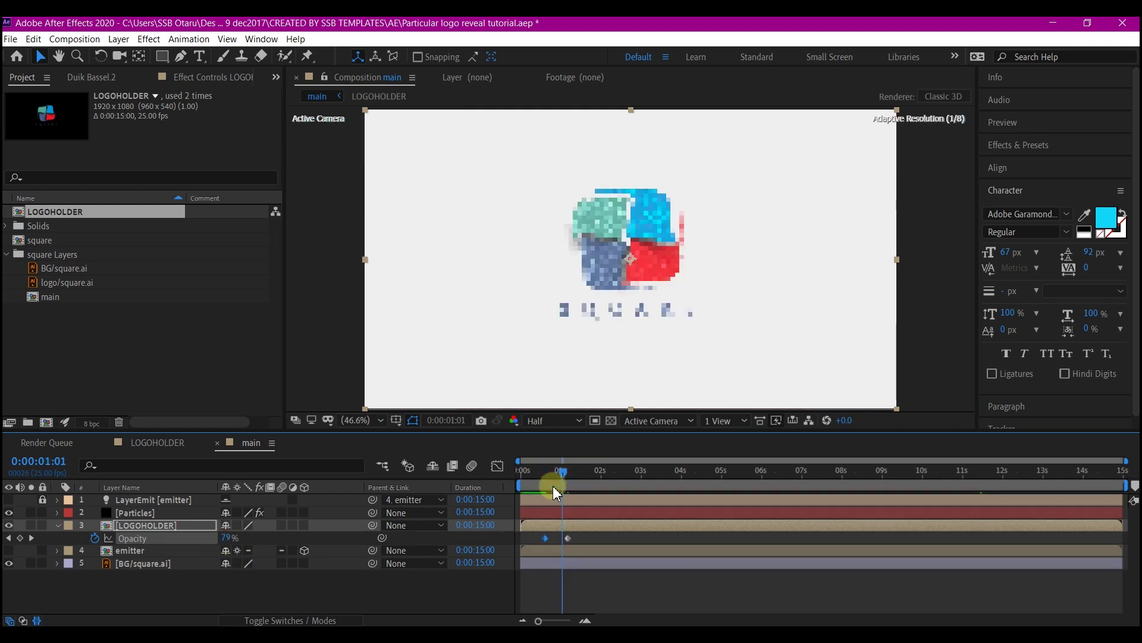
# - Keyframe the Particles position, then fade Particles opacity to 0% by about 1:14
pyautogui.click(557, 513)
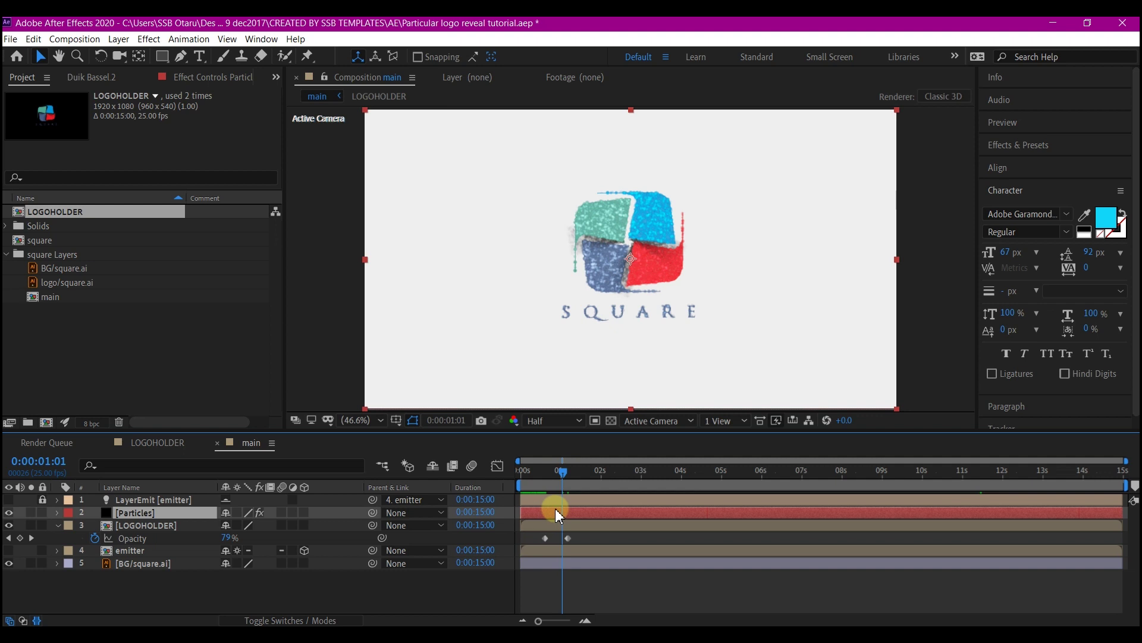
pyautogui.press('p')
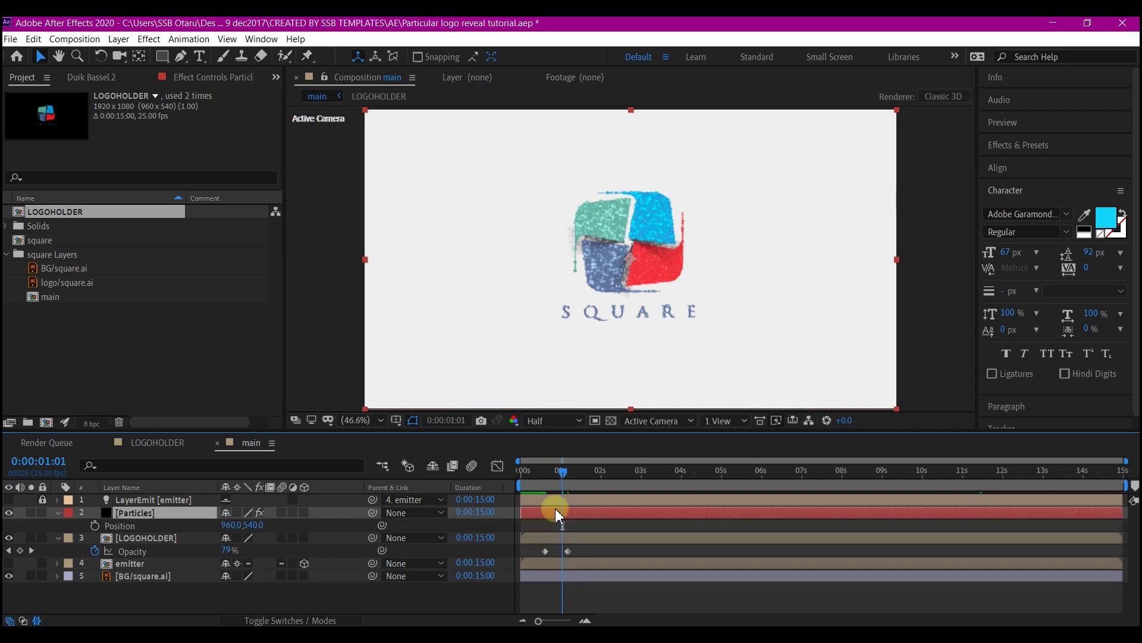
pyautogui.click(95, 526)
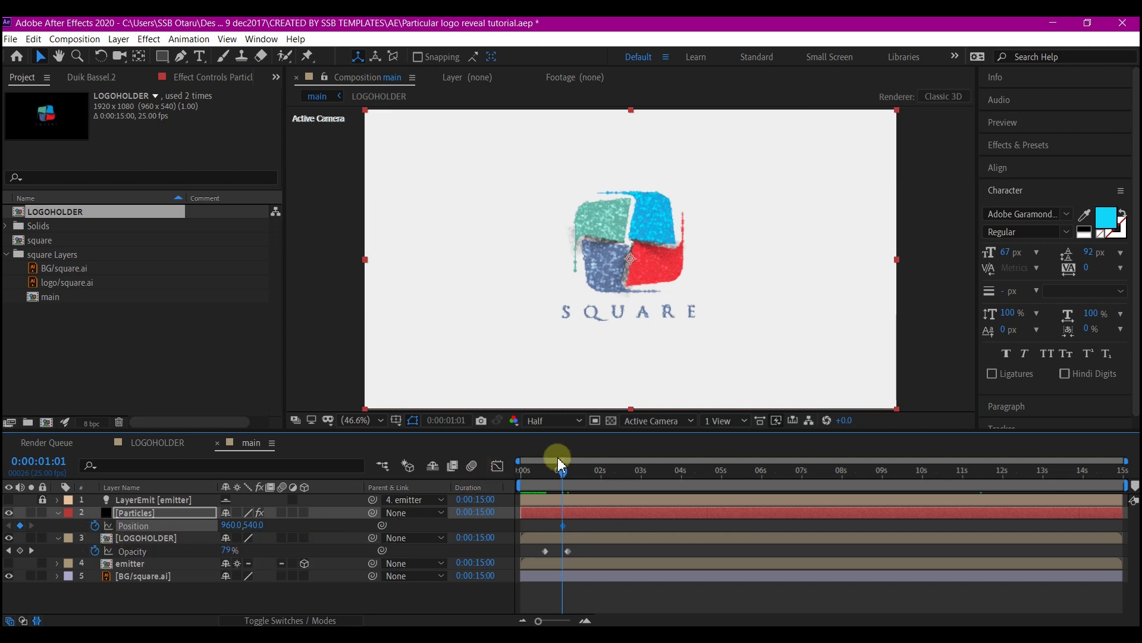
pyautogui.moveTo(561, 471); pyautogui.dragTo(589, 479)
pyautogui.press('t')
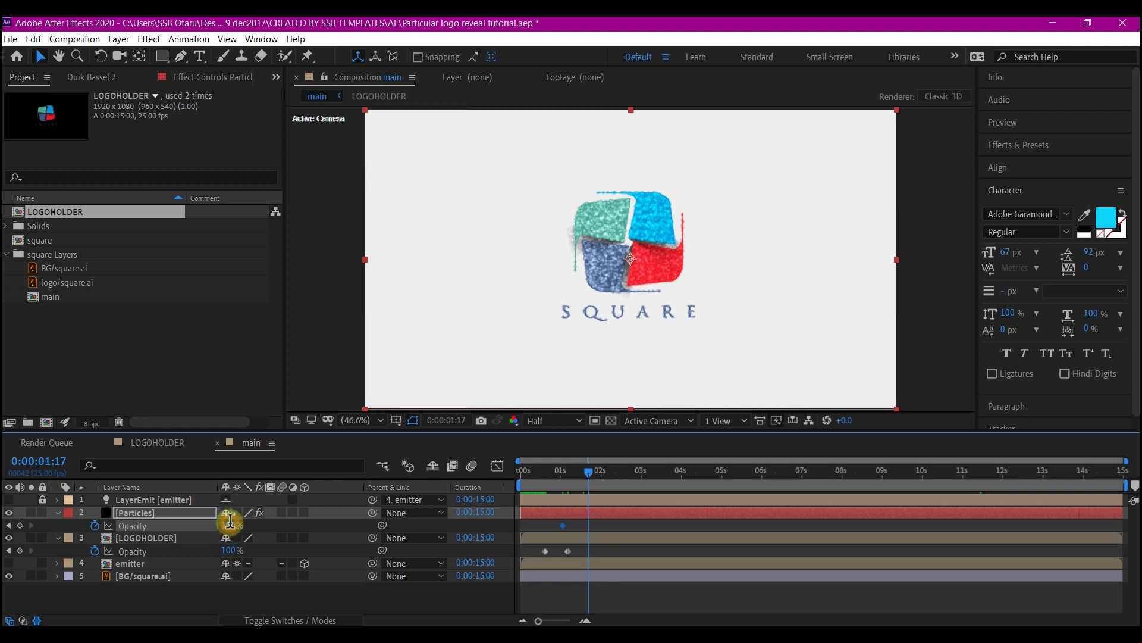
pyautogui.click(230, 520)
pyautogui.write('0')
pyautogui.press('Return')
# - Hold Particles at 0% opacity at 3:07 and bring it back to 100% at 4:00
pyautogui.click(653, 476)
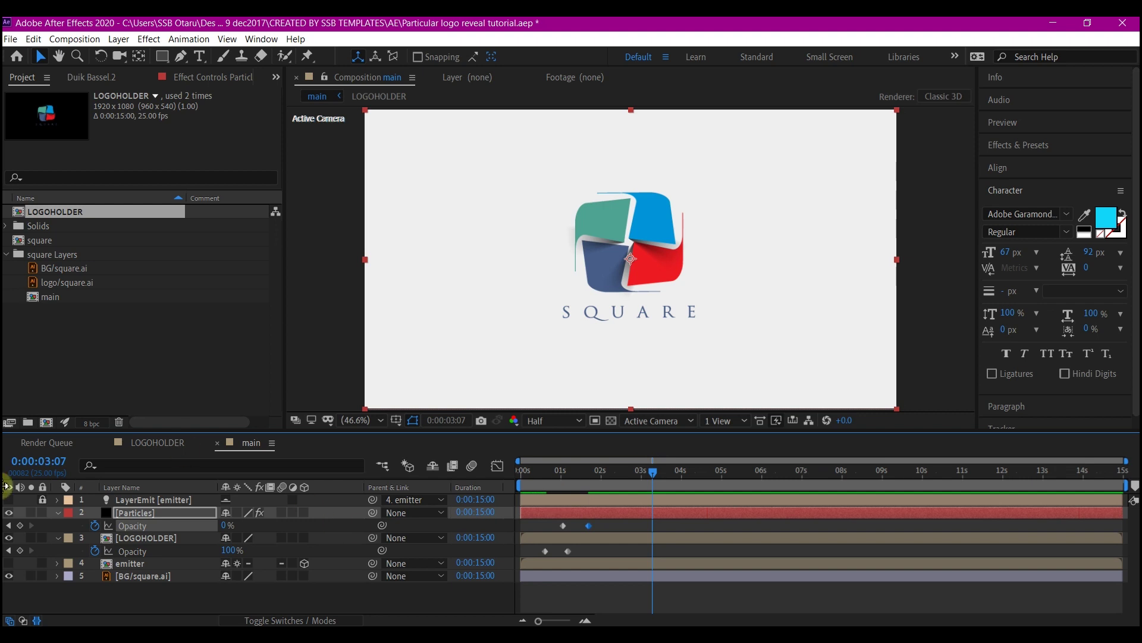
pyautogui.click(17, 538)
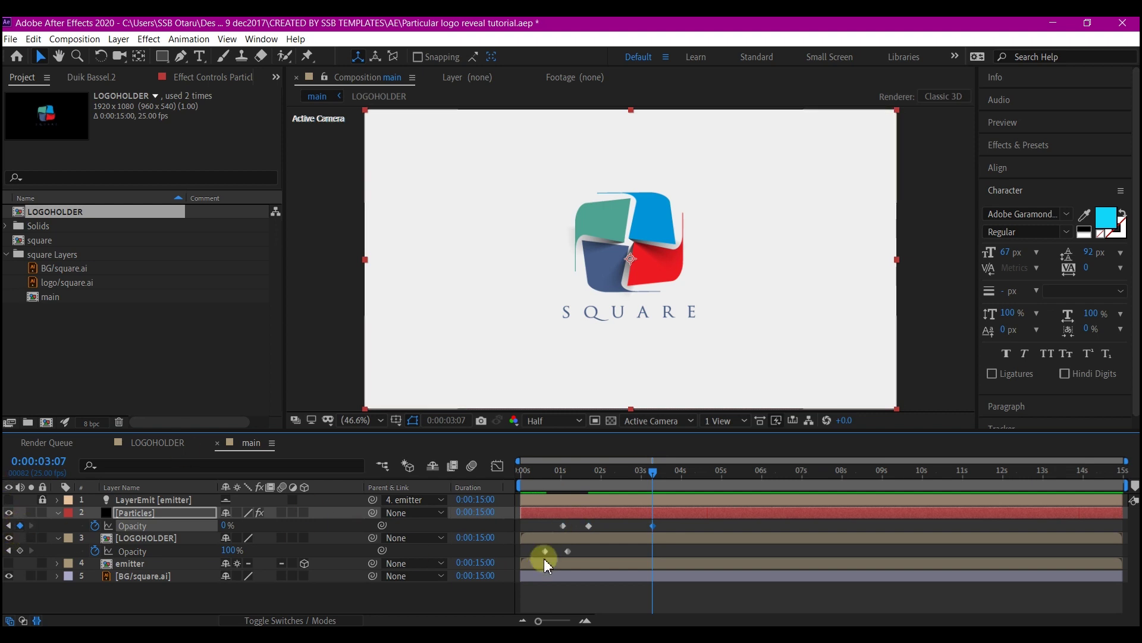
pyautogui.click(682, 473)
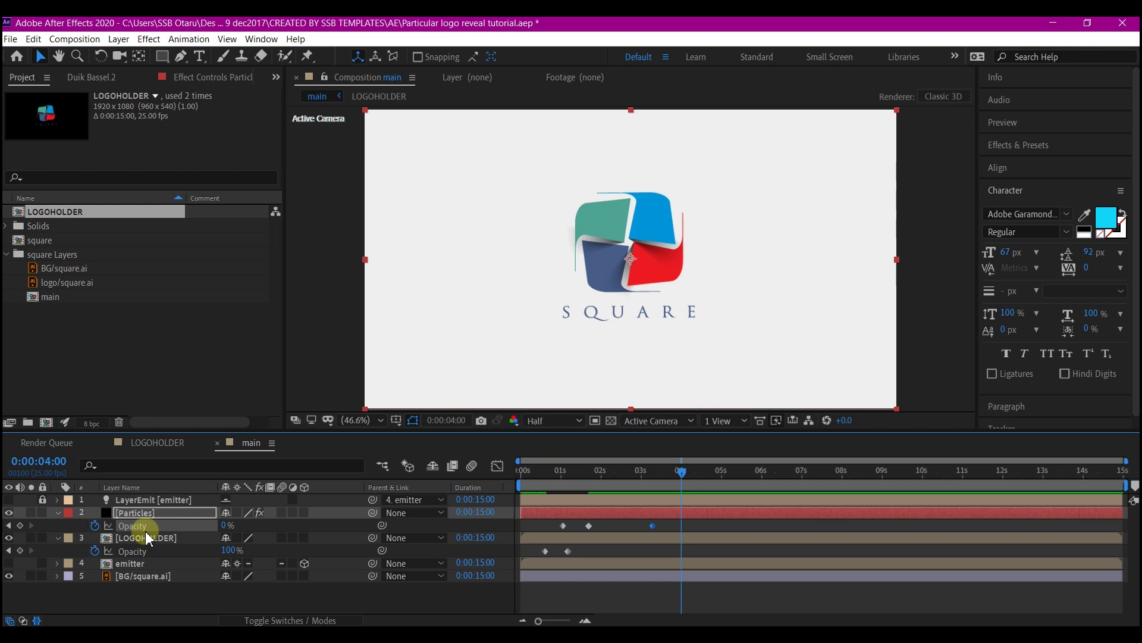
pyautogui.click(227, 525)
pyautogui.write('100')
pyautogui.press('Return')
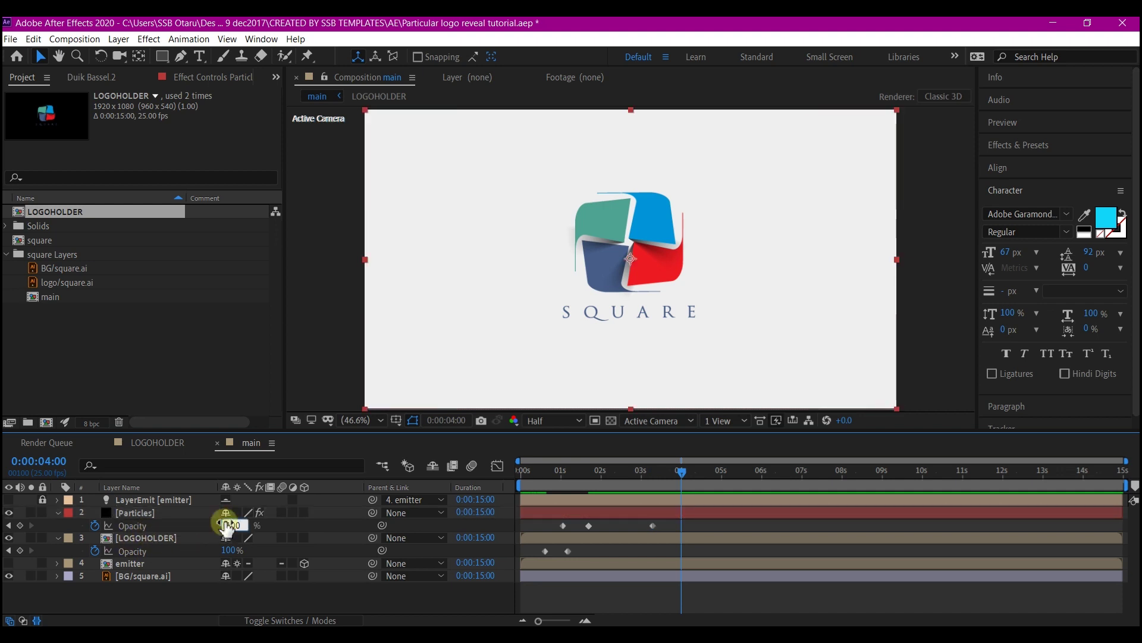
# - Draw a large rectangular mask around the logo on the LOGOHOLDER layer
pyautogui.click(174, 537)
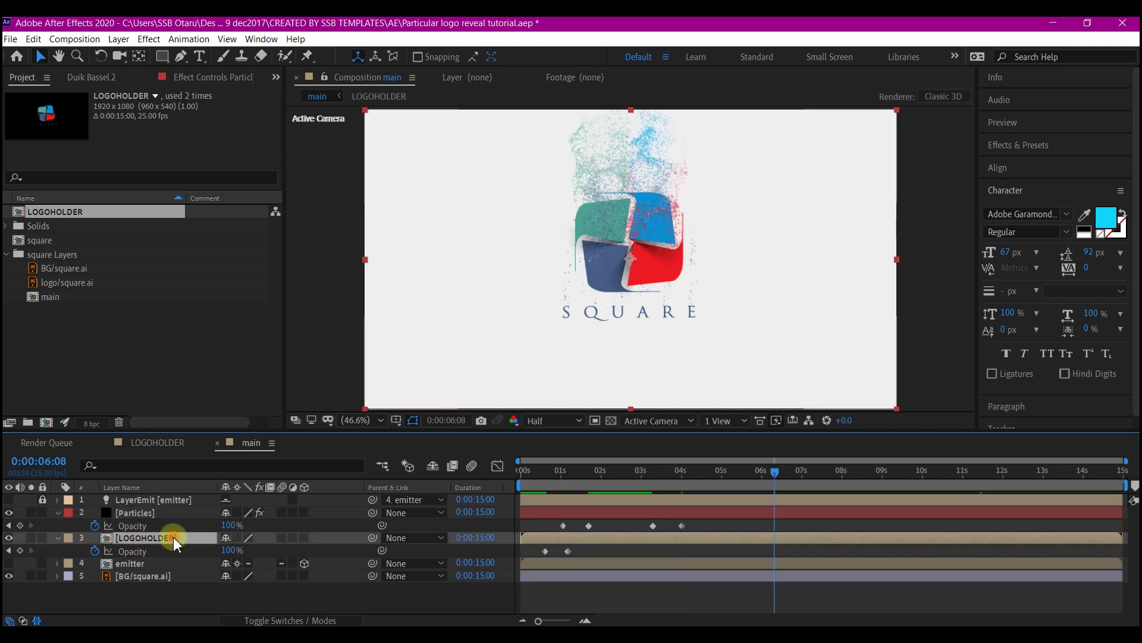
pyautogui.click(168, 62)
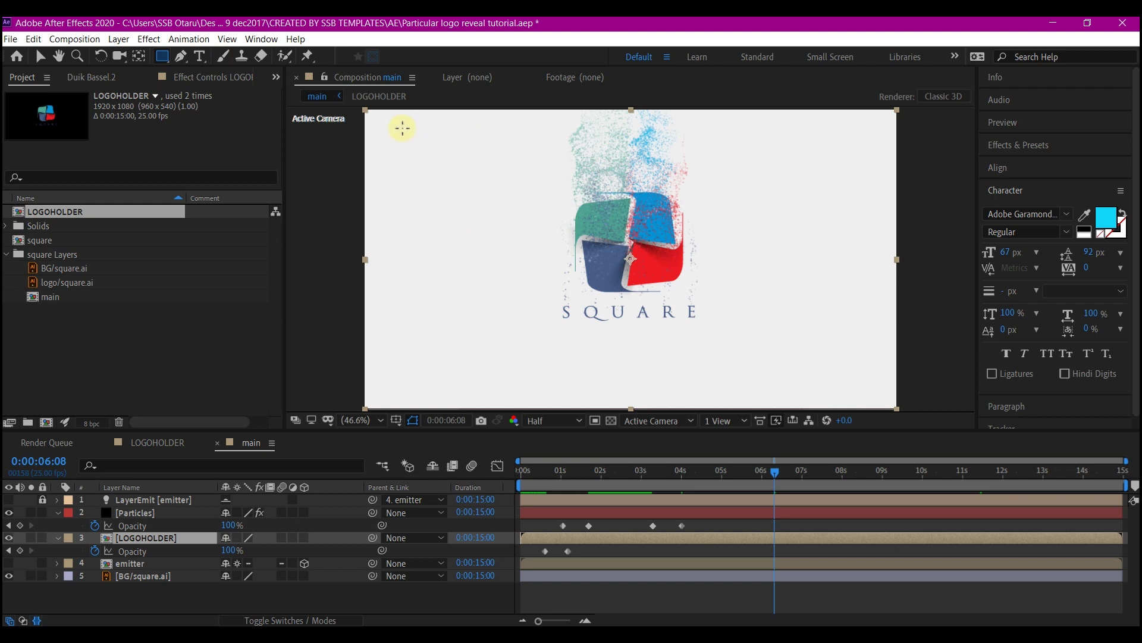
pyautogui.moveTo(402, 128); pyautogui.dragTo(866, 398)
pyautogui.press('v')
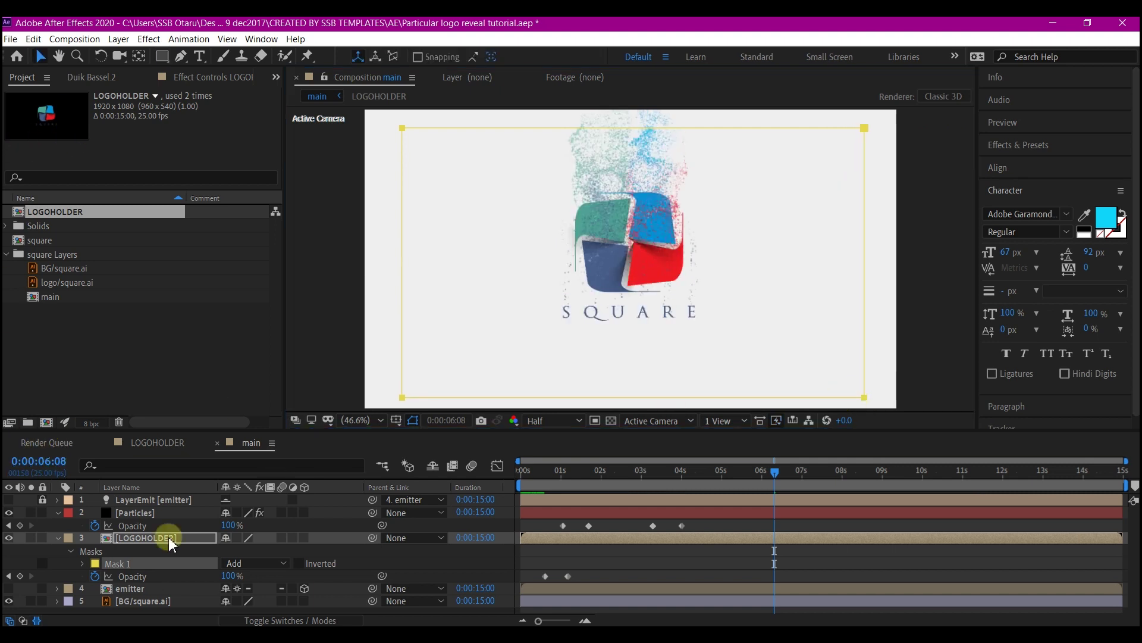
# - Set the LOGOHOLDER Mask Feather to 130 pixels
pyautogui.click(169, 538)
pyautogui.press('f')
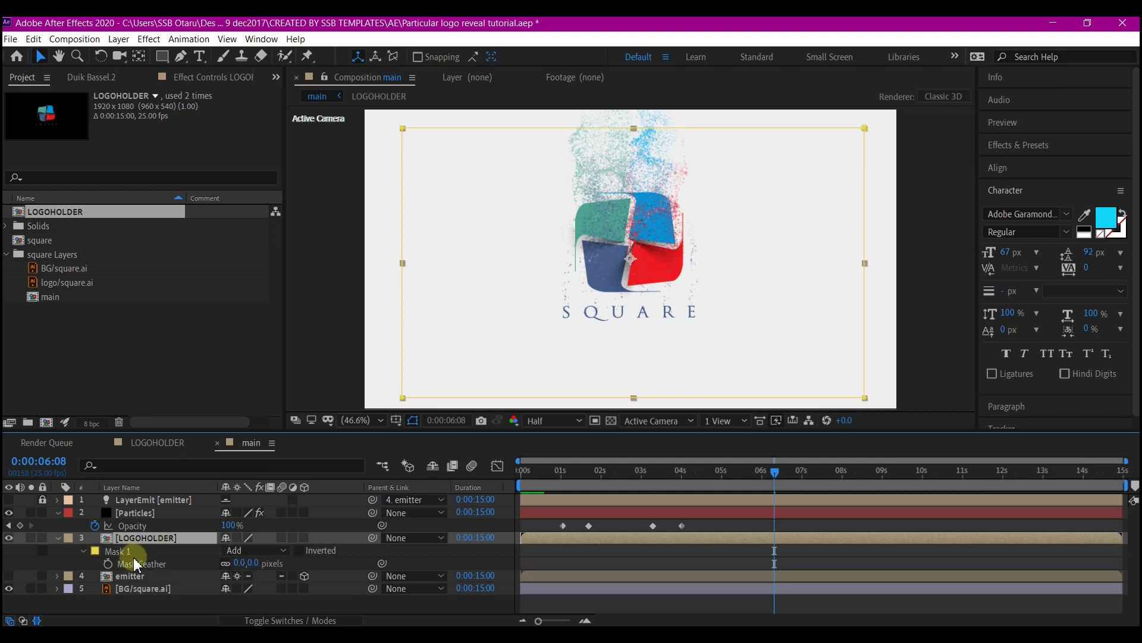
pyautogui.click(238, 563)
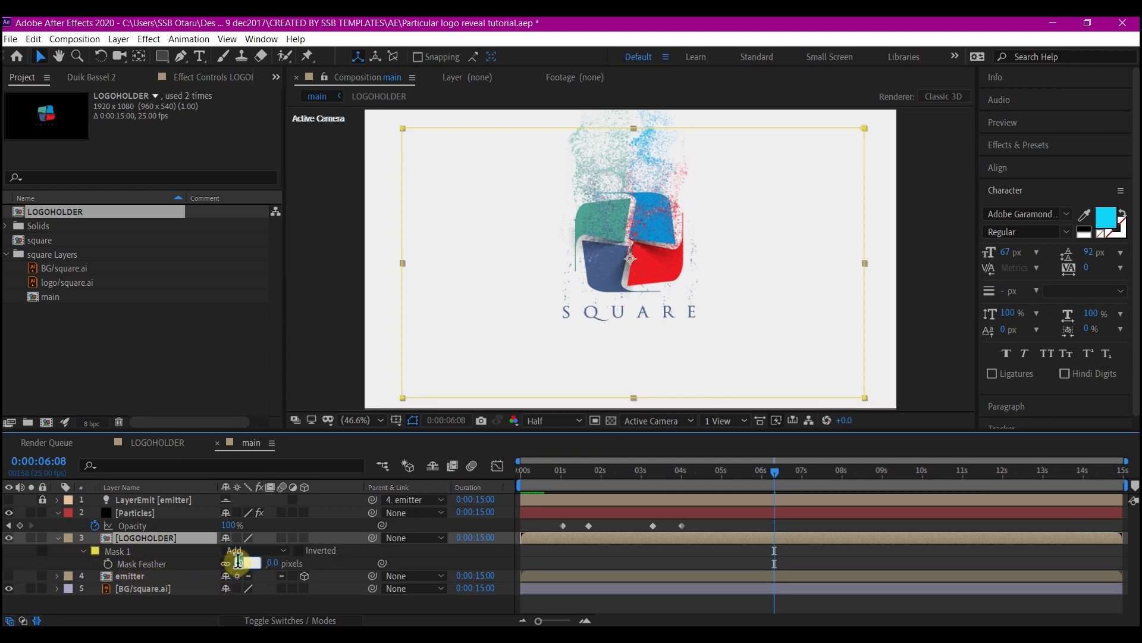
pyautogui.write('130')
pyautogui.click(238, 566)
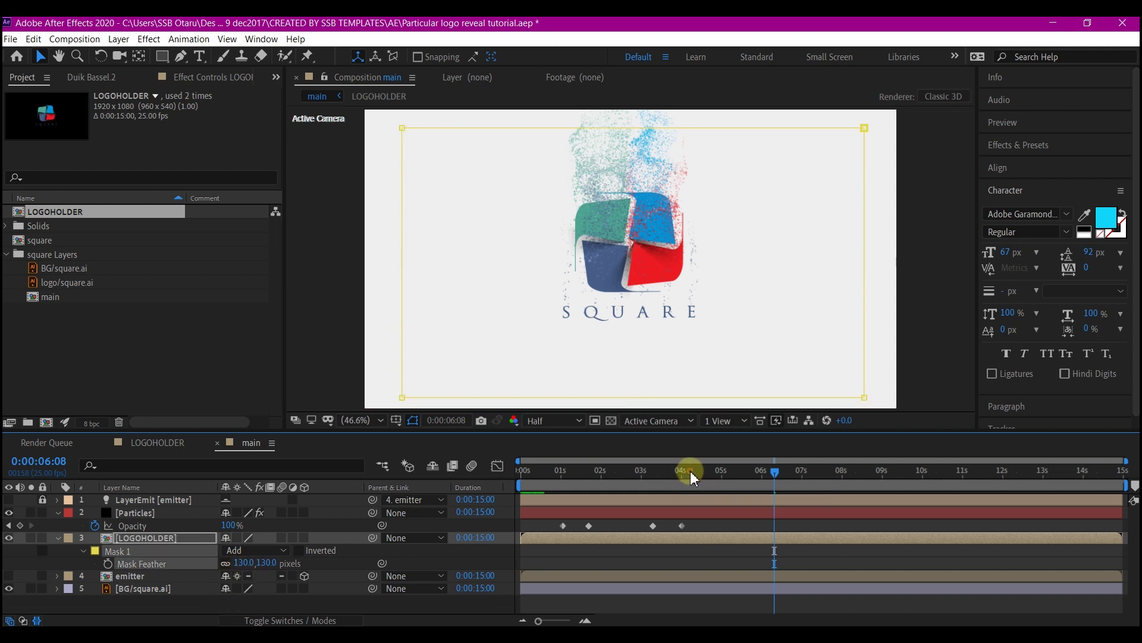
# - End the work area at 0:00:04:09 and add a LOGOHOLDER Mask Path keyframe there
pyautogui.click(691, 470)
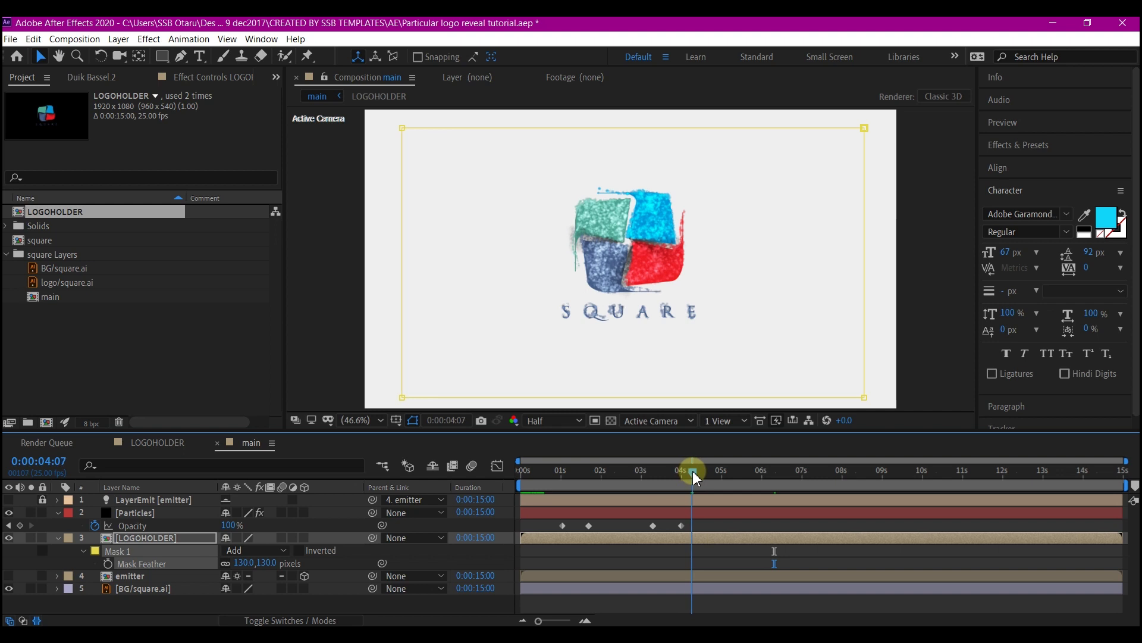
pyautogui.moveTo(696, 476); pyautogui.dragTo(695, 472)
pyautogui.click(128, 554)
pyautogui.press('n')
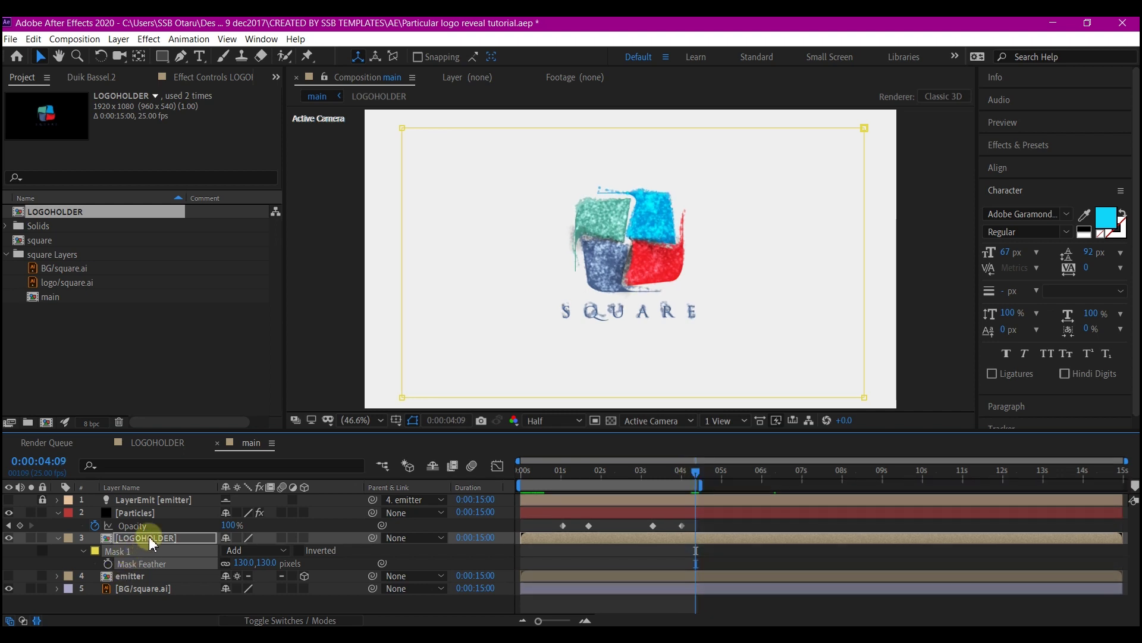
pyautogui.click(148, 538)
pyautogui.press('m')
pyautogui.press('m')
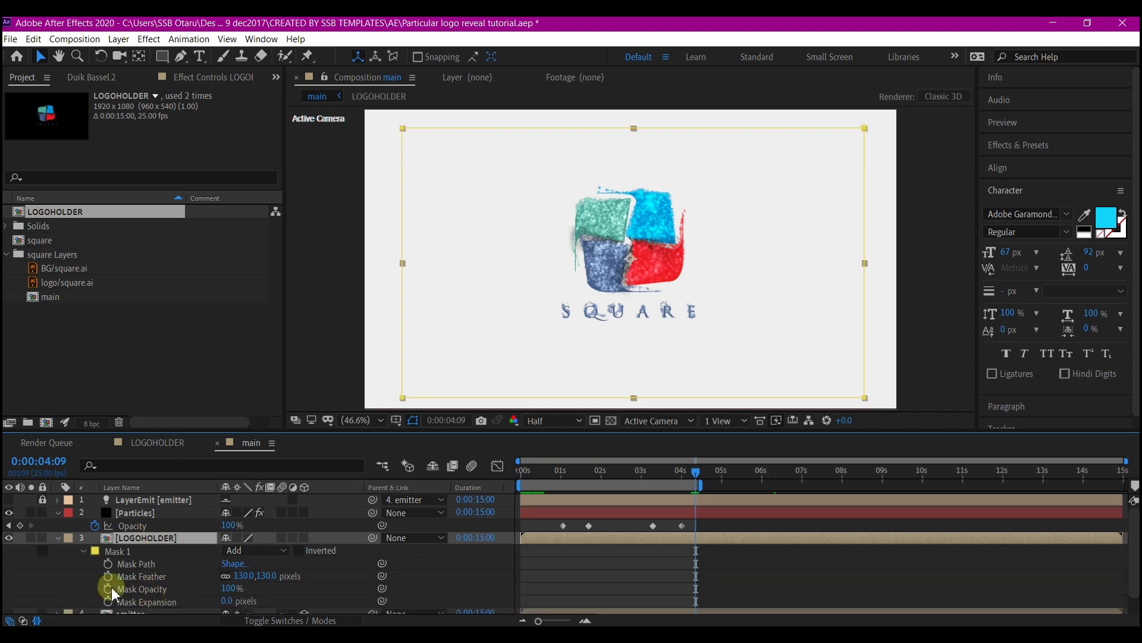
pyautogui.click(107, 563)
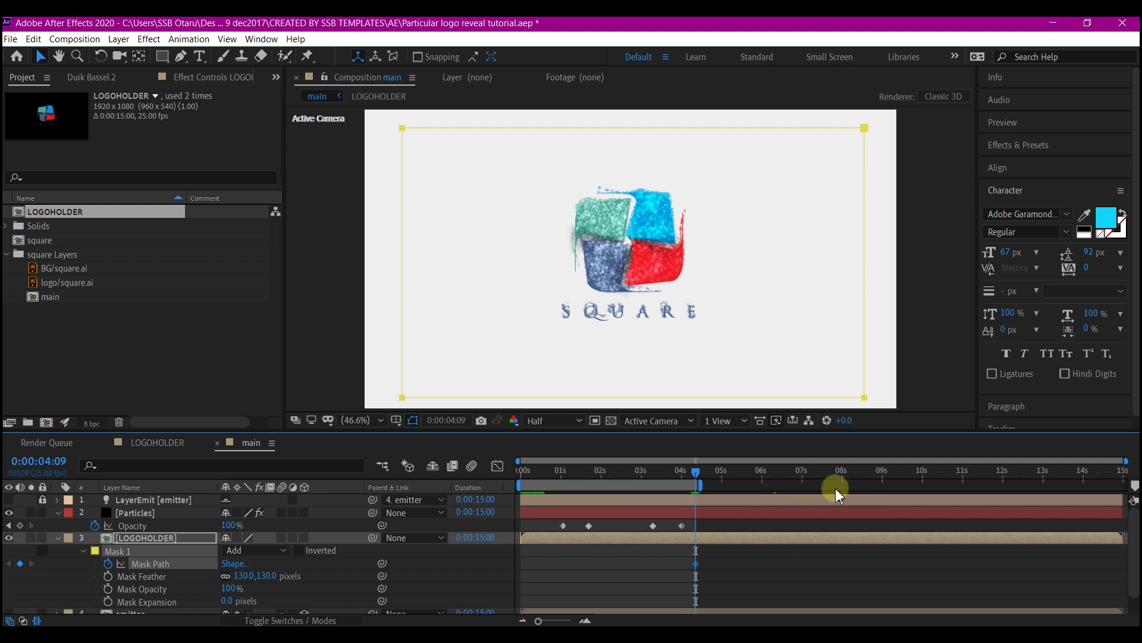
# - At about 8:21, drag the mask down below the logo so it wipes away
pyautogui.click(875, 483)
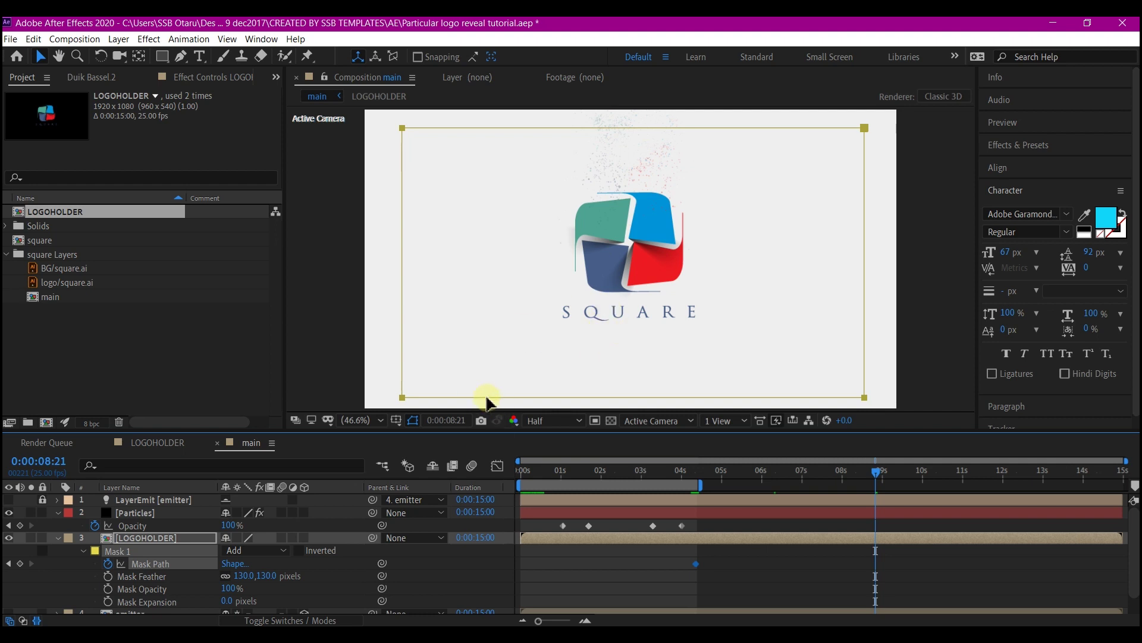
pyautogui.scroll(-2, 576, 401)
pyautogui.moveTo(643, 194); pyautogui.dragTo(635, 342)
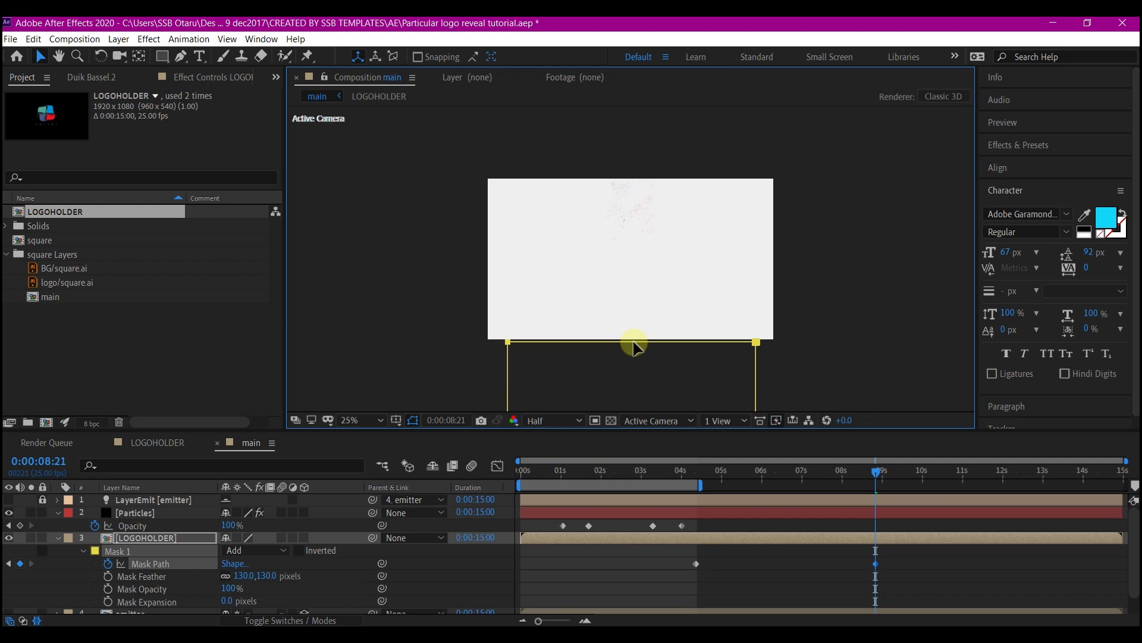
pyautogui.click(621, 476)
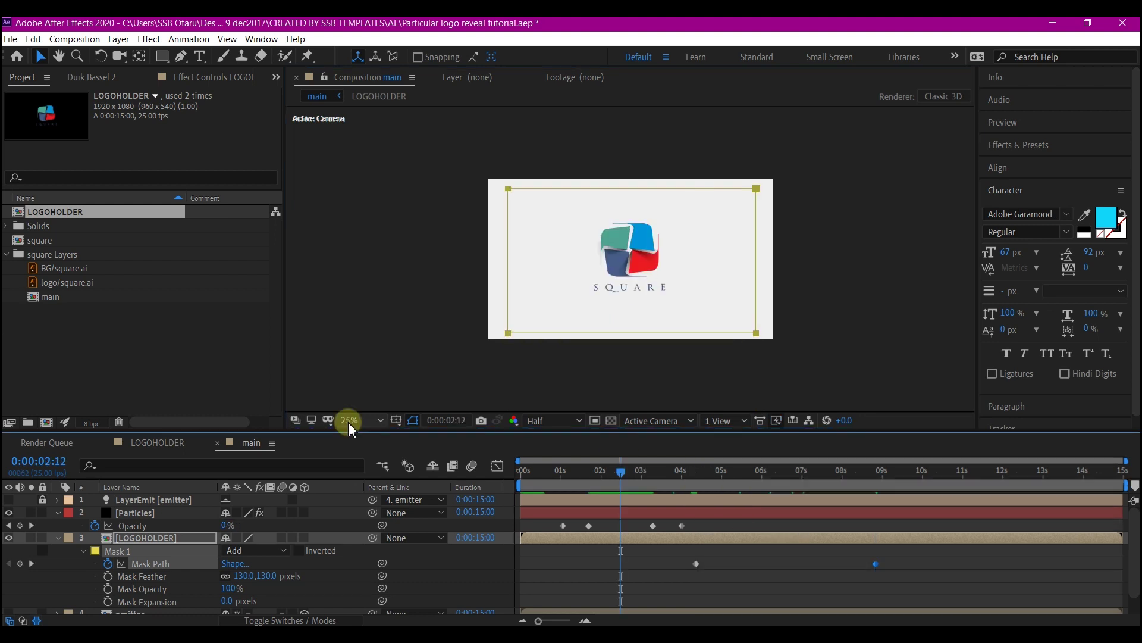
pyautogui.click(348, 420)
pyautogui.click(360, 156)
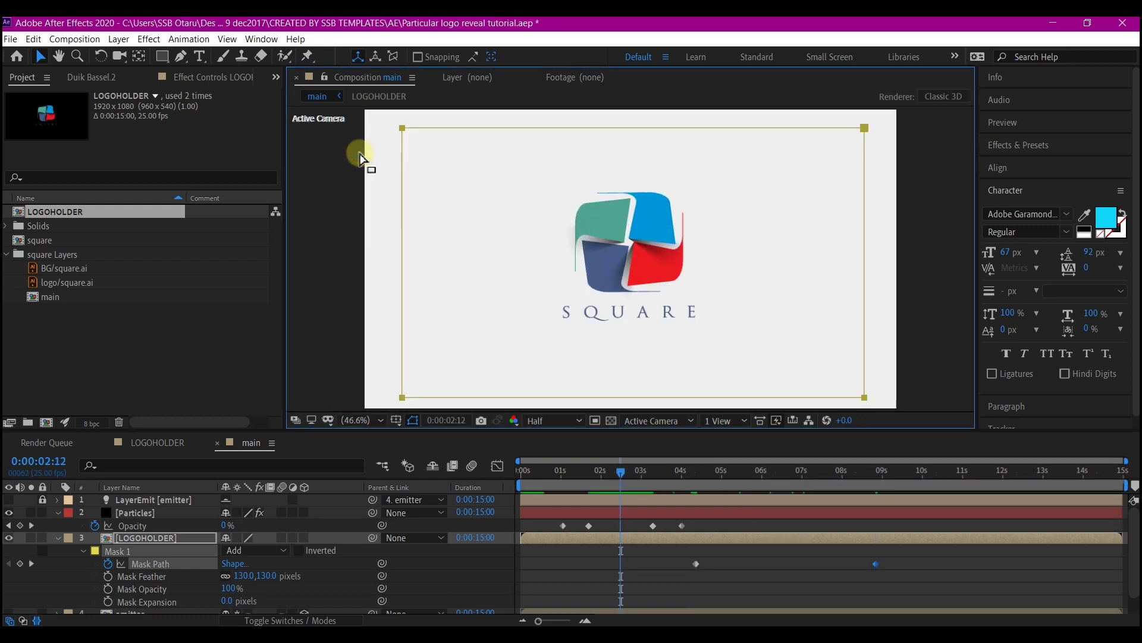
pyautogui.rightClick(63, 565)
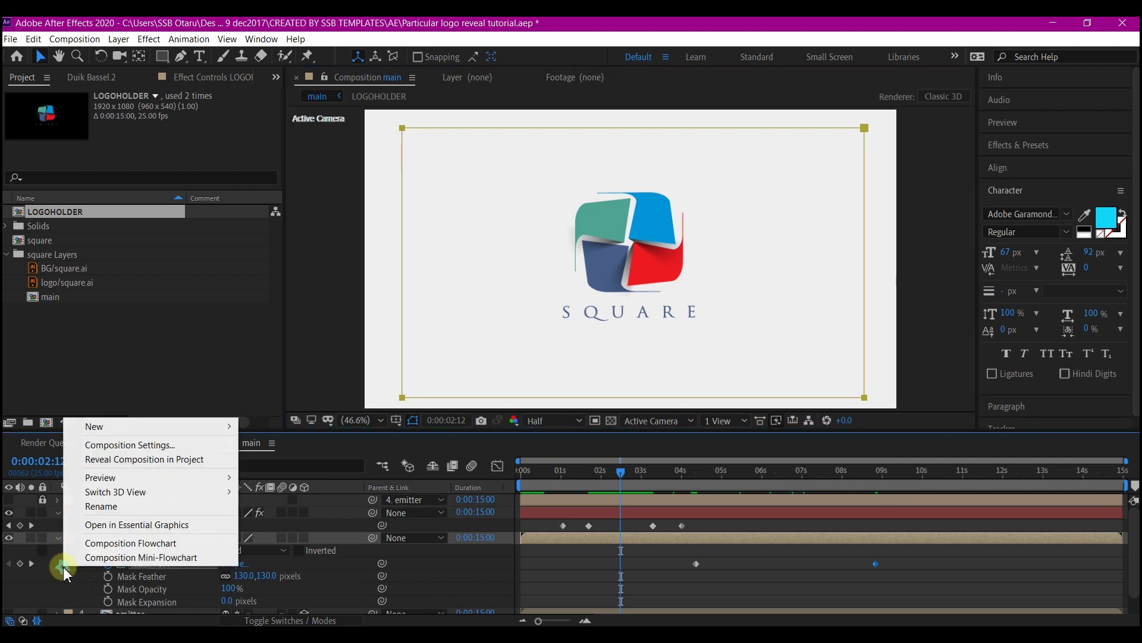
pyautogui.moveTo(81, 428)
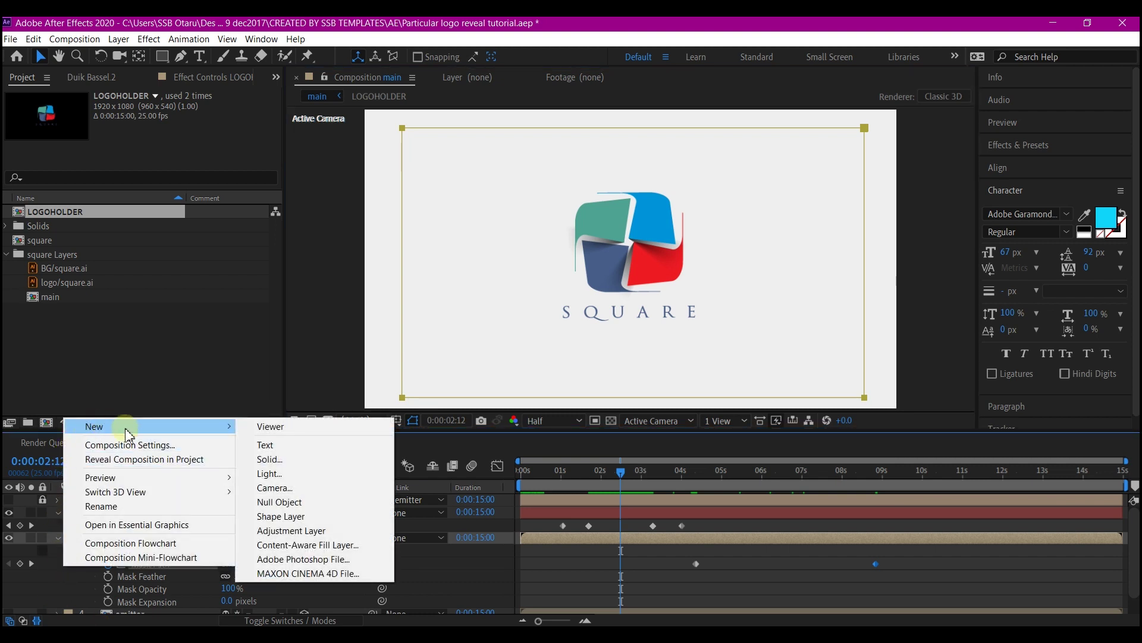
pyautogui.click(281, 454)
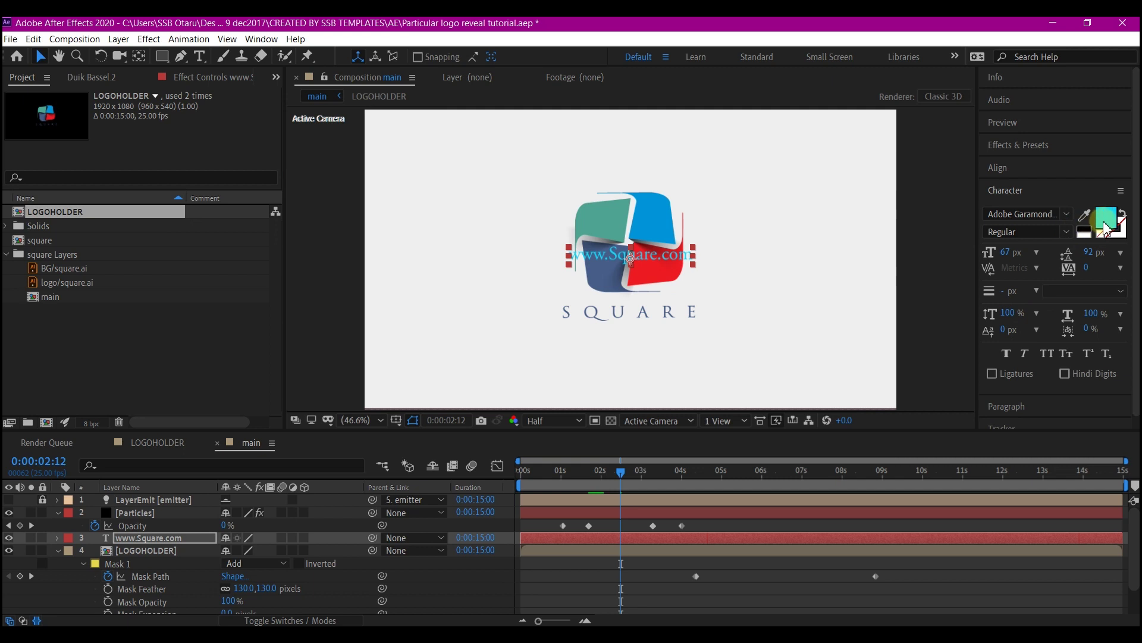
# - Colour the text dark grey 3E4243 and centre it vertically in the composition
pyautogui.click(1105, 225)
pyautogui.click(526, 510)
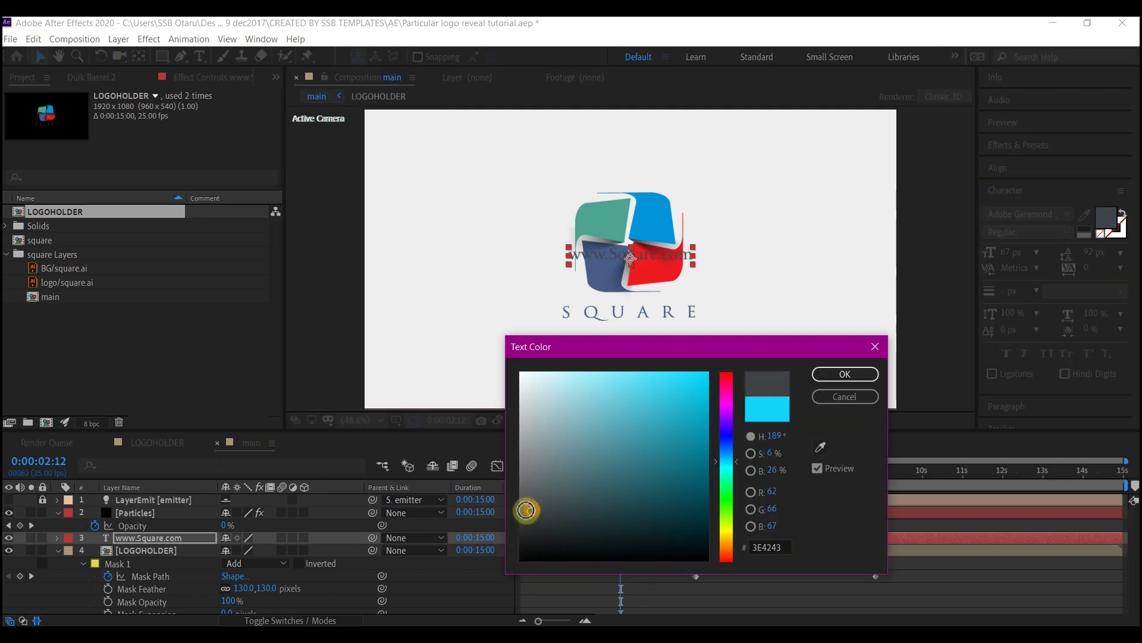
pyautogui.click(843, 372)
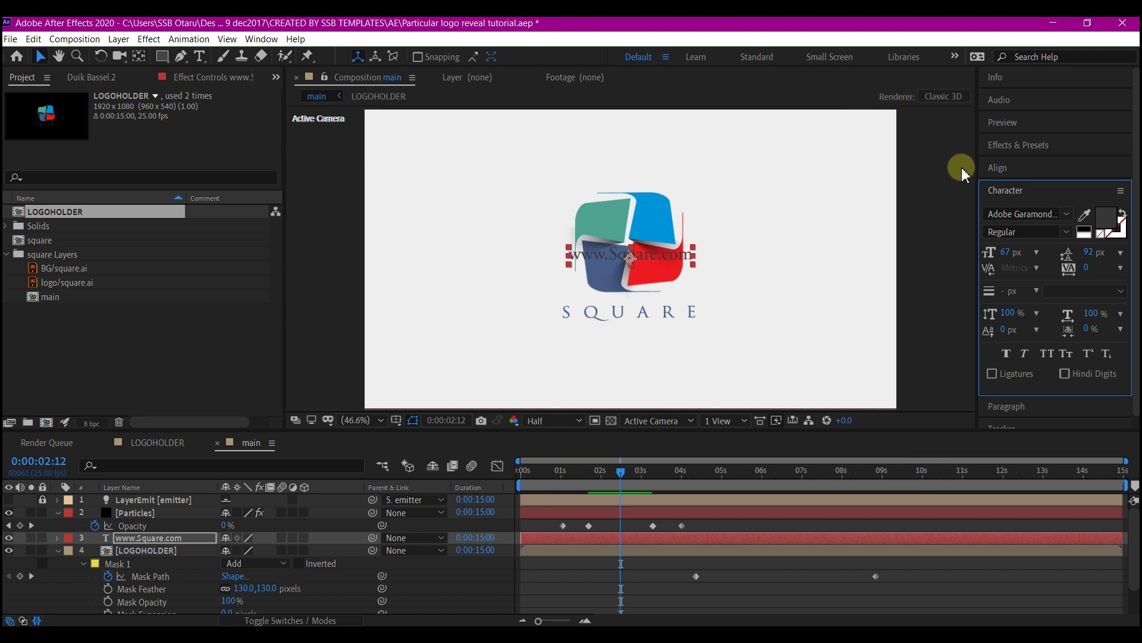
pyautogui.click(1005, 167)
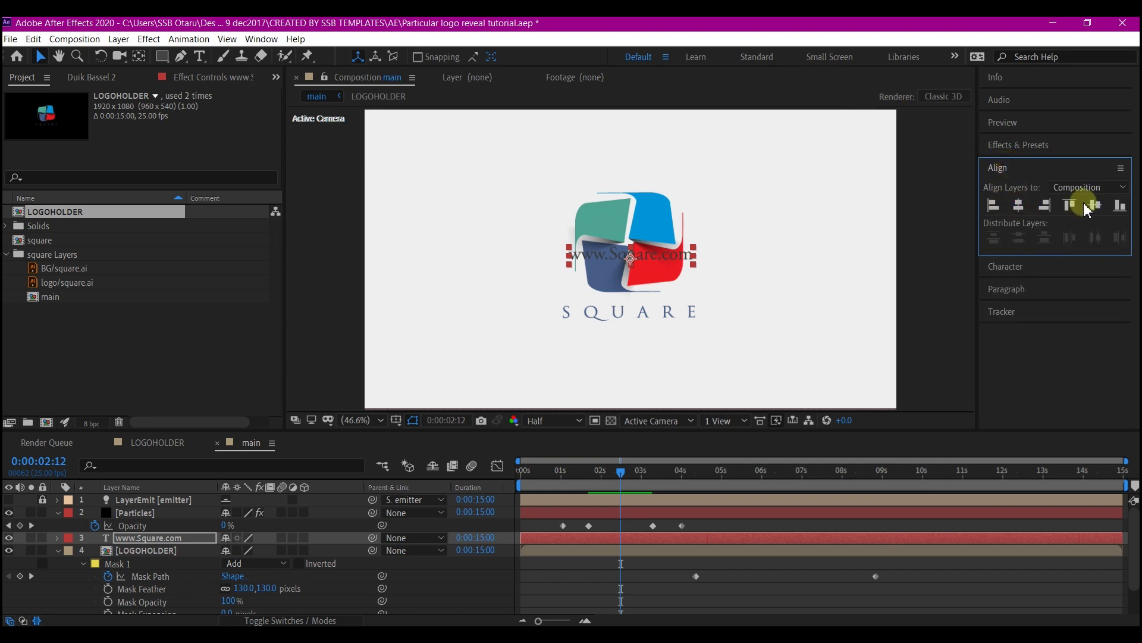
pyautogui.click(1086, 206)
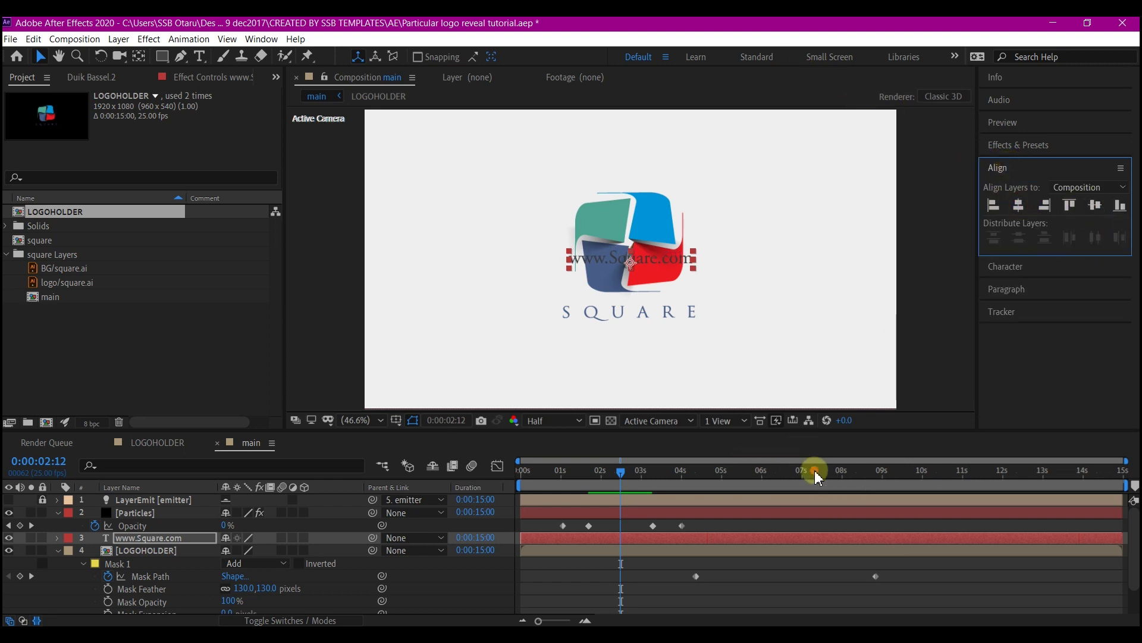
# - Keyframe the text's opacity at 100% around 9:11 and 0% at 0:00:08:19
pyautogui.moveTo(816, 473); pyautogui.dragTo(899, 471)
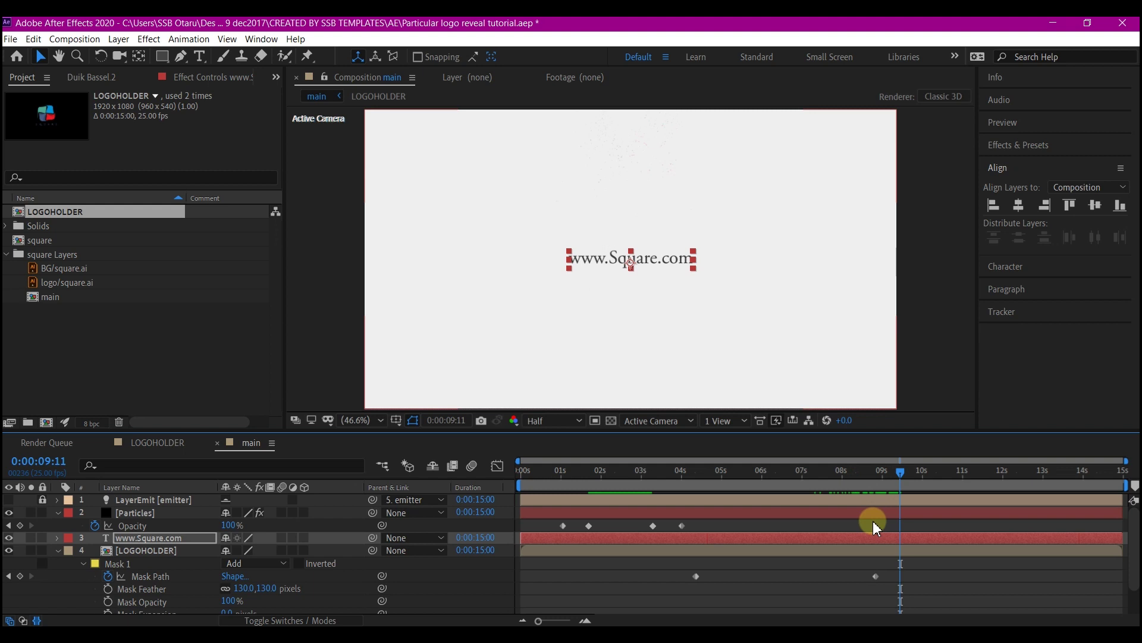
pyautogui.press('t')
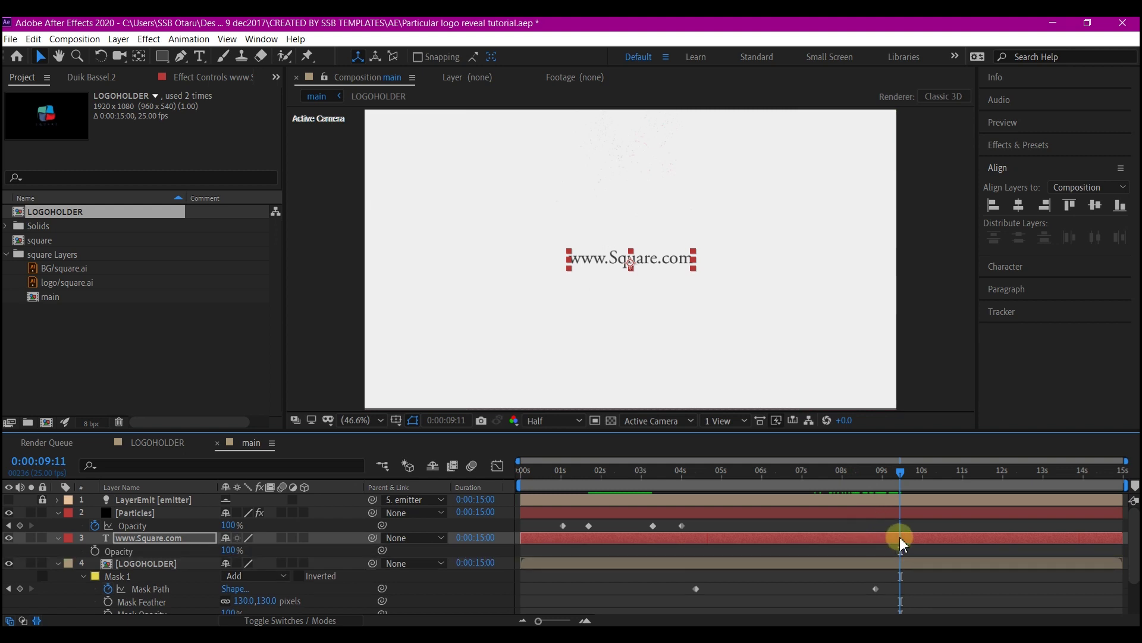
pyautogui.click(96, 550)
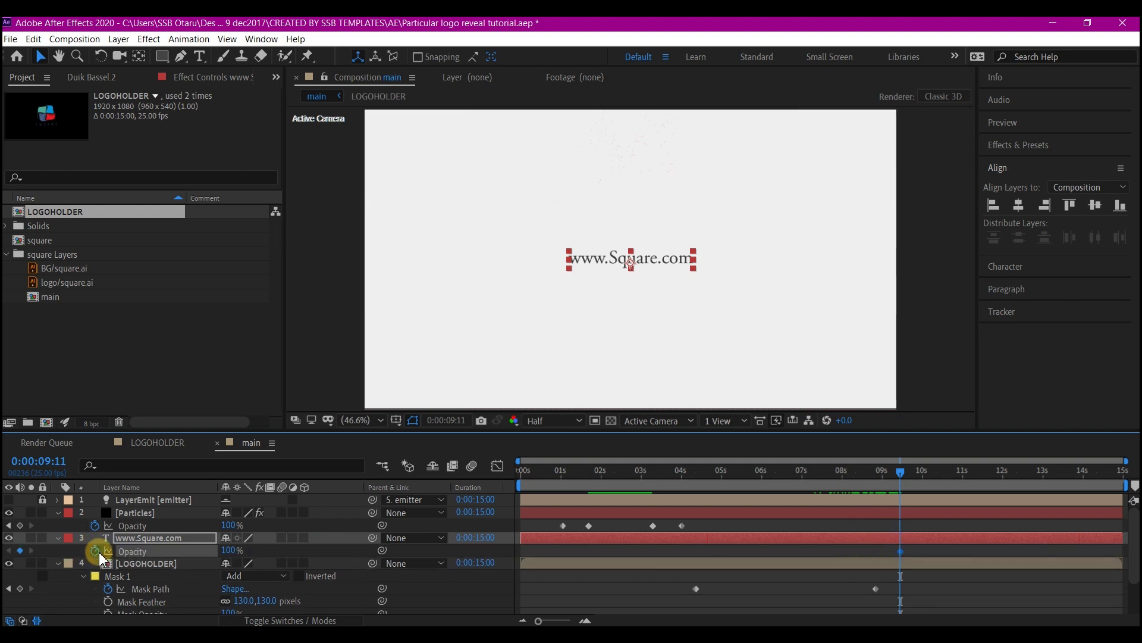
pyautogui.click(872, 476)
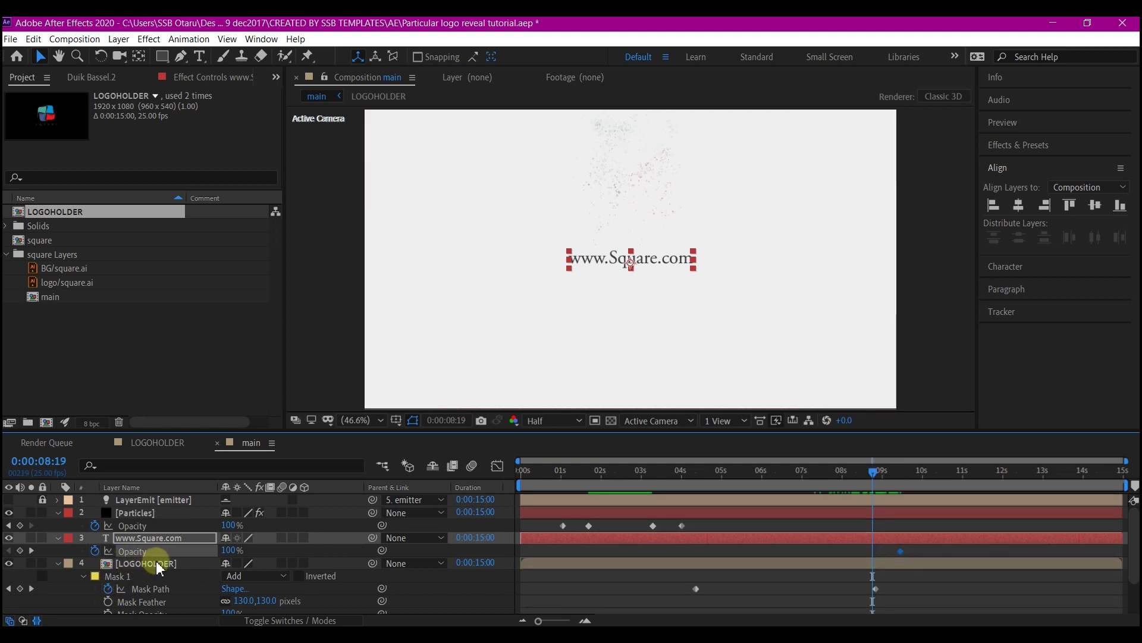
pyautogui.click(229, 551)
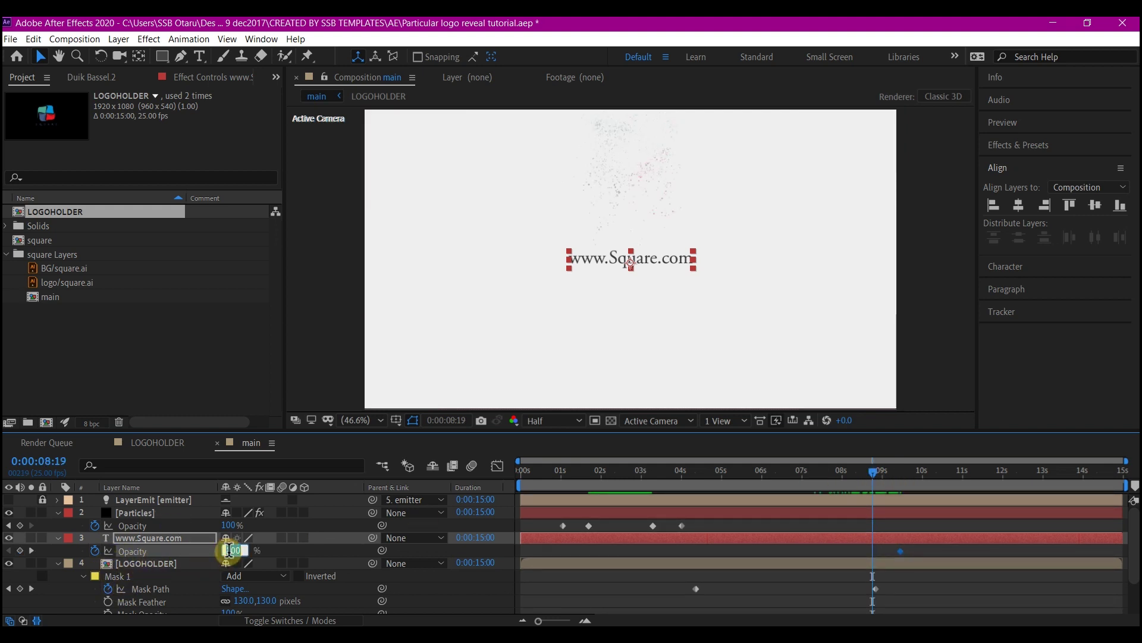
pyautogui.write('0')
pyautogui.press('Return')
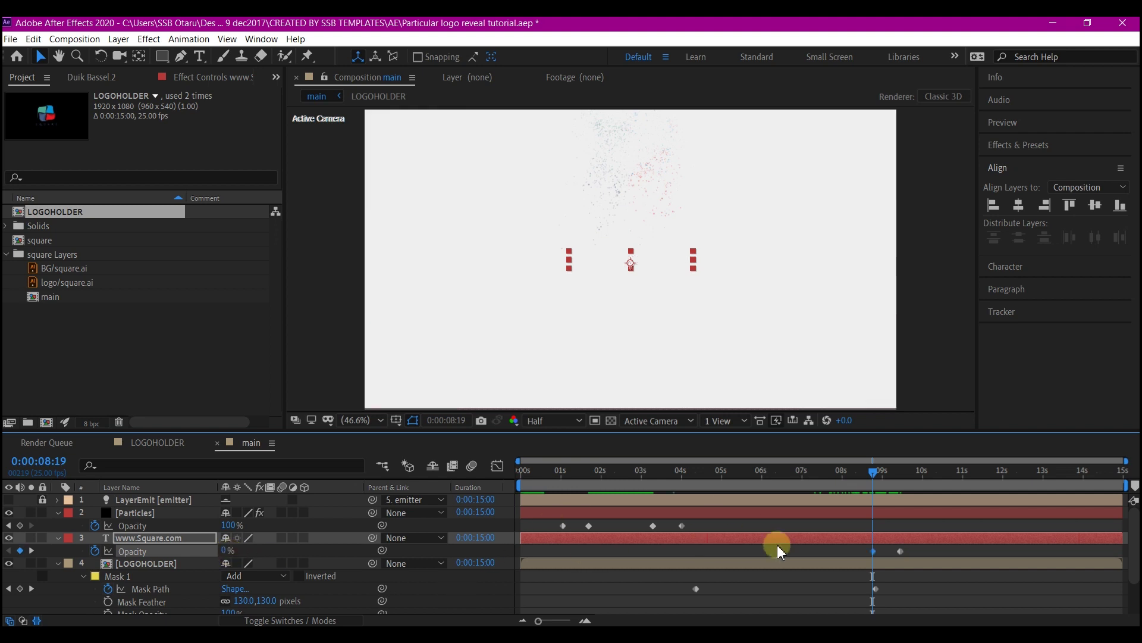
# - Hold 100% opacity at 13:12 and fade the text to 0% at 14:12
pyautogui.moveTo(1067, 473); pyautogui.dragTo(1061, 472)
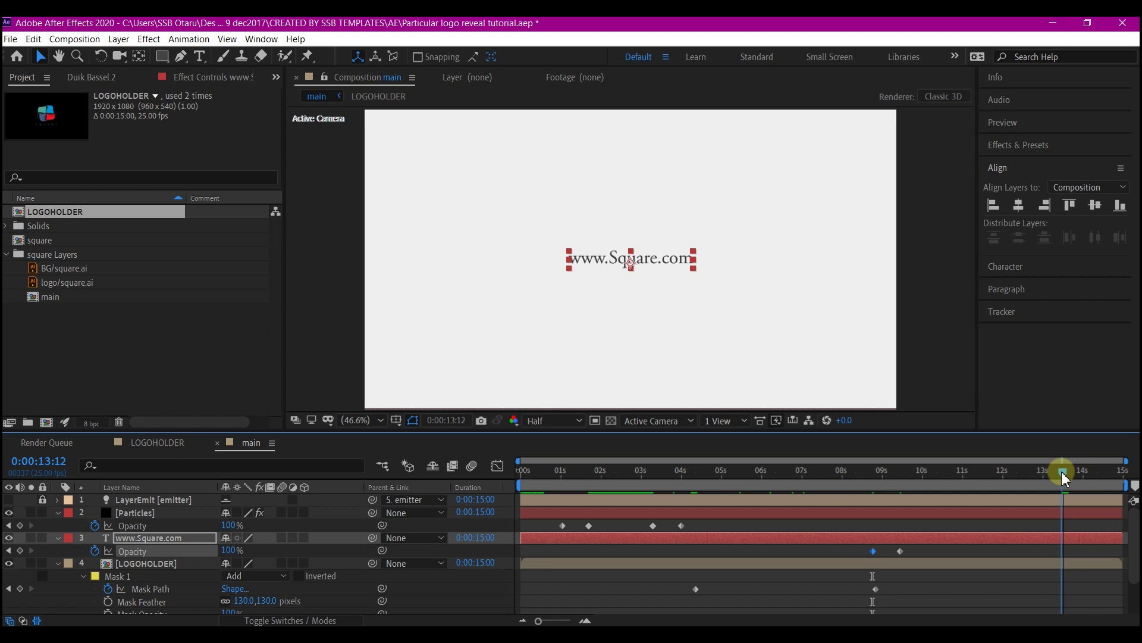
pyautogui.click(20, 551)
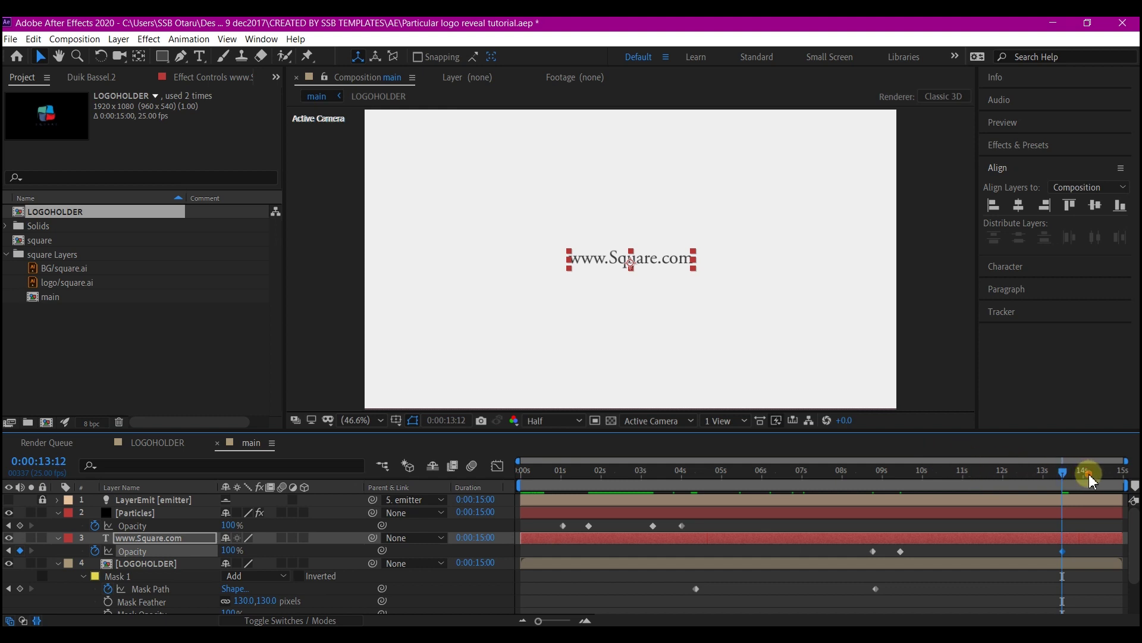
pyautogui.moveTo(1092, 480); pyautogui.dragTo(1103, 476)
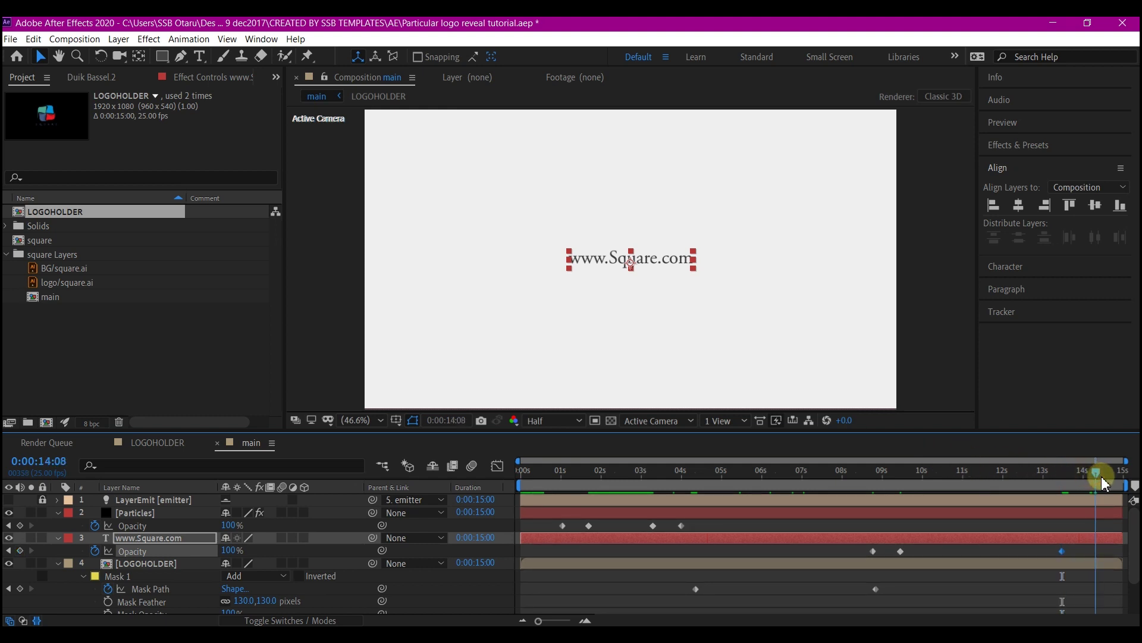
pyautogui.click(233, 550)
pyautogui.write('0')
pyautogui.press('Return')
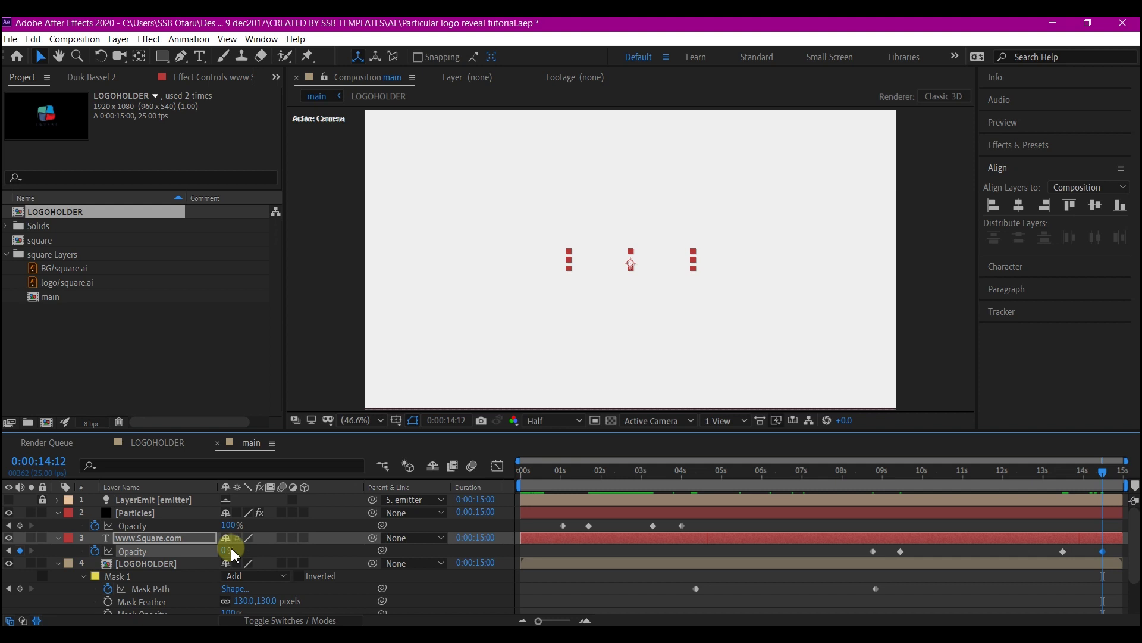
pyautogui.click(512, 477)
pyautogui.press('space')
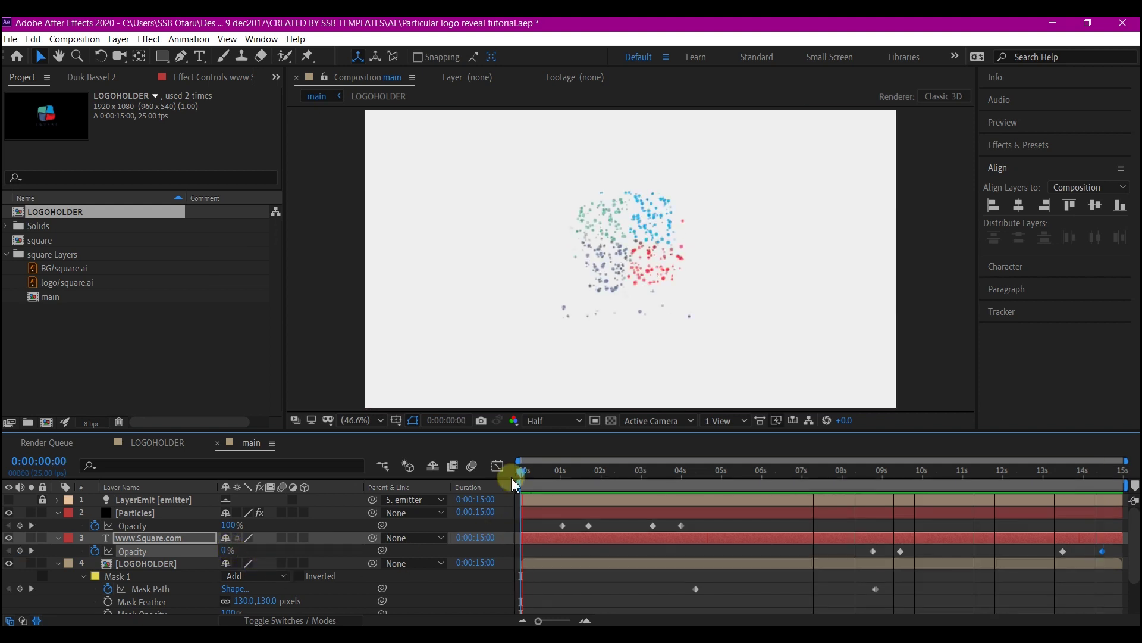